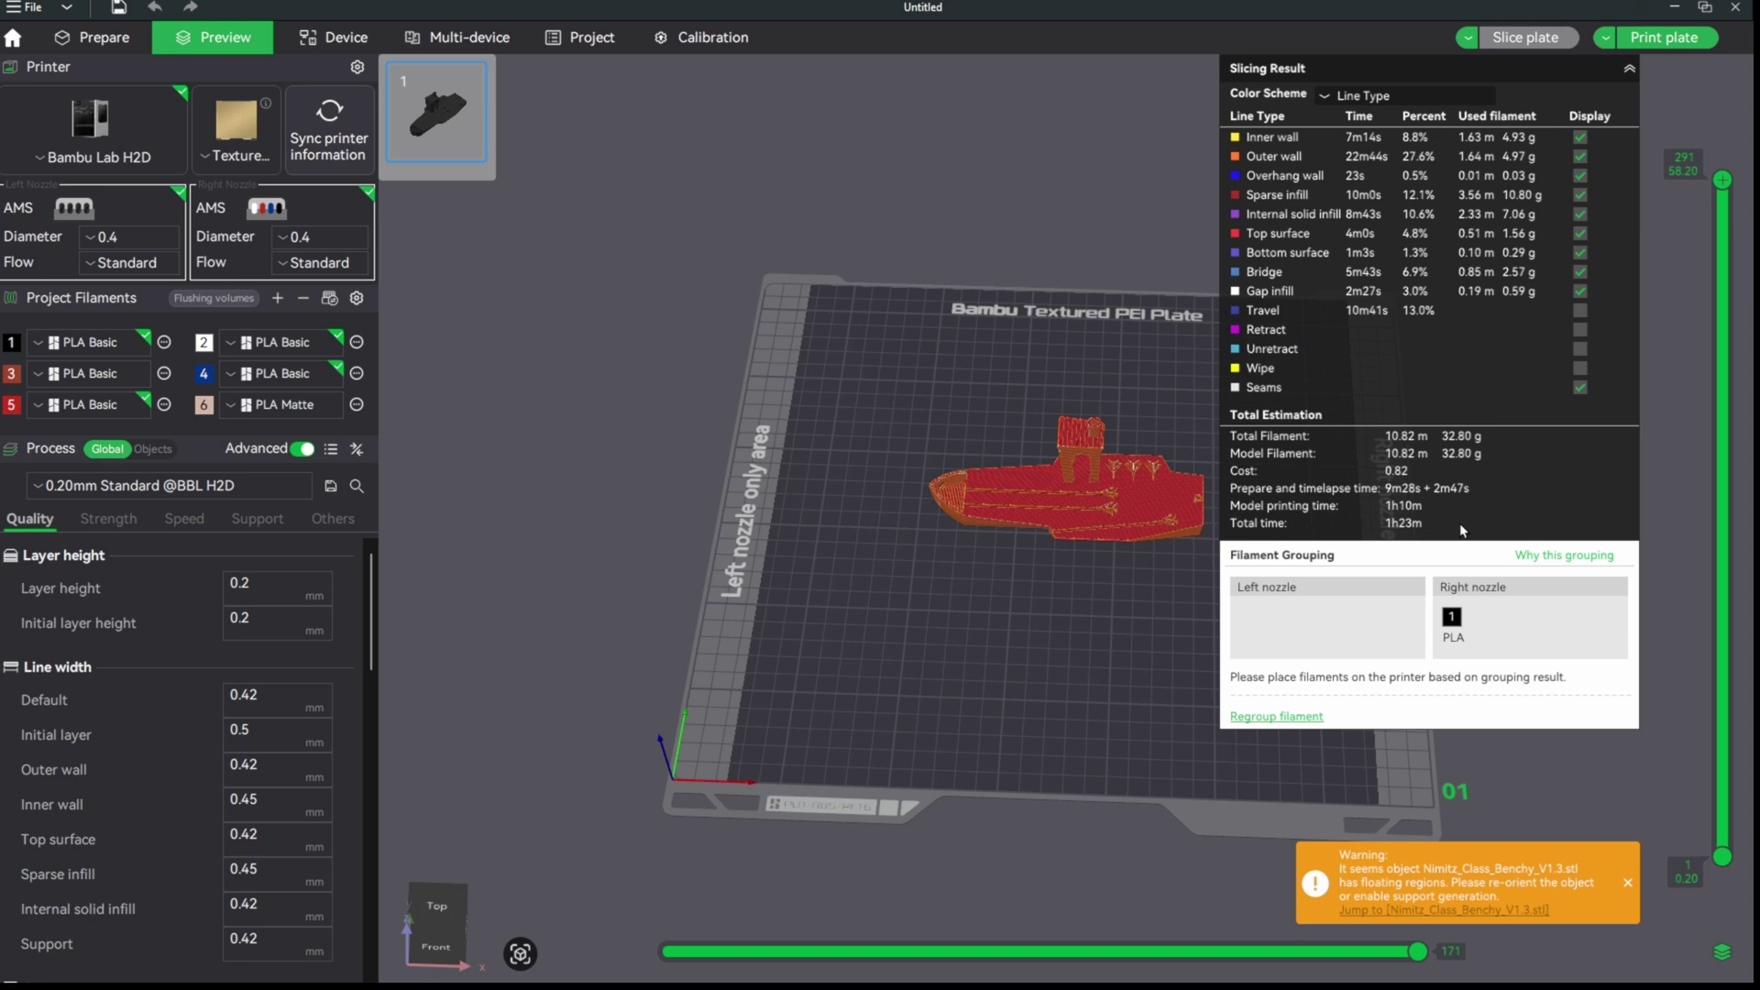
- Open the print job for the sliced Nimitz Benchy plate and review its time estimate and calibration options
{"action": "left_click", "coordinate": [1667, 39]}
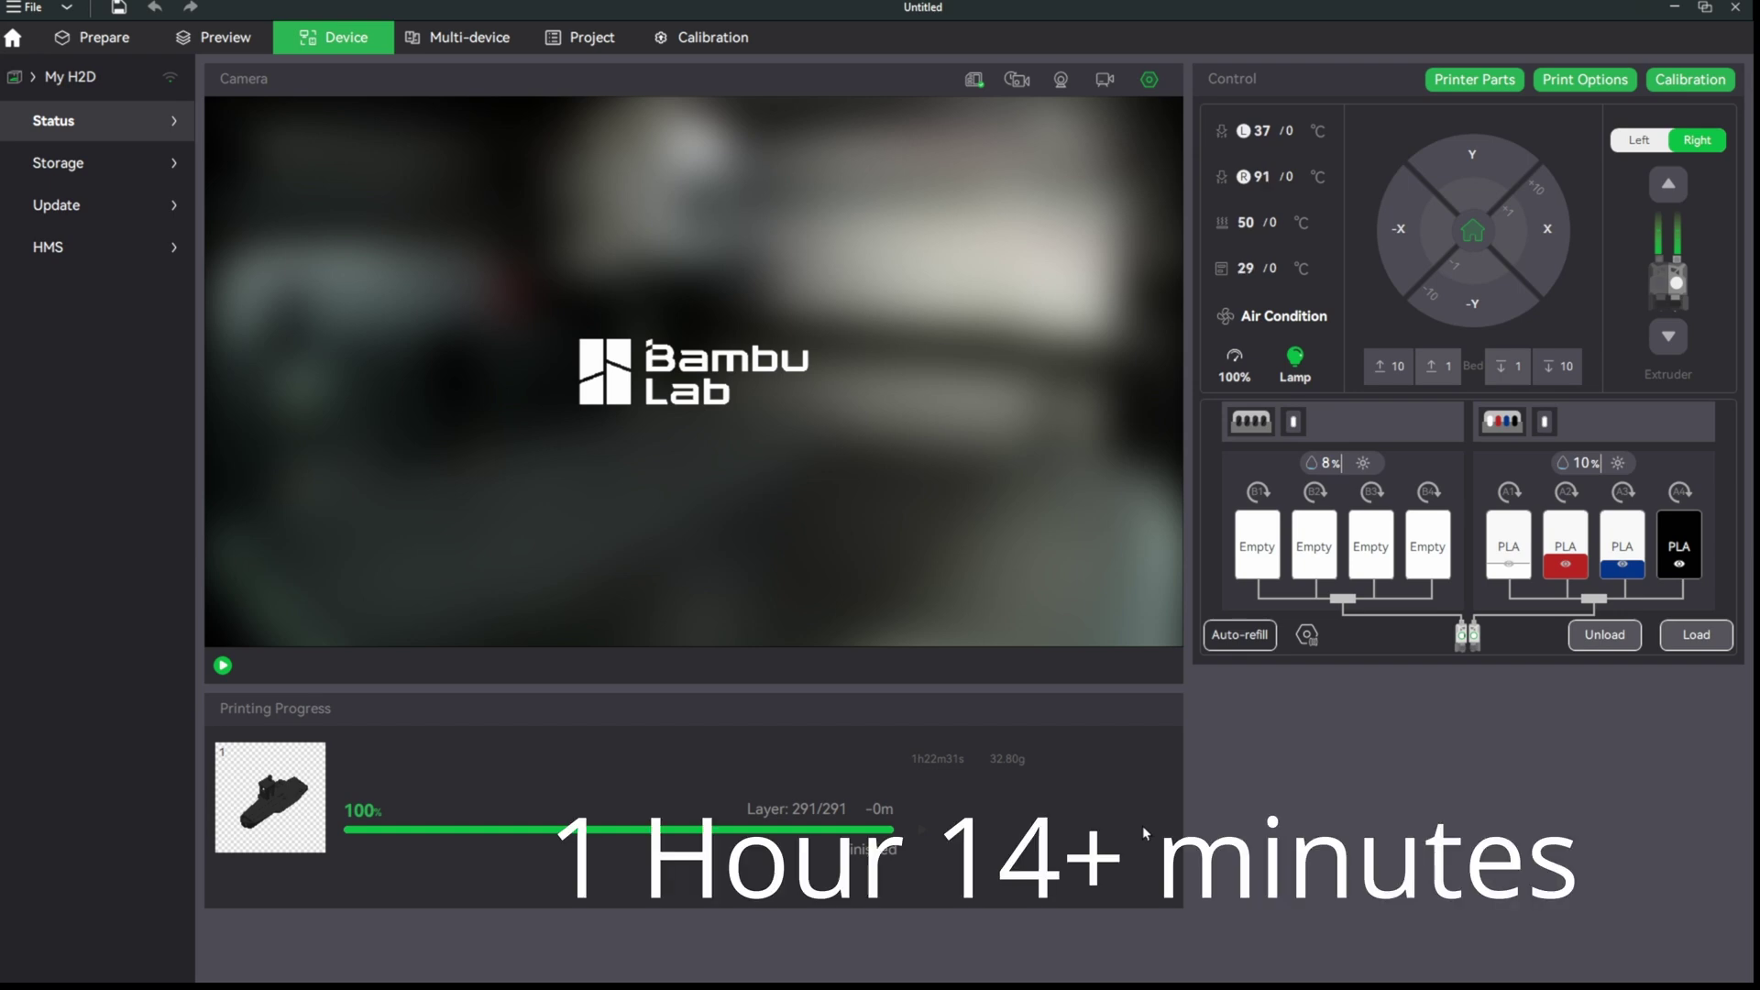
{"action": "left_click", "coordinate": [123, 50]}
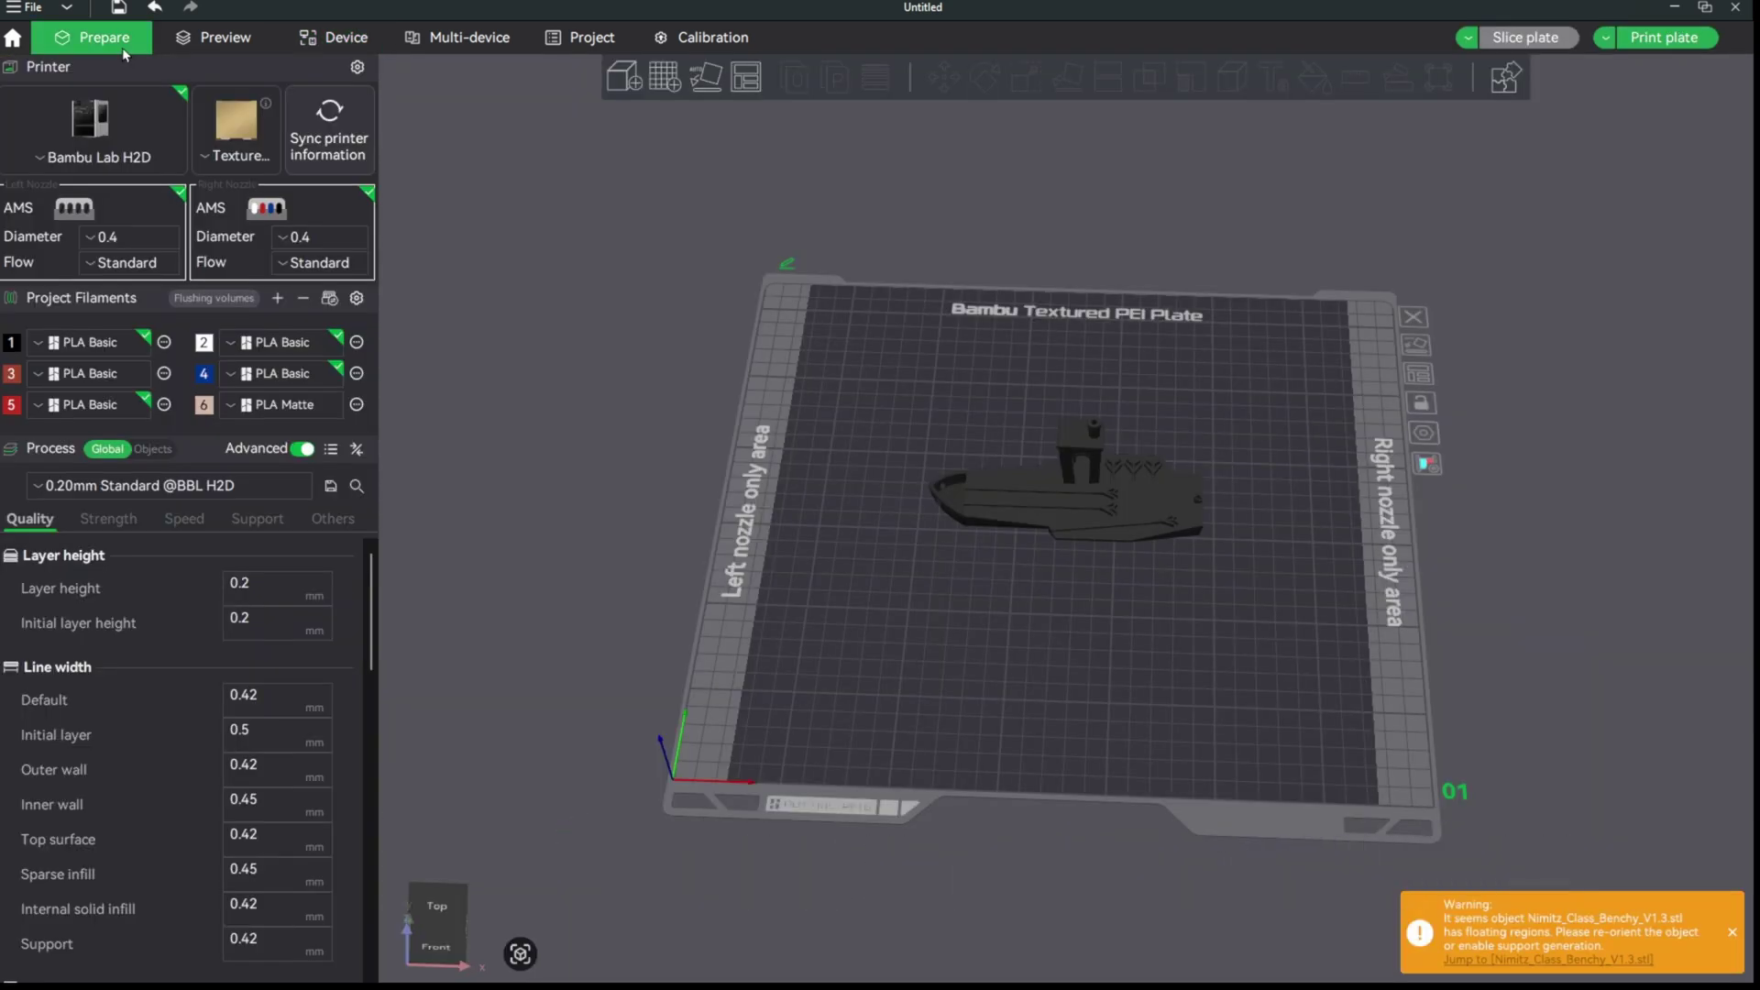
{"action": "left_click", "coordinate": [225, 38]}
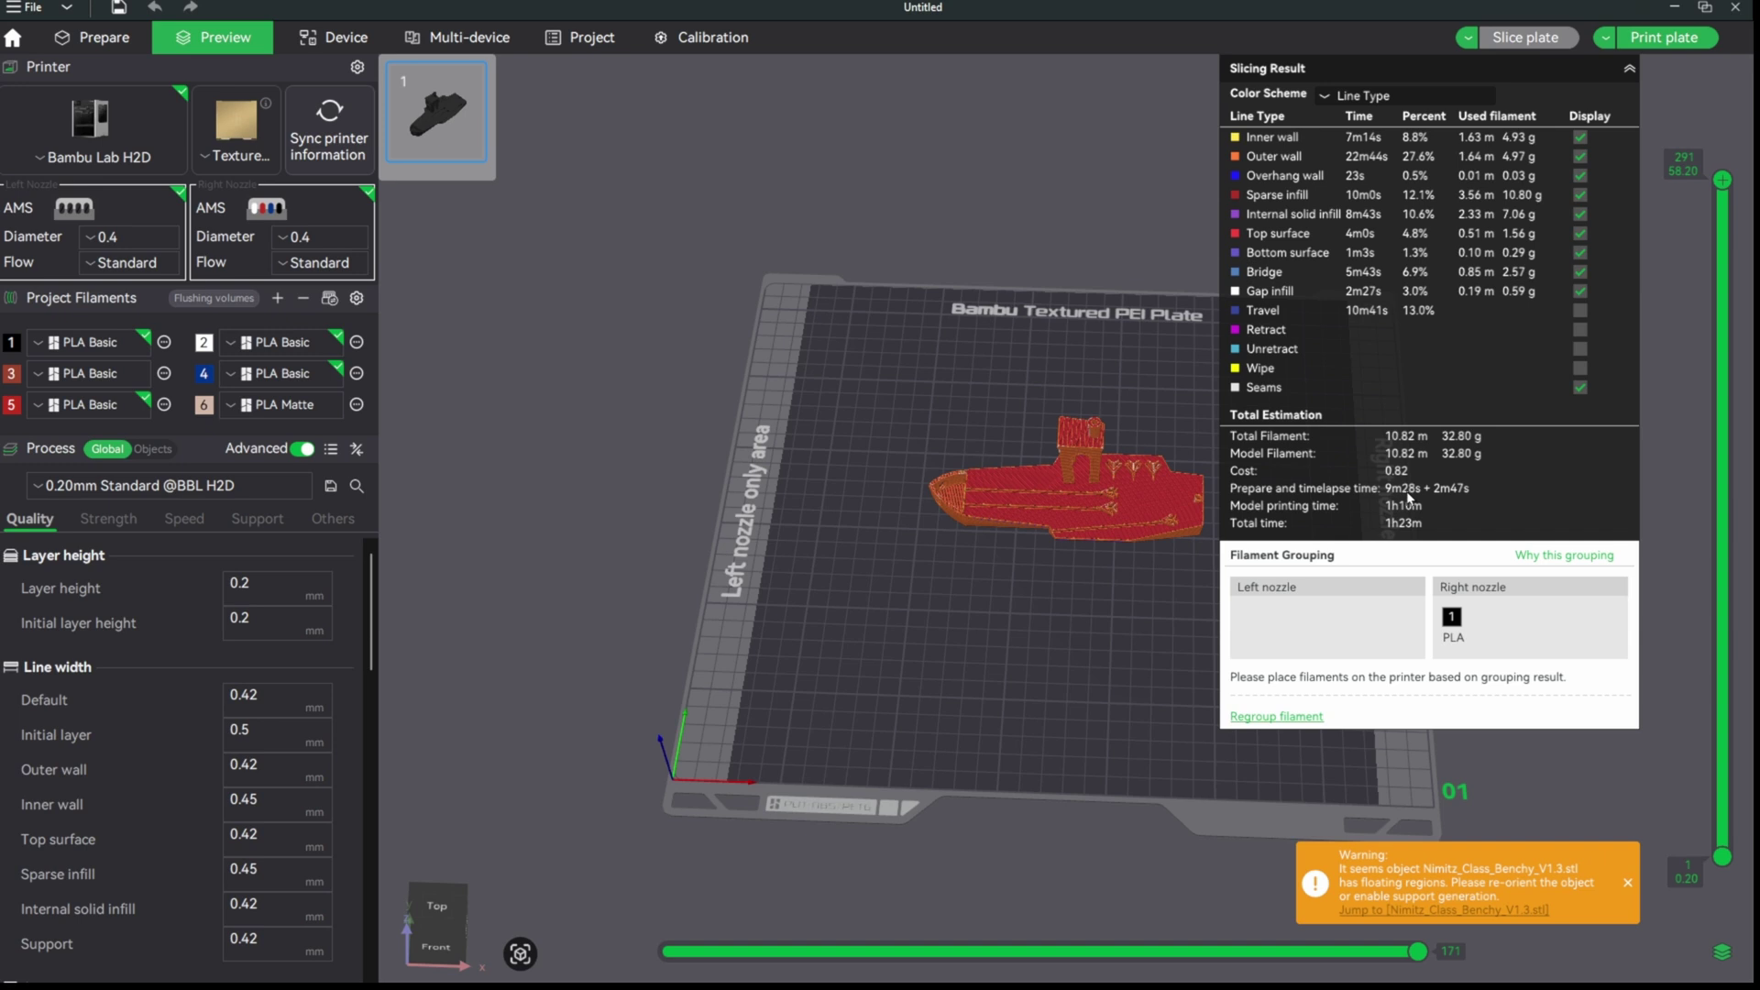
{"action": "left_click", "coordinate": [1664, 36]}
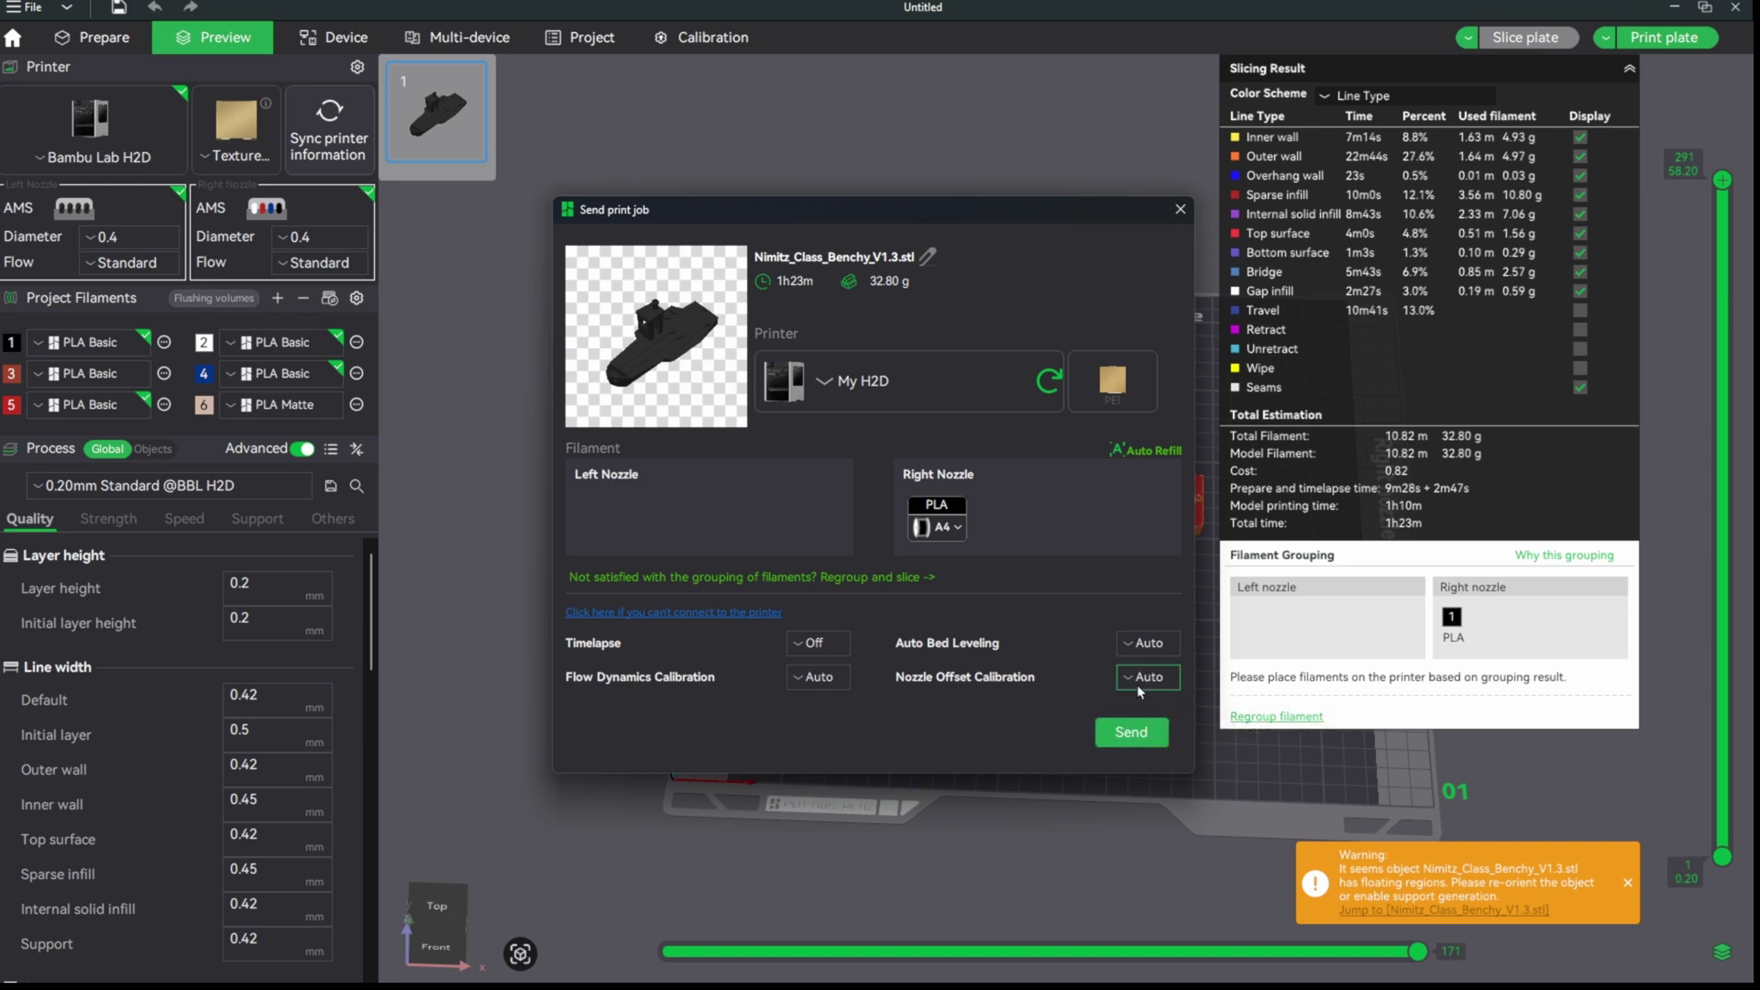
{"action": "mouse_move", "coordinate": [598, 683]}
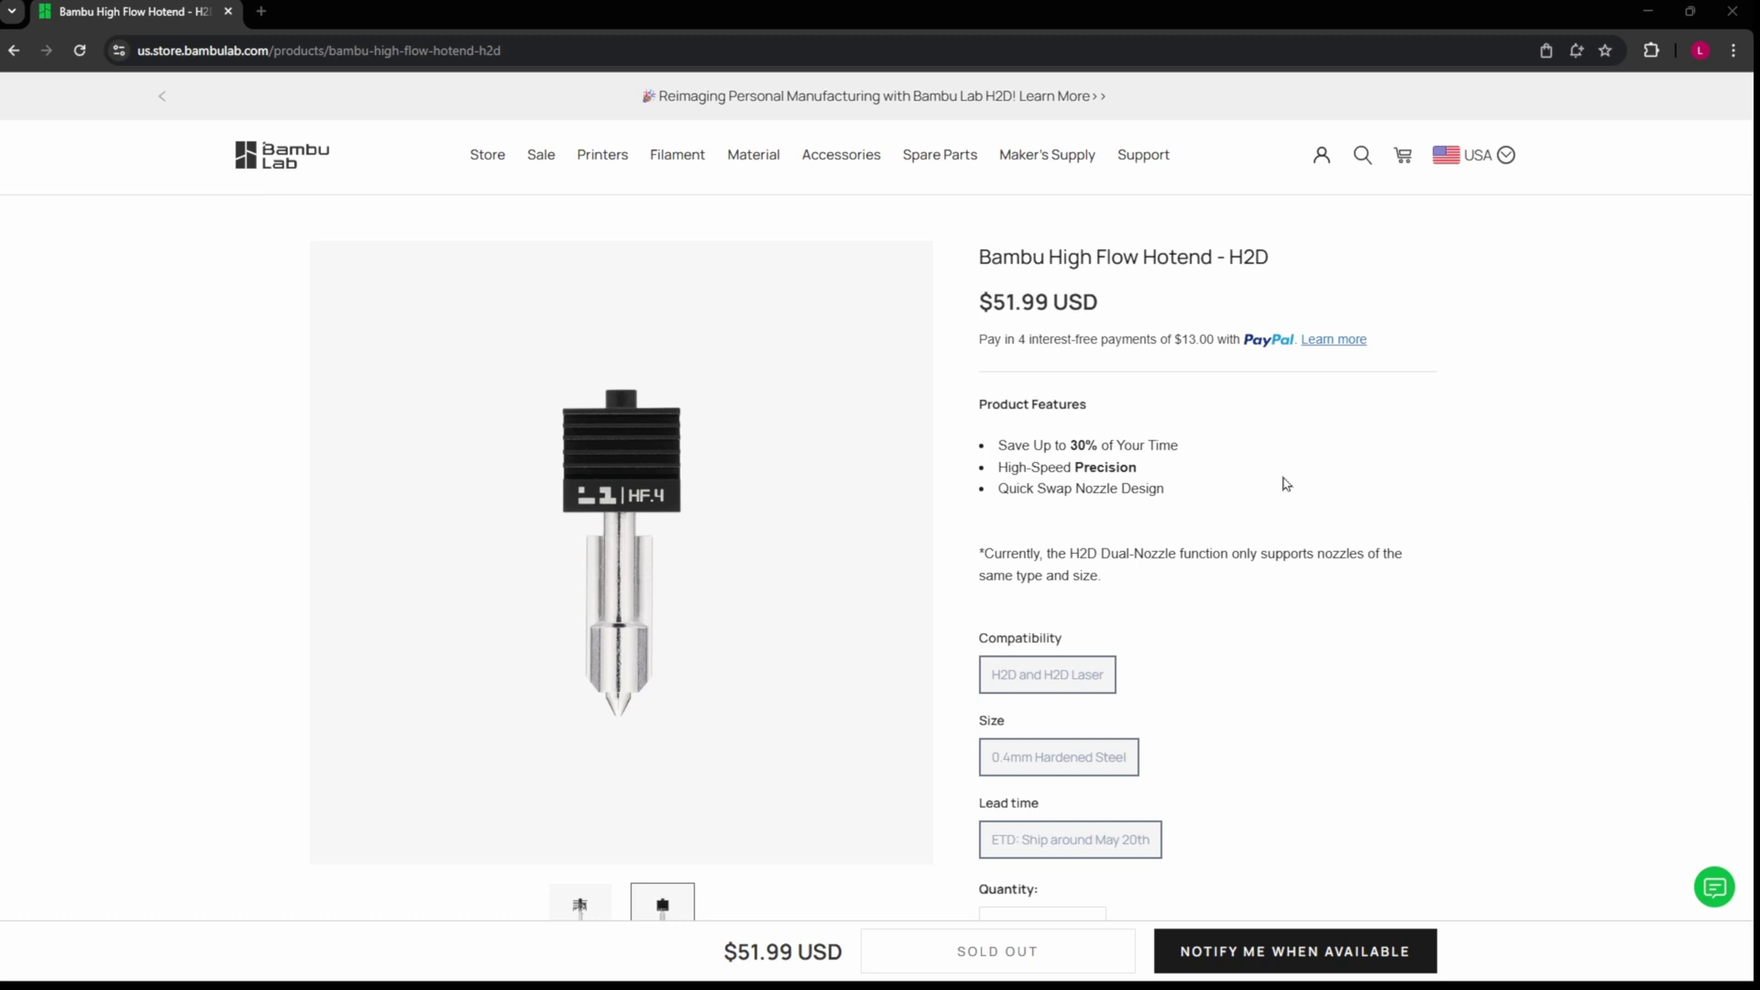
- Read the H2D High Flow Hotend product page, focusing on the volumetric speed table comparing both 0.4 mm nozzles
{"action": "scroll", "coordinate": [1292, 539], "scroll_direction": "down", "scroll_amount": 5}
{"action": "scroll", "coordinate": [1293, 539], "scroll_direction": "down", "scroll_amount": 5}
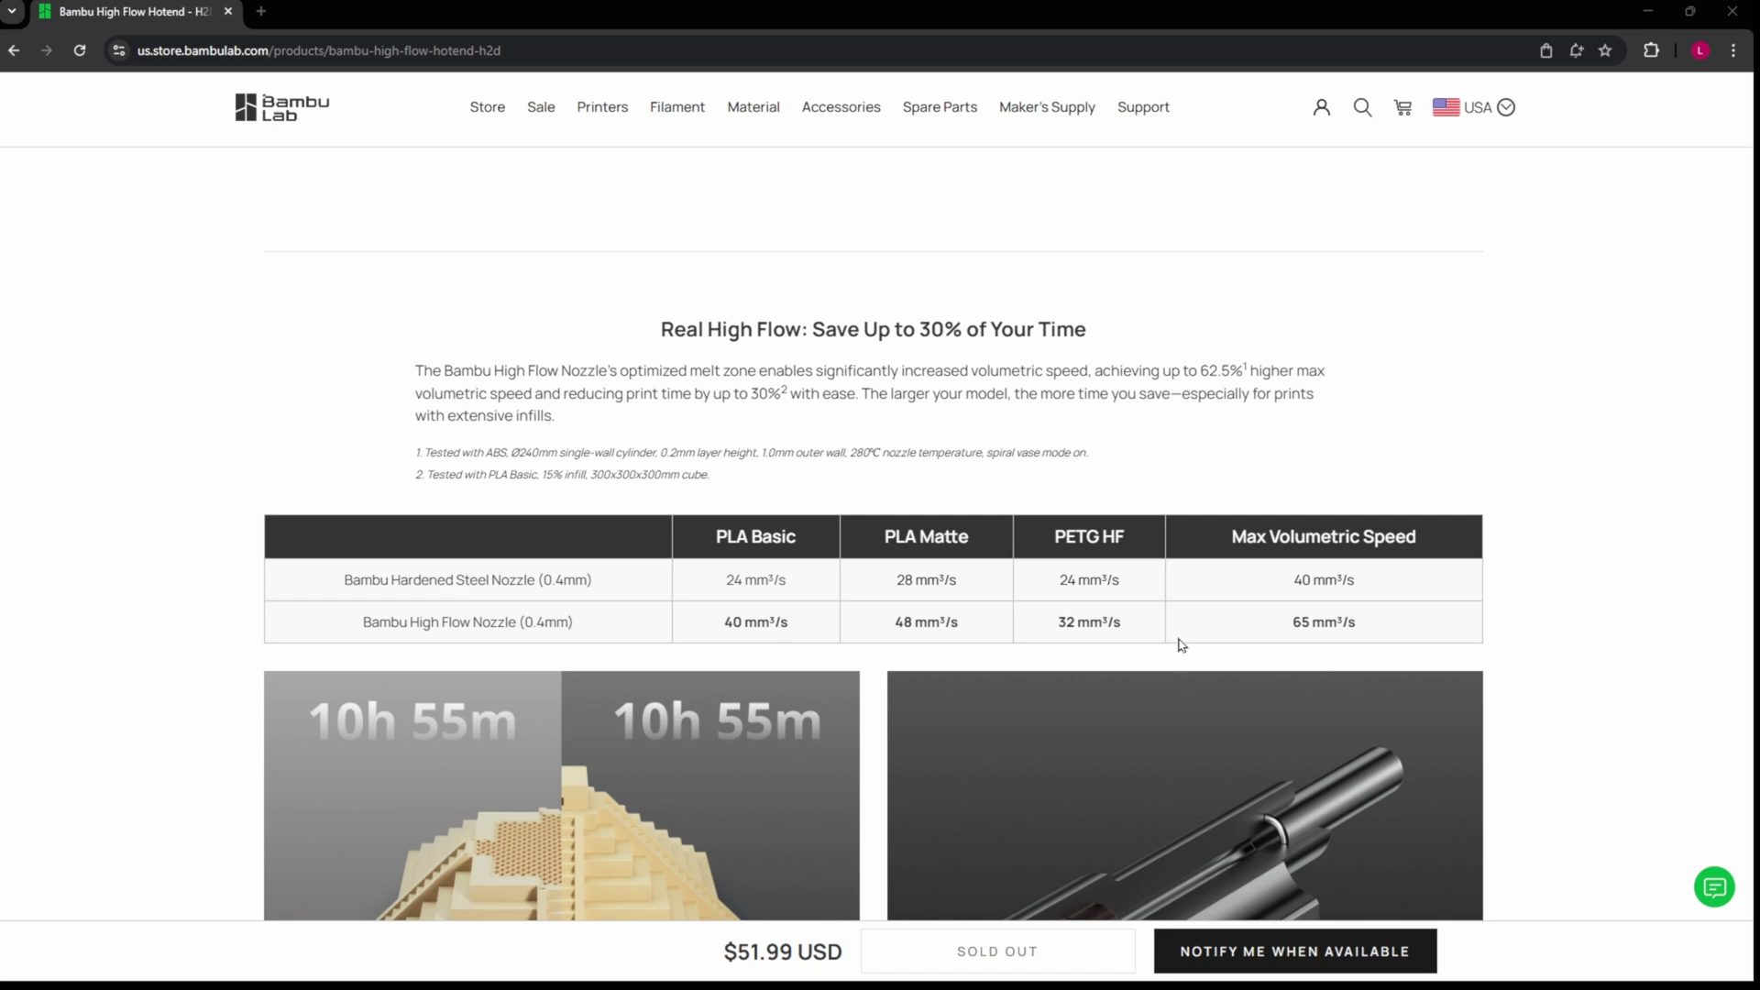
{"action": "scroll", "coordinate": [1178, 645], "scroll_direction": "down", "scroll_amount": 4}
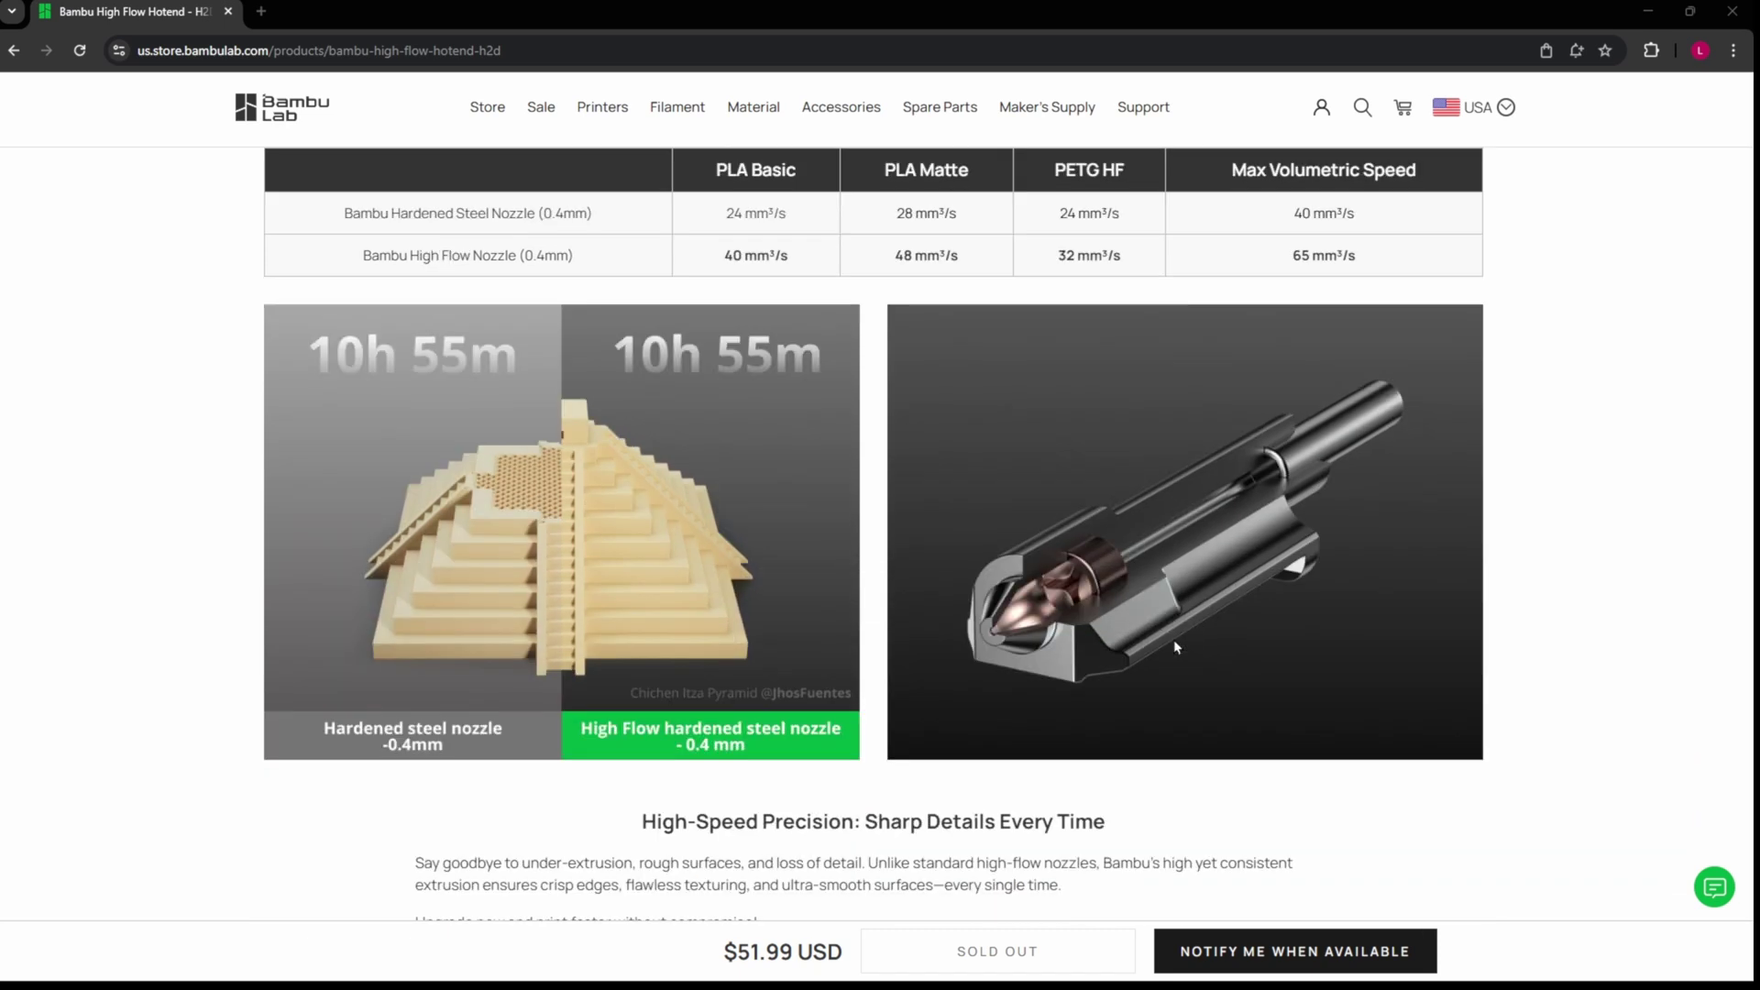
{"action": "scroll", "coordinate": [1176, 647], "scroll_direction": "down", "scroll_amount": 2}
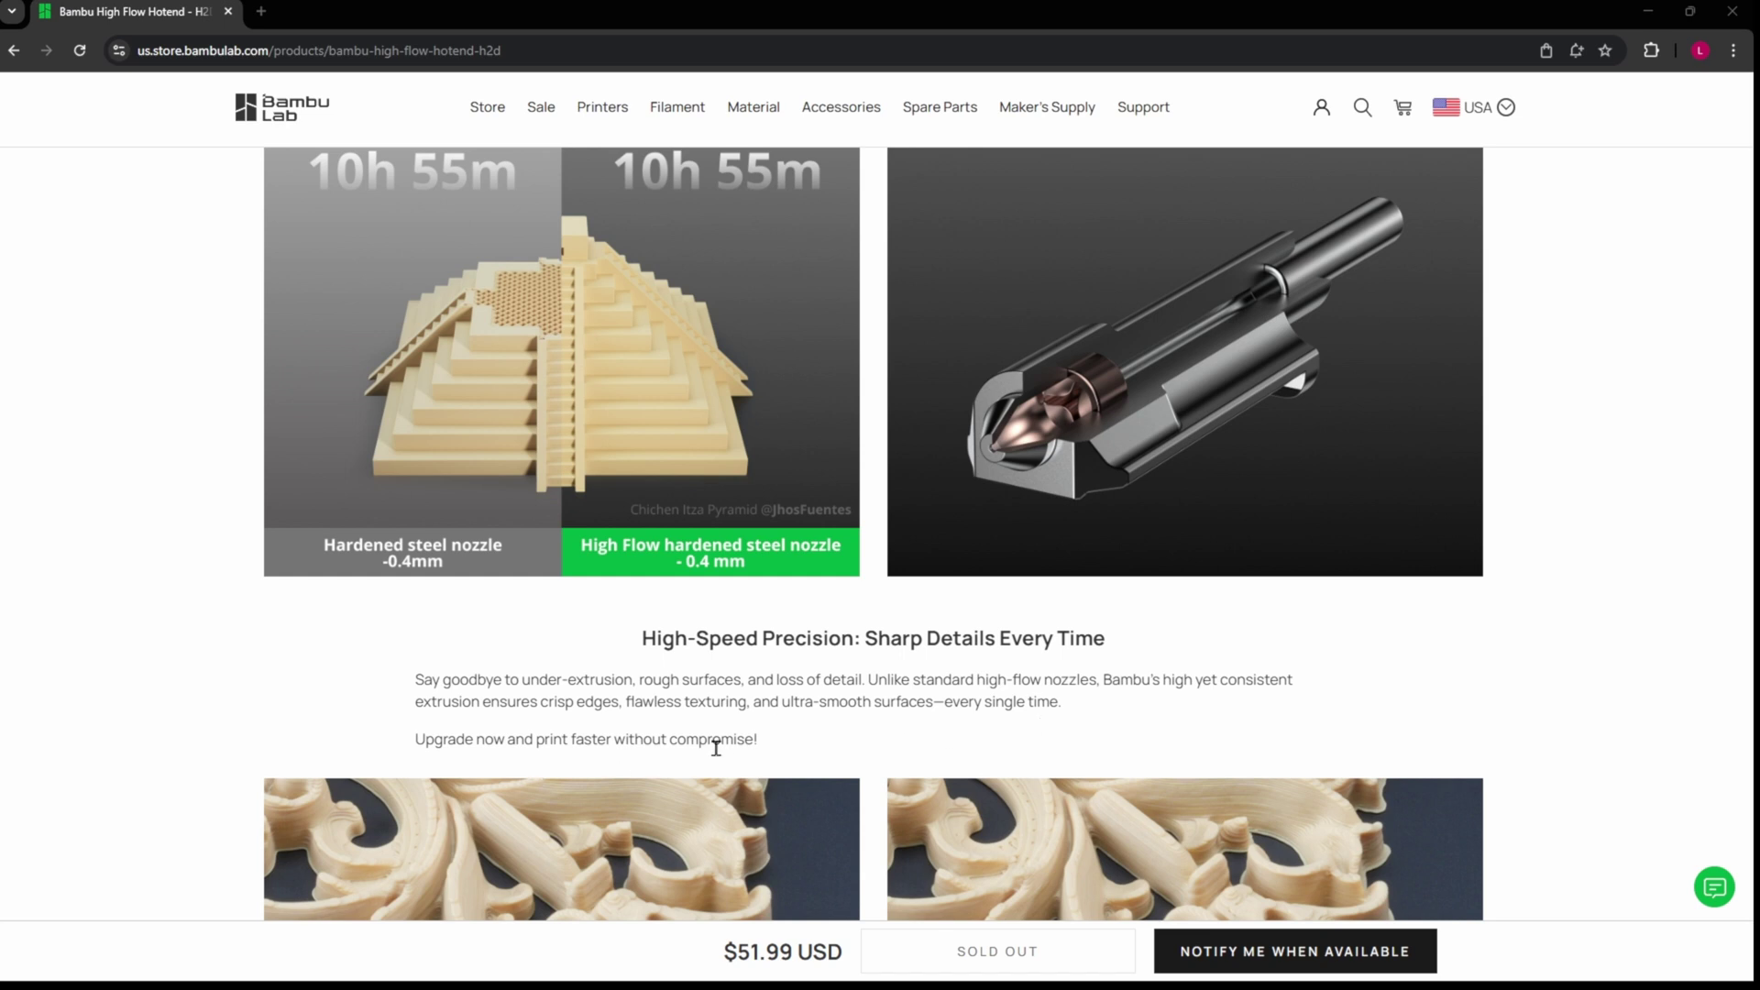
{"action": "scroll", "coordinate": [890, 728], "scroll_direction": "up", "scroll_amount": 5}
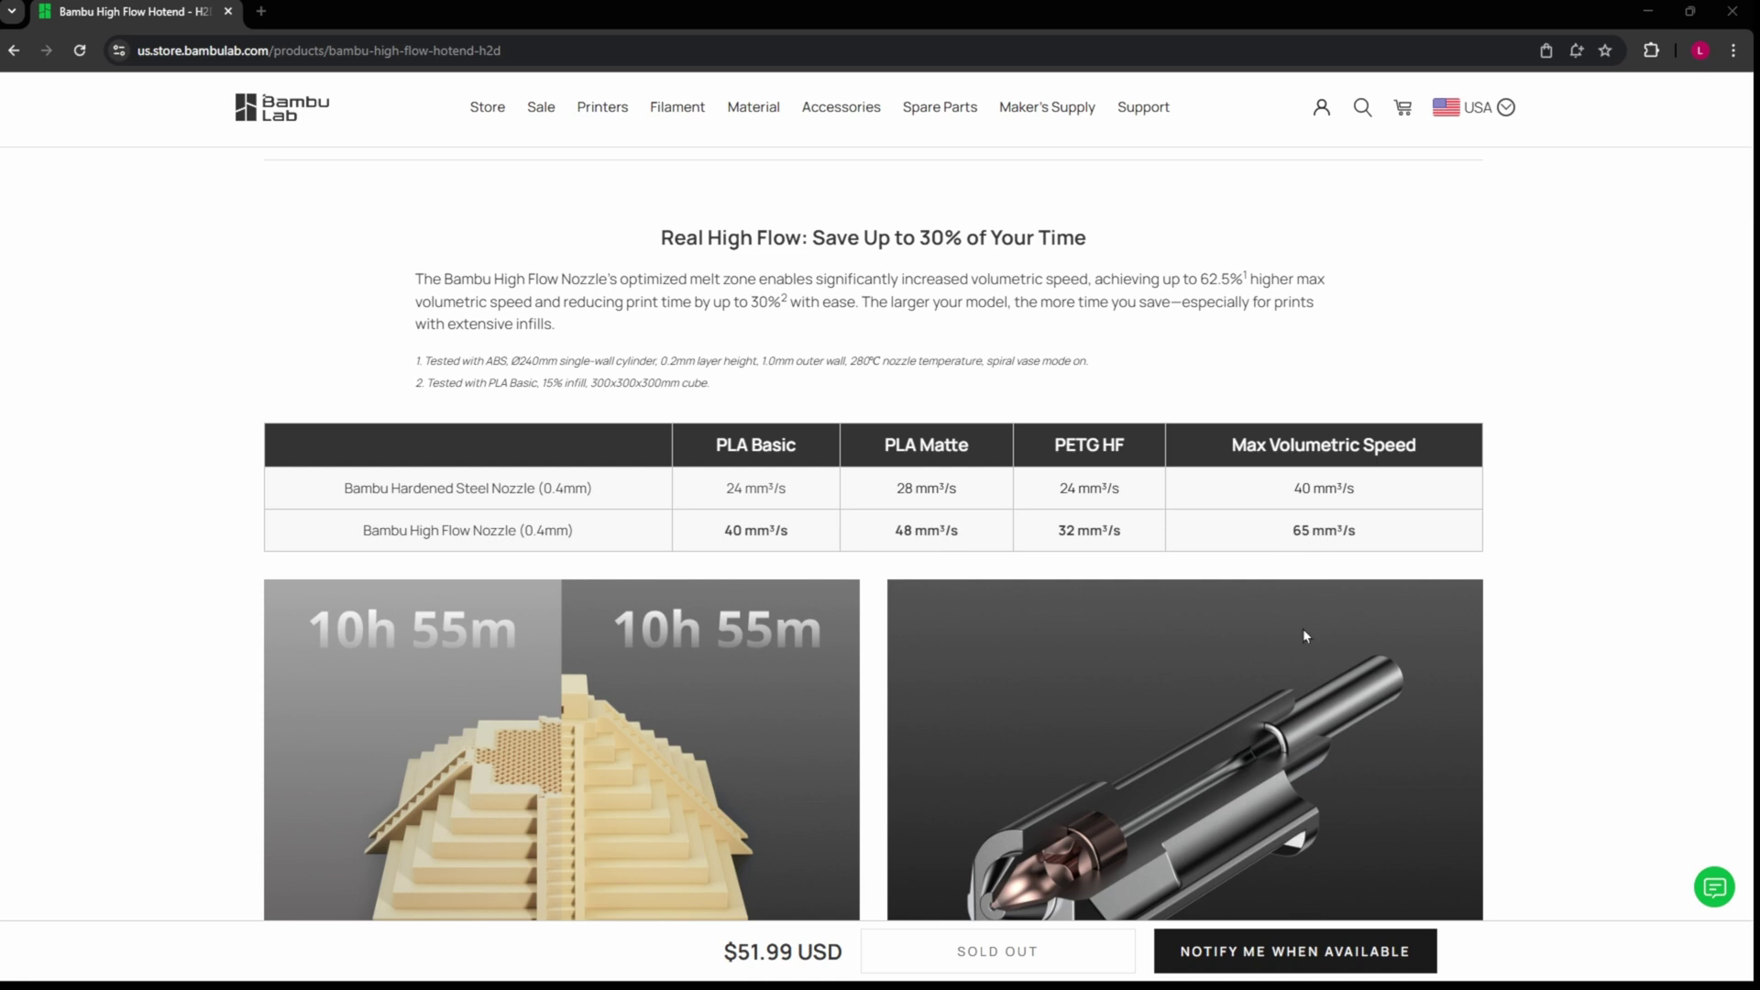
- Switch to Bambu Studio and synchronize the nozzle, AMS and filament information from the printer, using the Mapping option
{"action": "left_click", "coordinate": [1646, 13]}
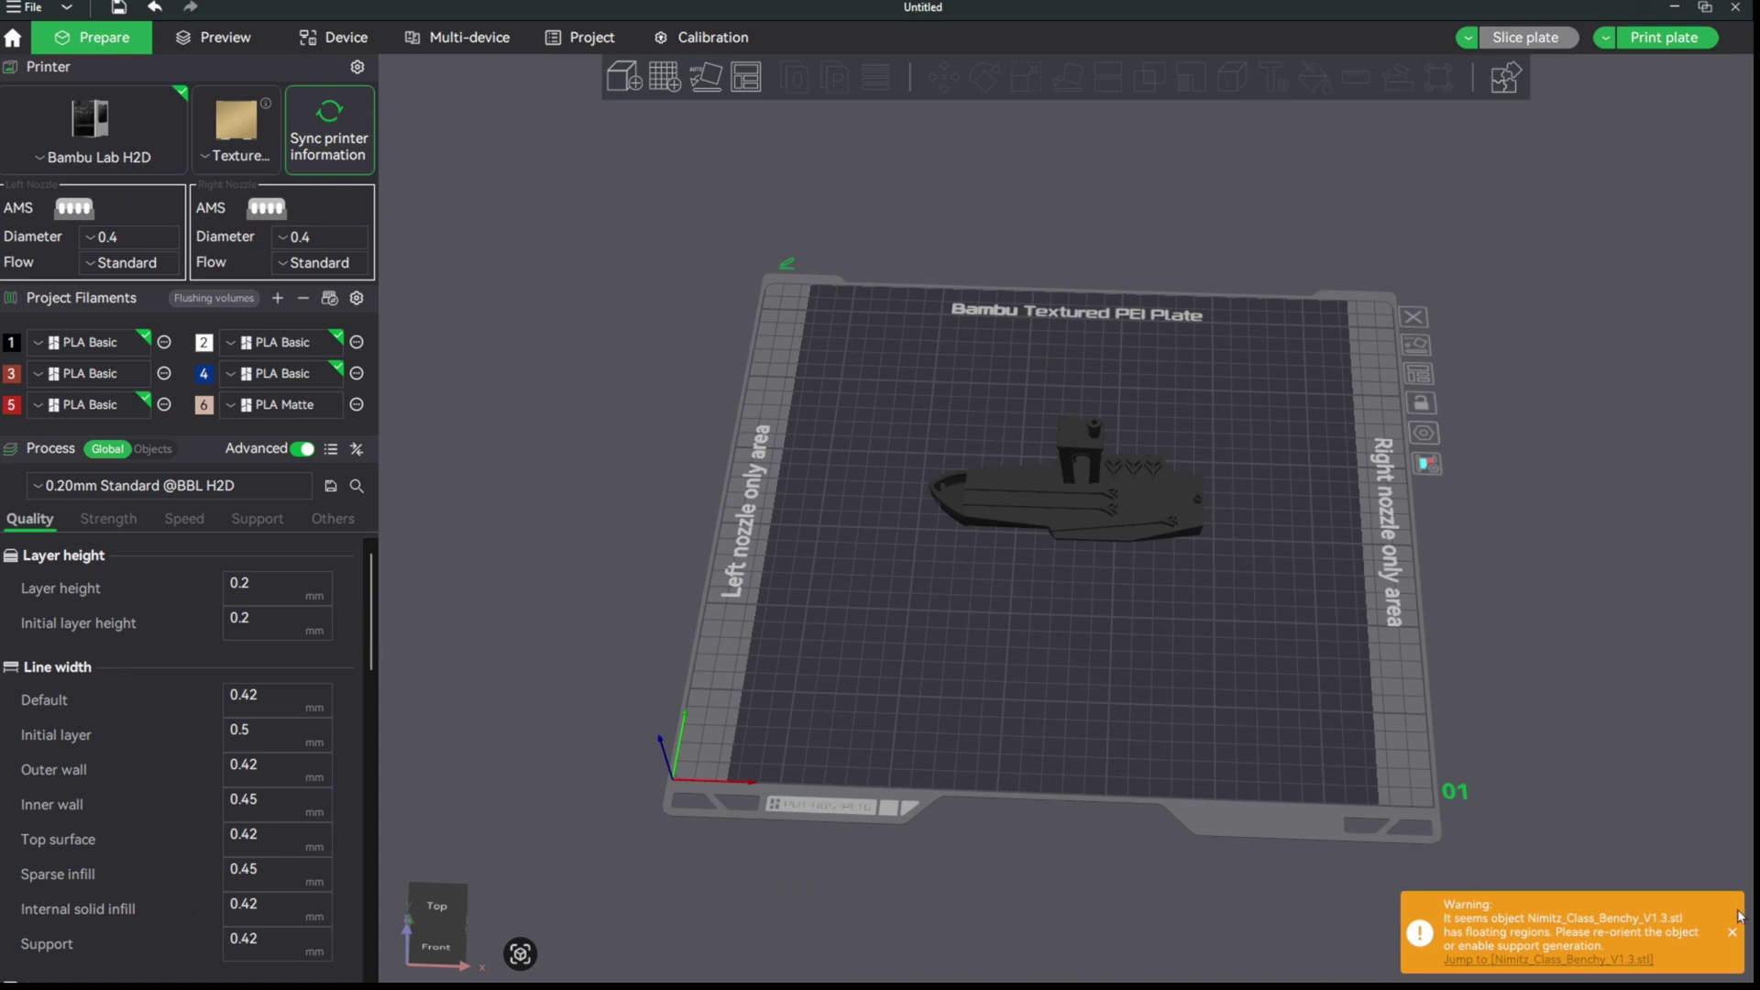
{"action": "left_click", "coordinate": [1735, 937]}
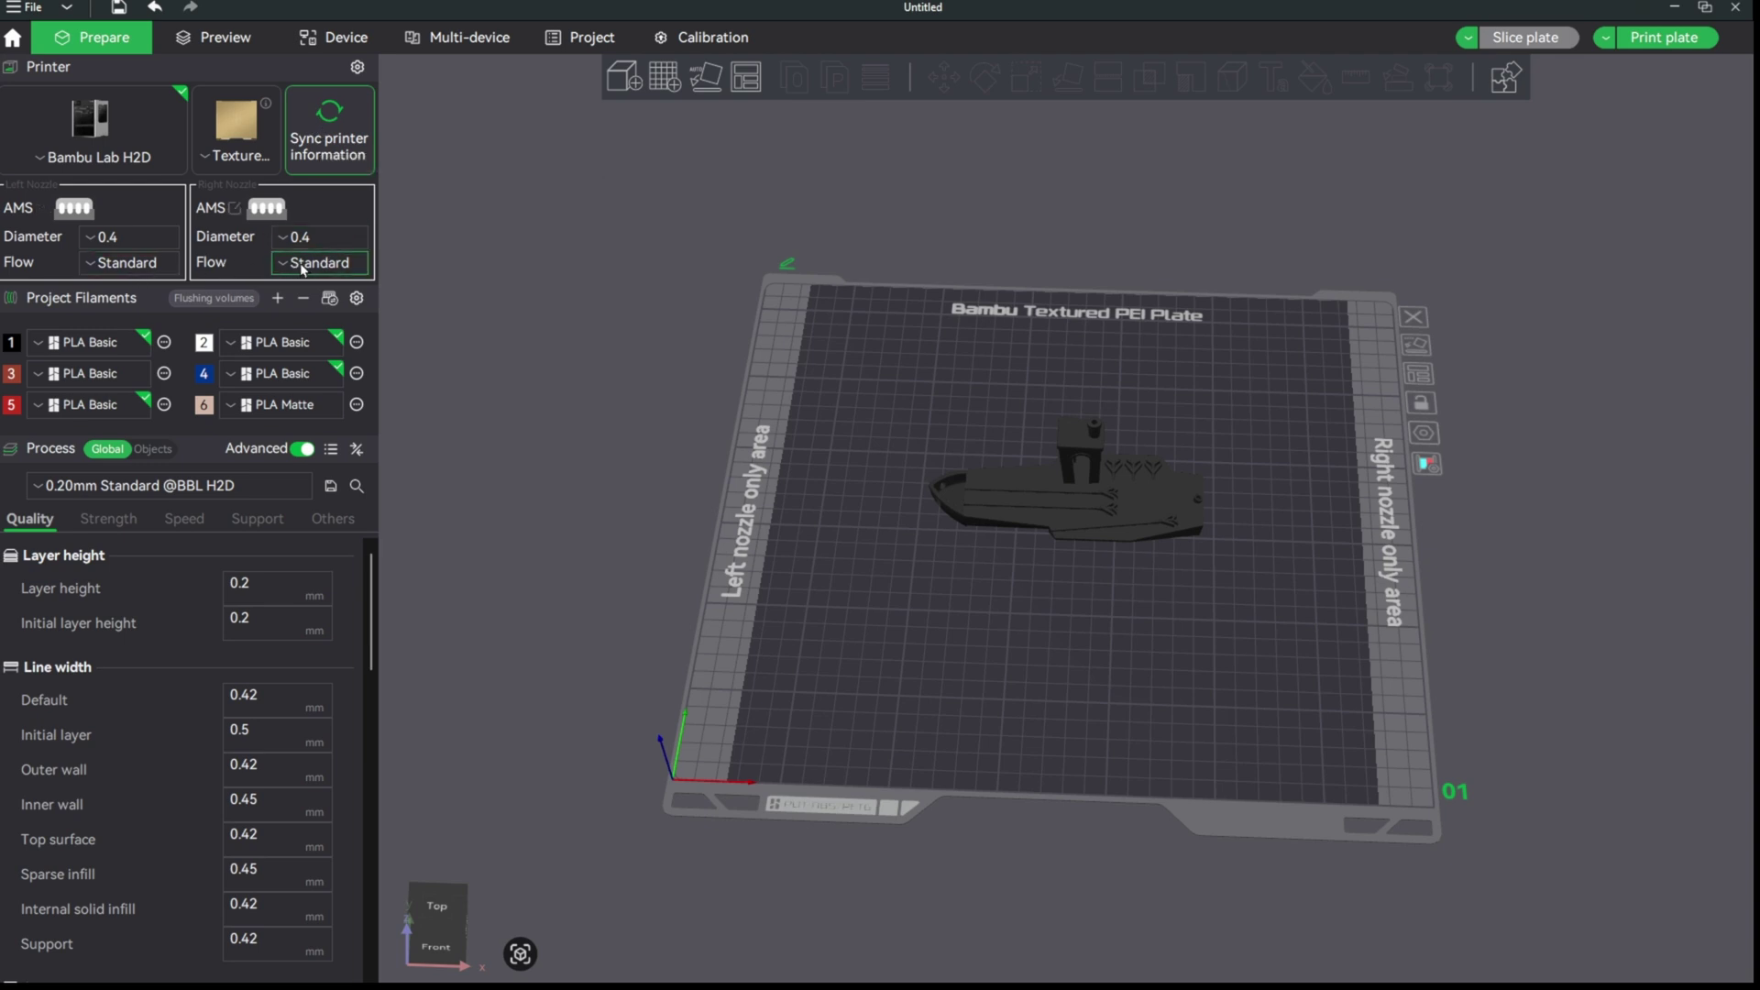
{"action": "left_click", "coordinate": [328, 140]}
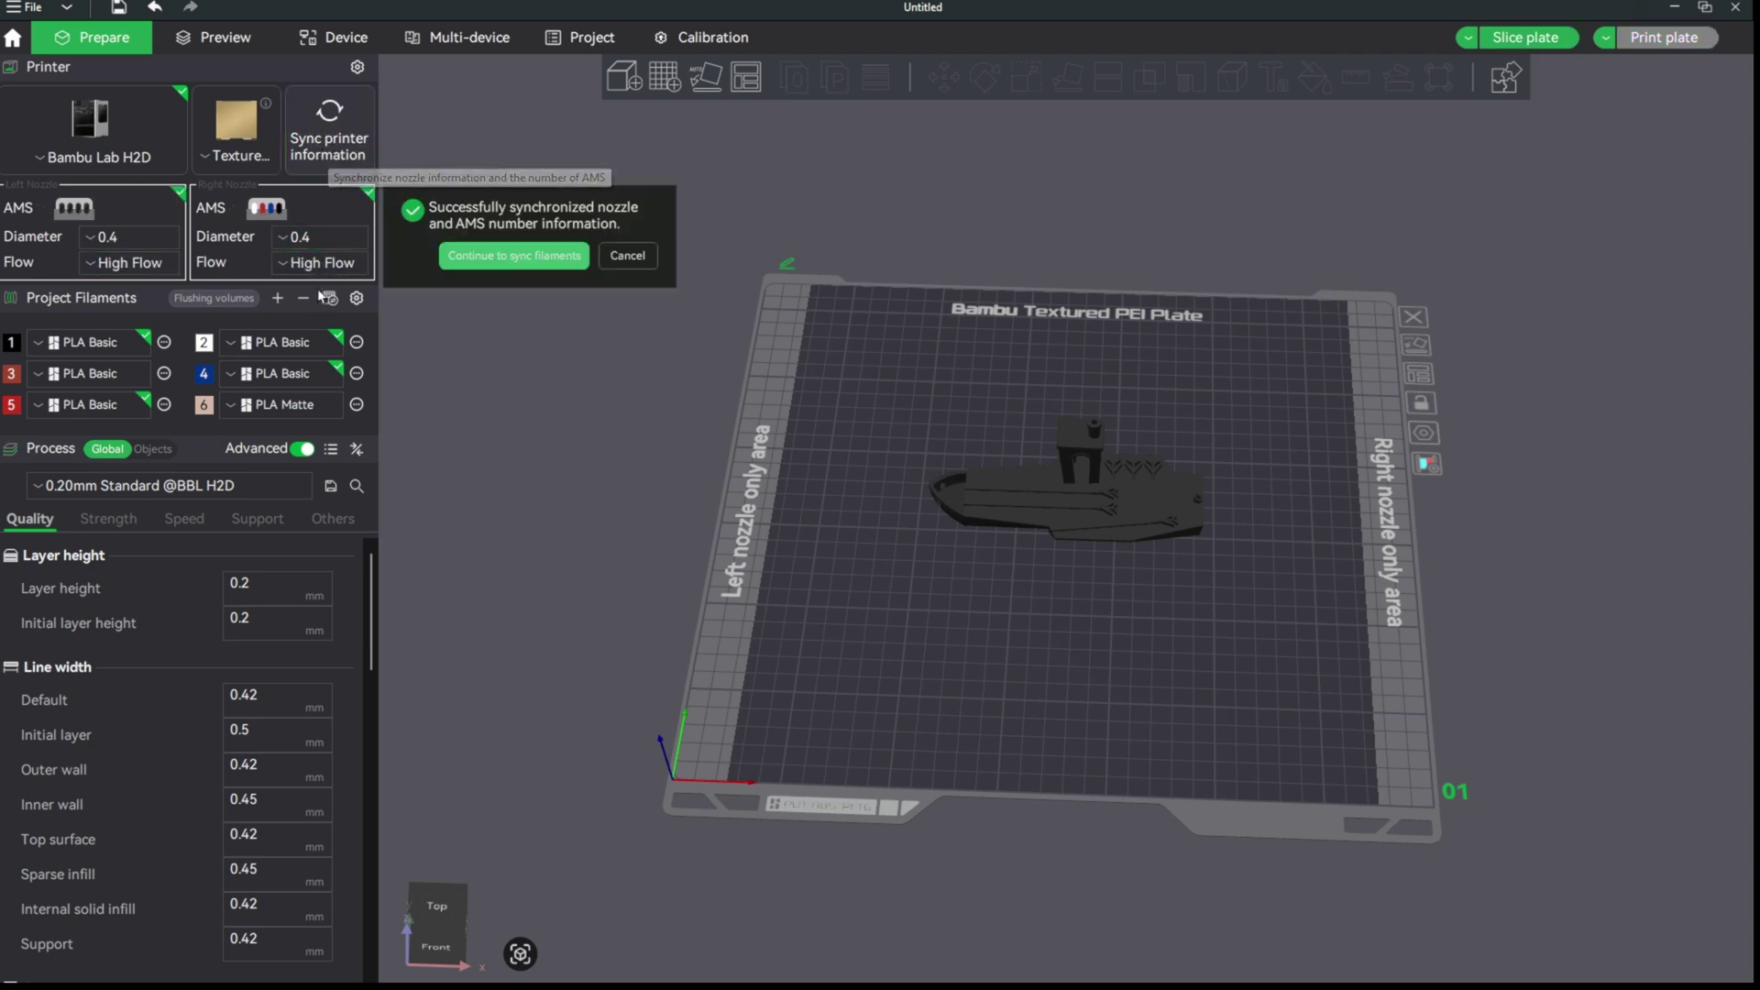
{"action": "left_click", "coordinate": [483, 254]}
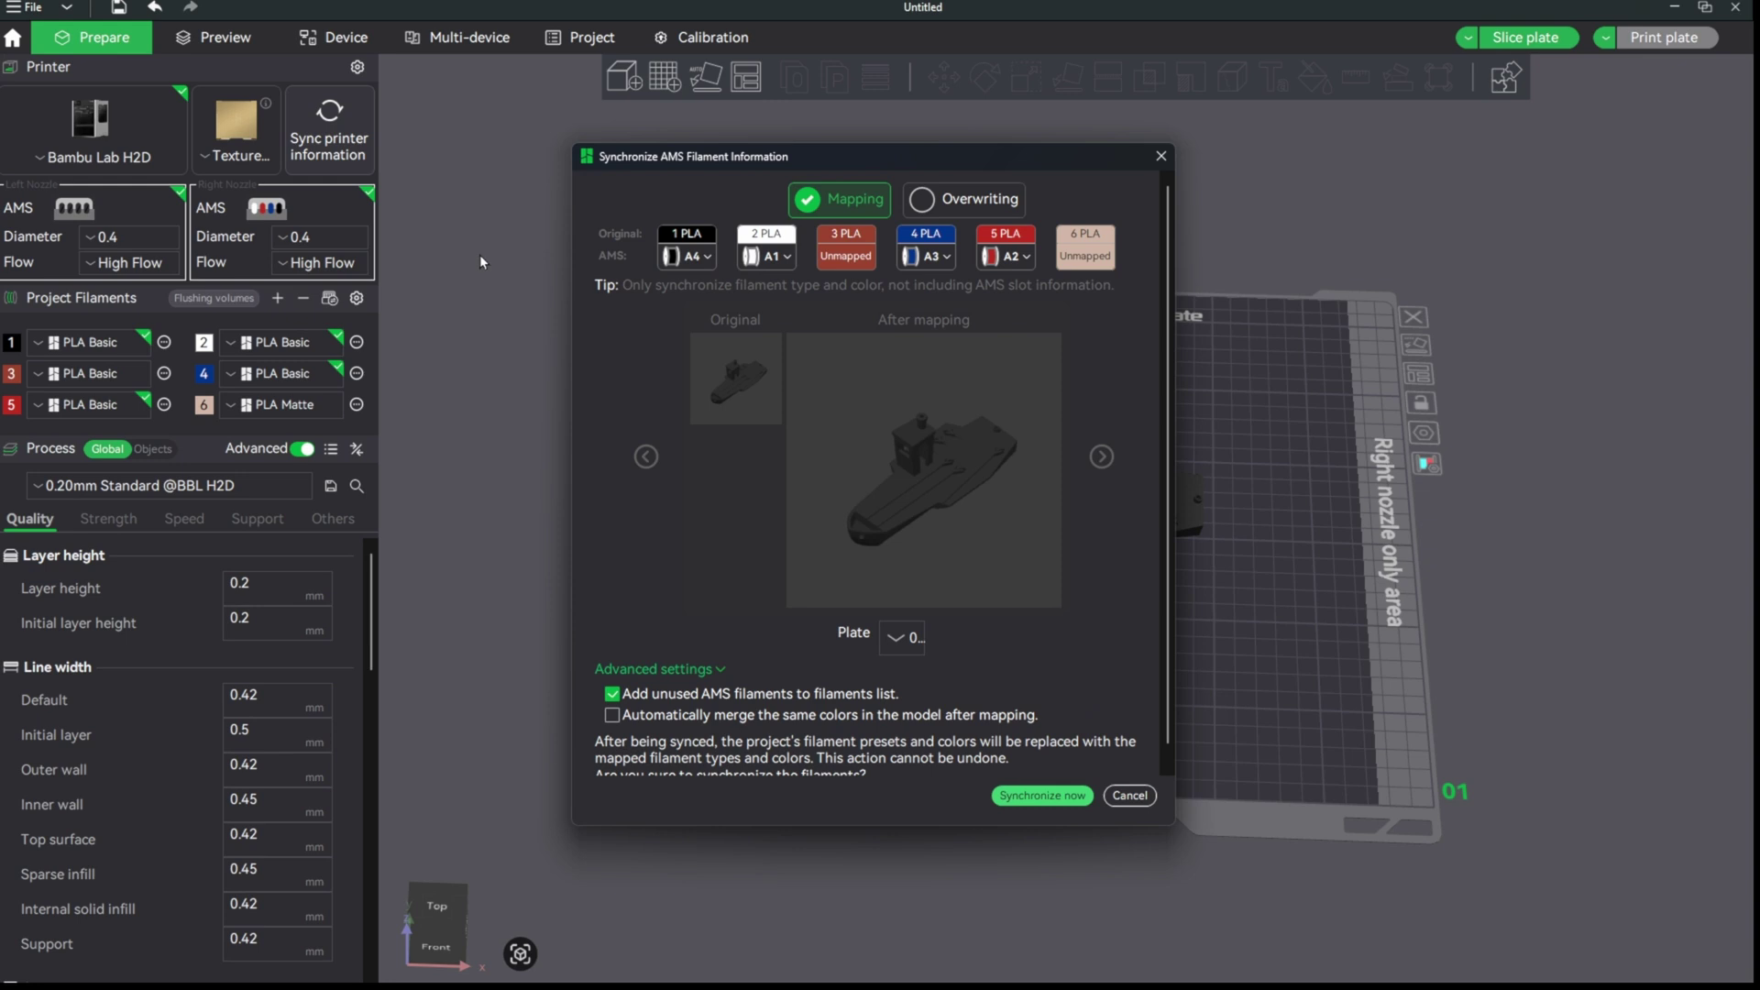
{"action": "left_click", "coordinate": [1042, 795]}
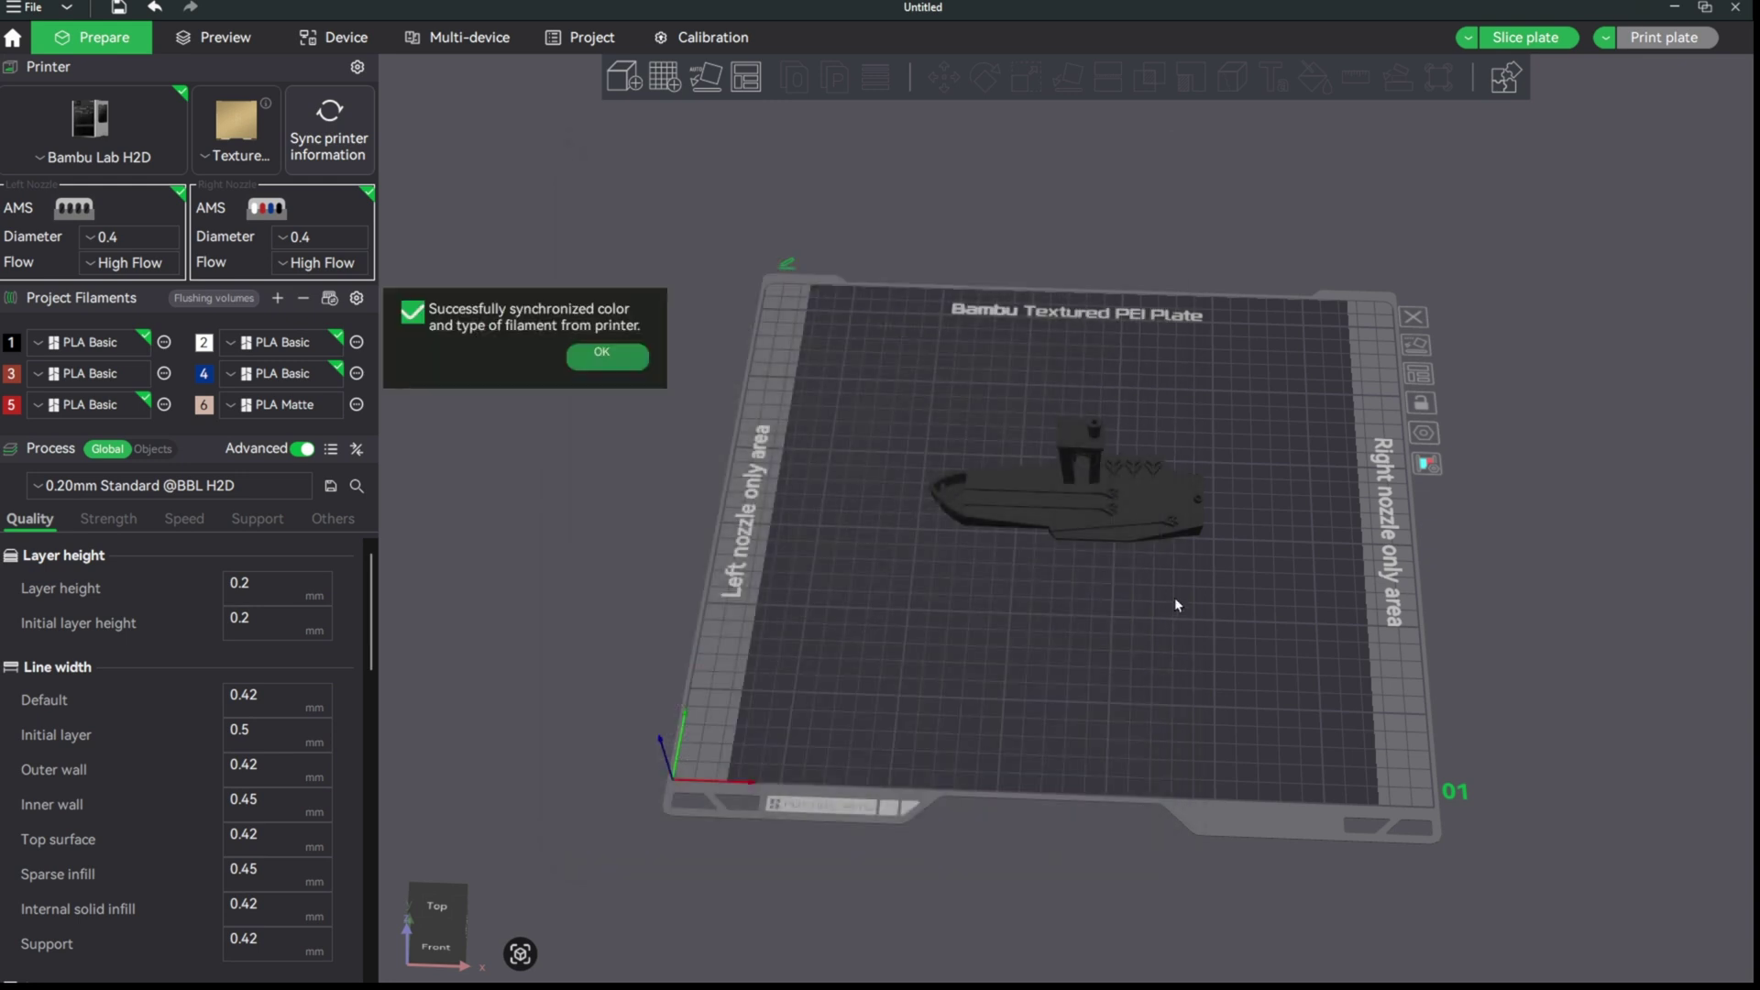
{"action": "left_click", "coordinate": [605, 360]}
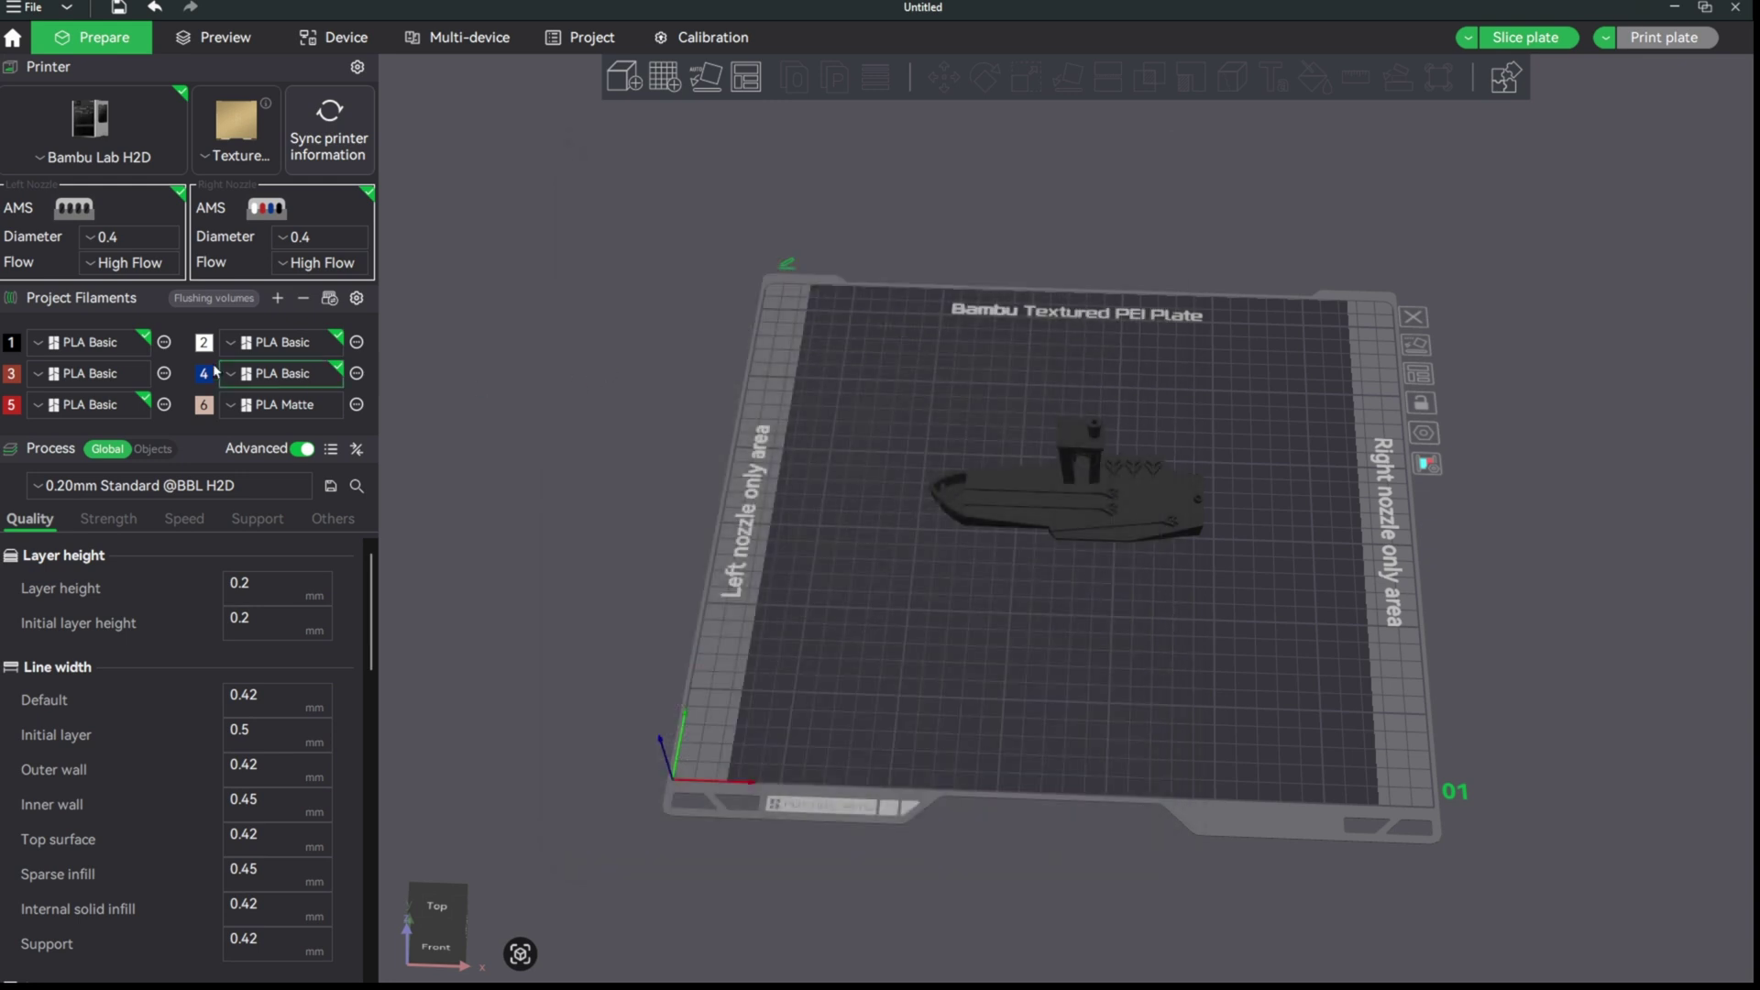
- Set the max volumetric speed of filament 1 to 40 mm³/s in its filament settings
{"action": "left_click", "coordinate": [165, 344]}
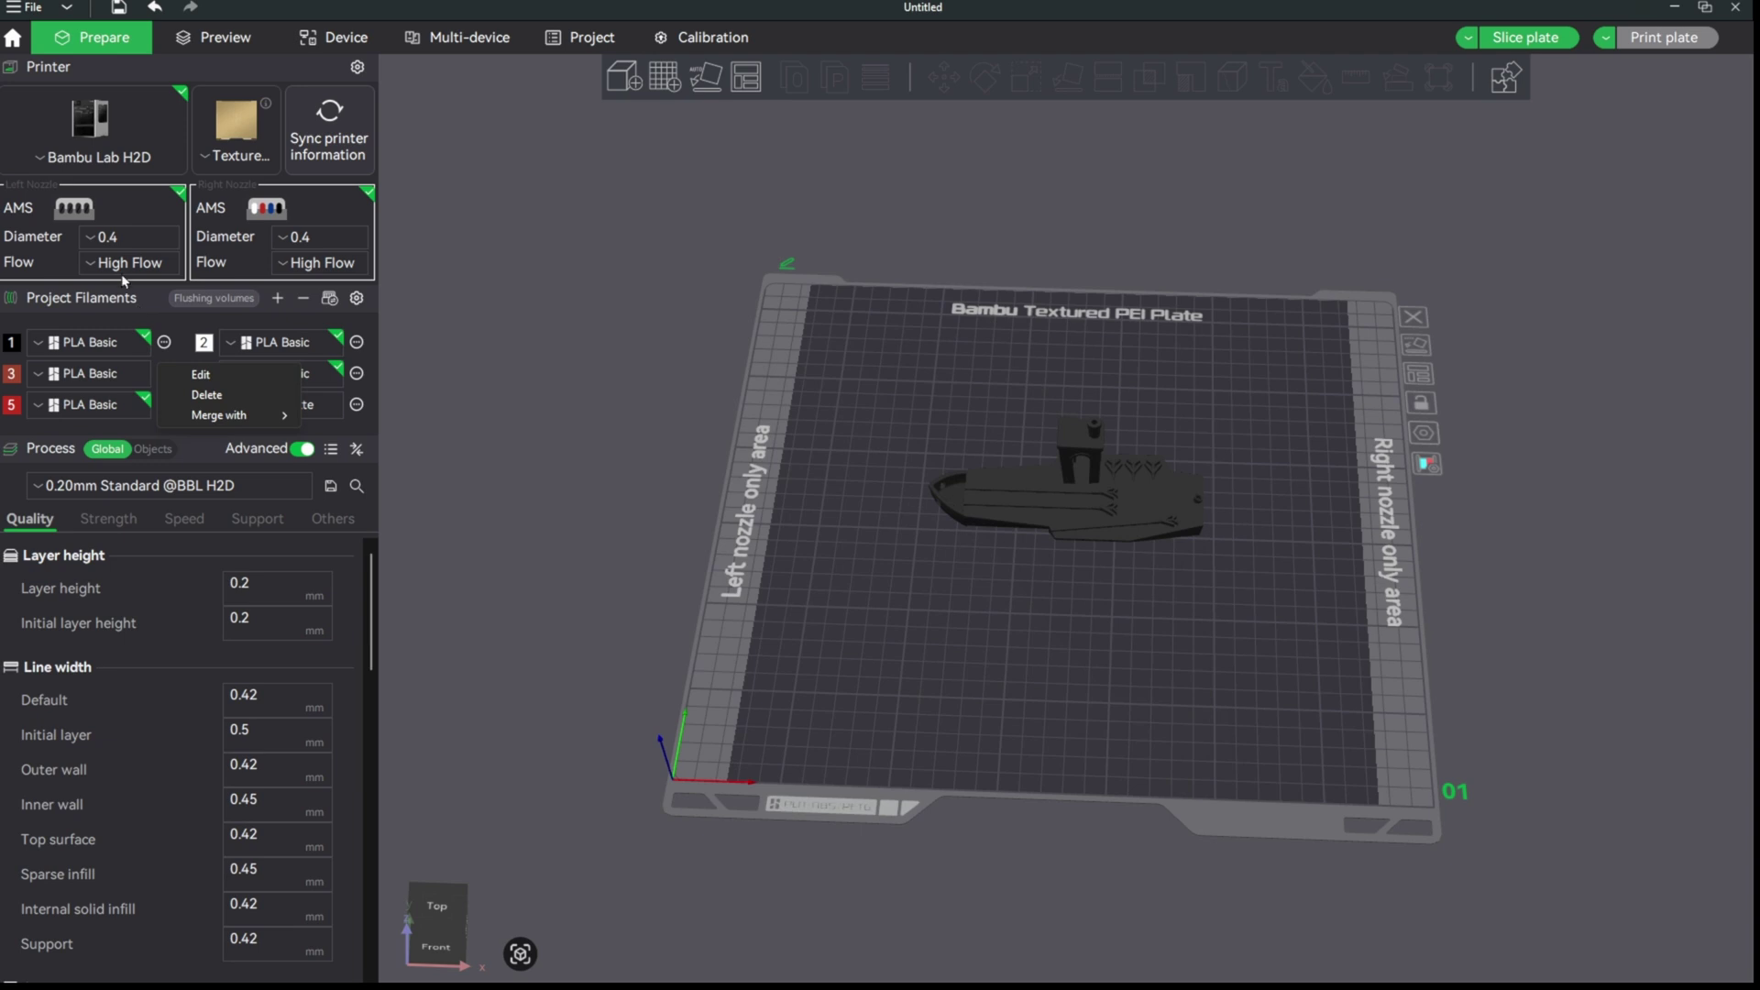
{"action": "left_click", "coordinate": [200, 374]}
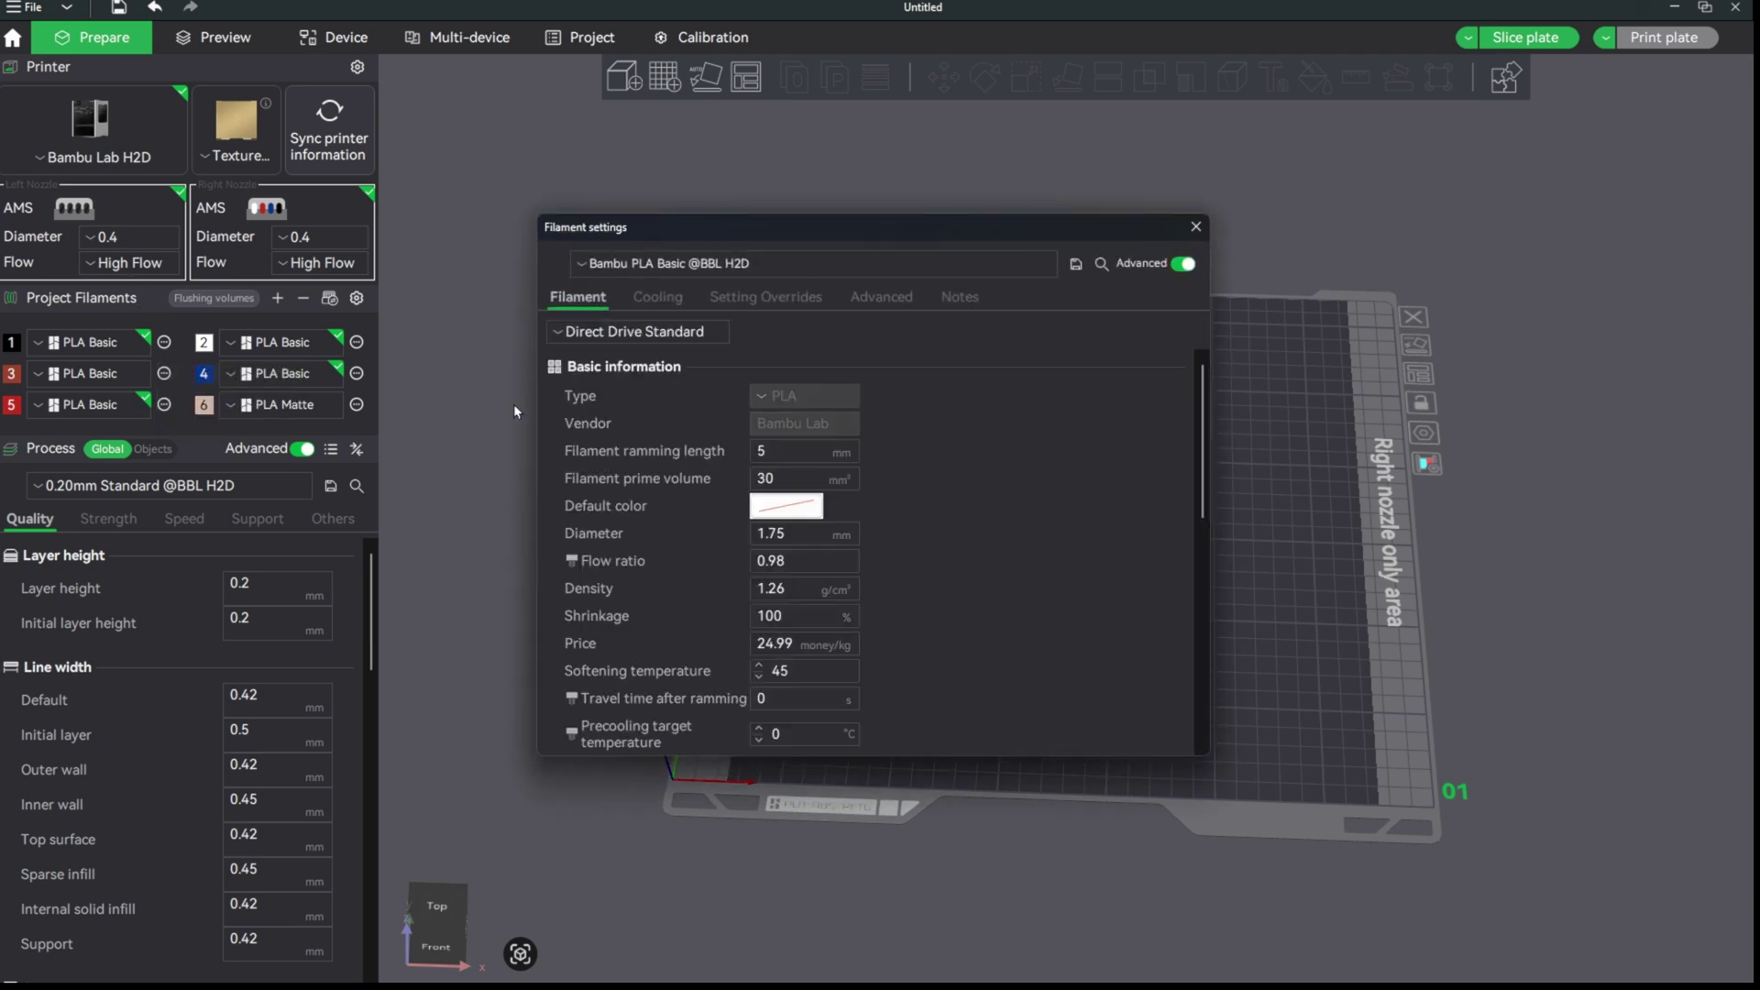
{"action": "scroll", "coordinate": [862, 598], "scroll_direction": "down", "scroll_amount": 5}
{"action": "scroll", "coordinate": [862, 603], "scroll_direction": "down", "scroll_amount": 6}
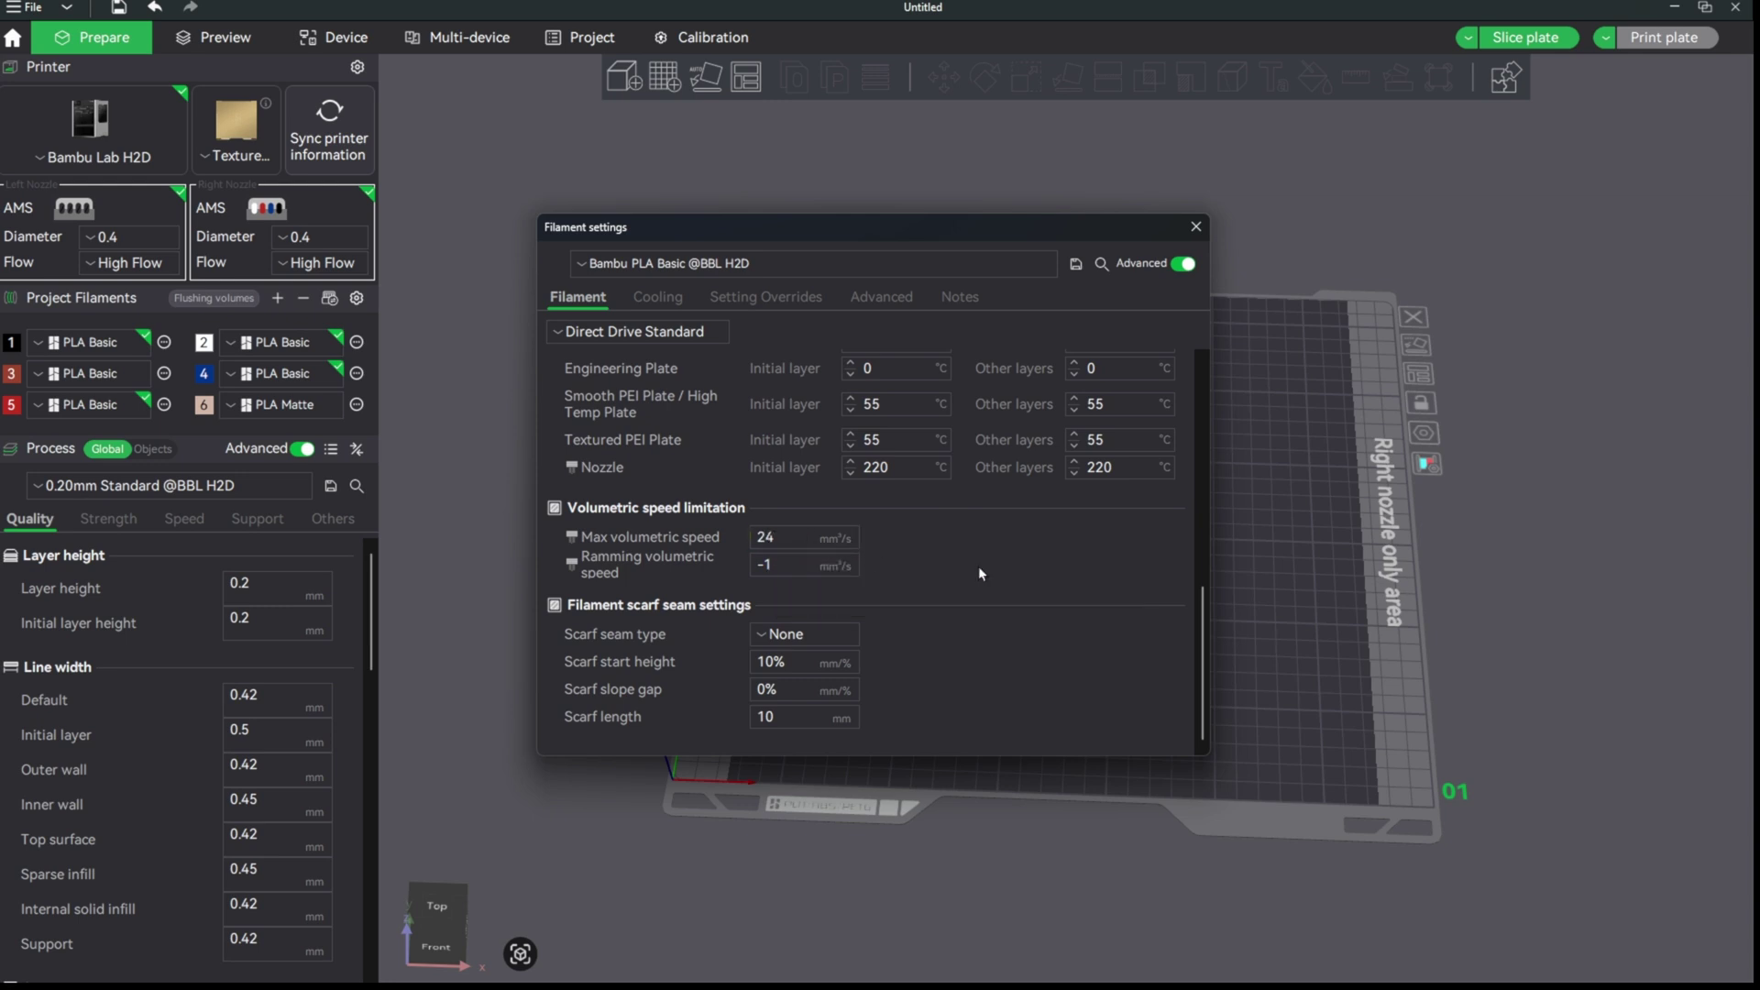
{"action": "left_click", "coordinate": [761, 539]}
{"action": "type", "text": "40"}
{"action": "left_click", "coordinate": [737, 266]}
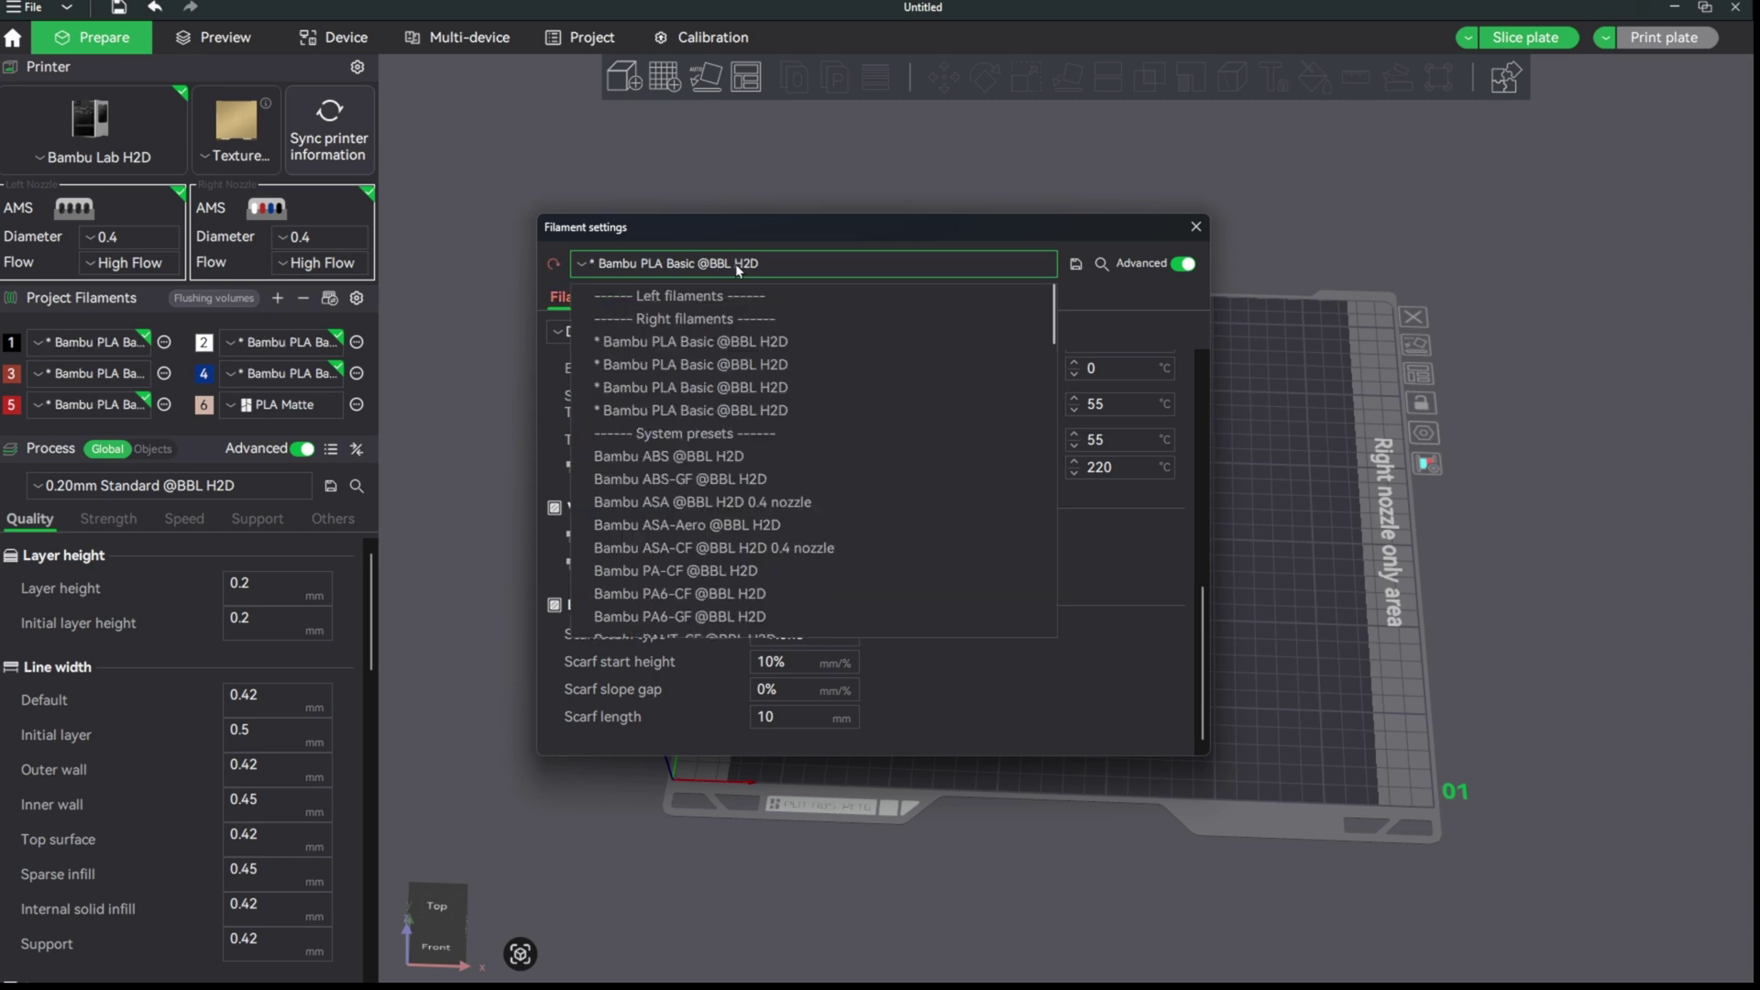
{"action": "left_click", "coordinate": [1079, 265]}
{"action": "double_click", "coordinate": [930, 493]}
{"action": "type", "text": "HF"}
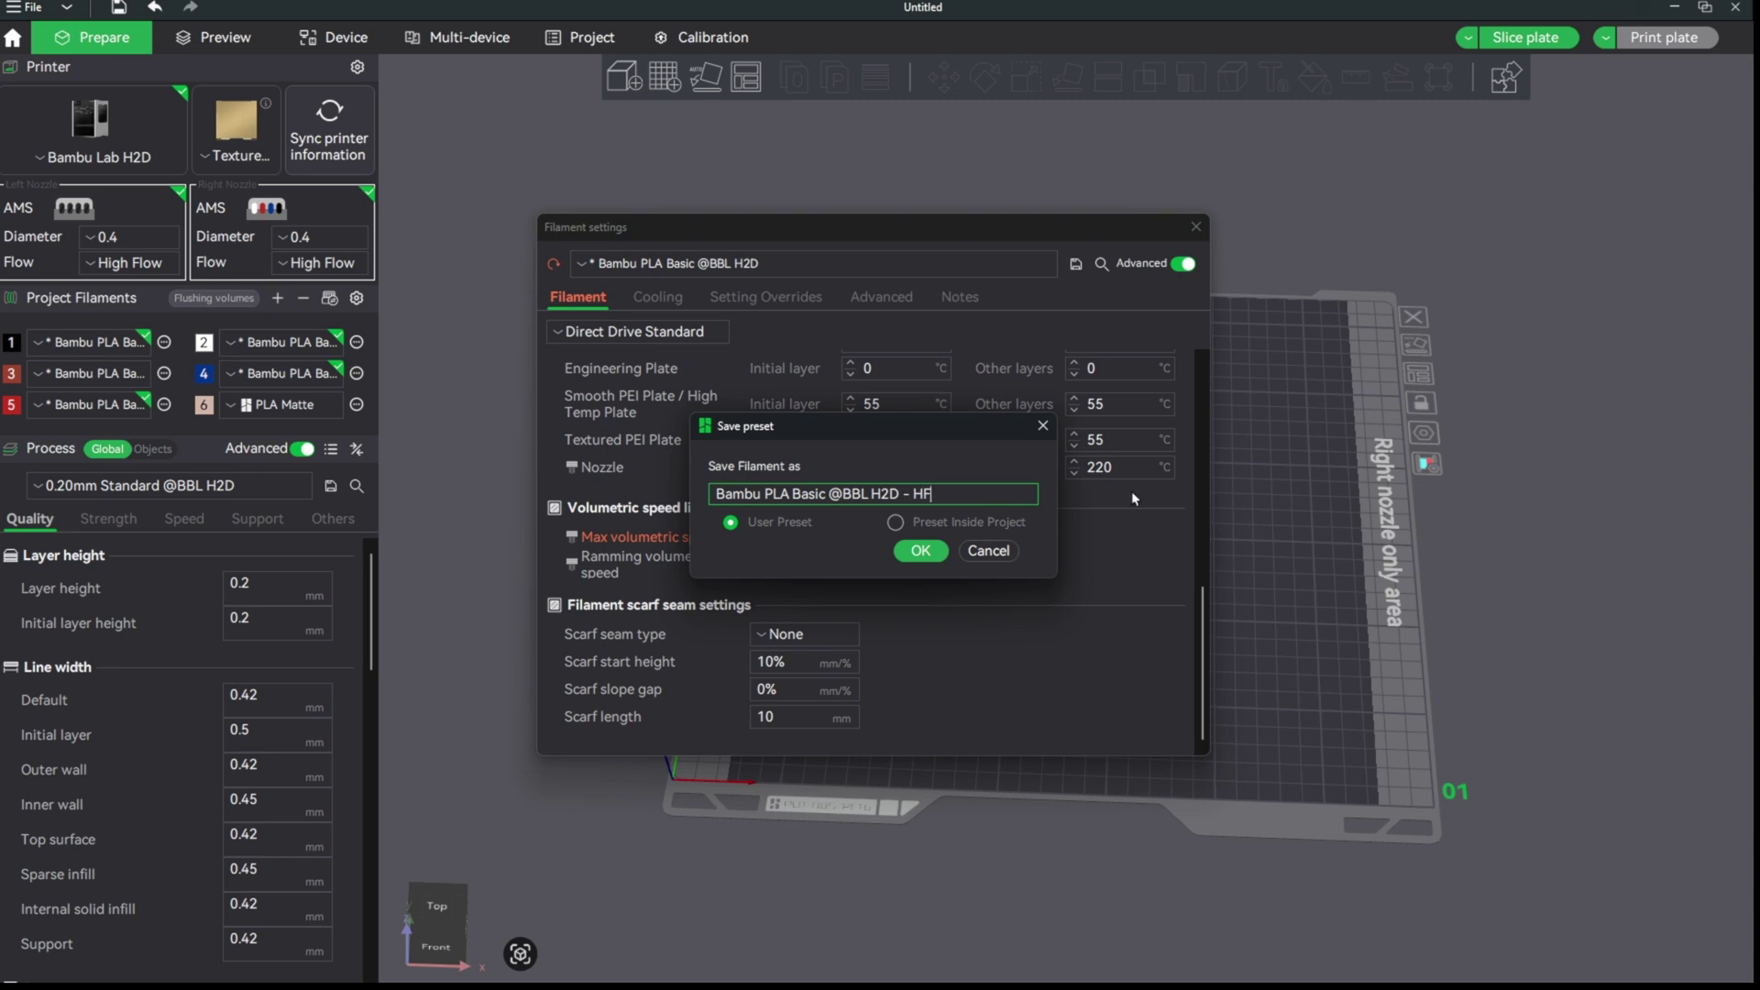
{"action": "left_click", "coordinate": [921, 550]}
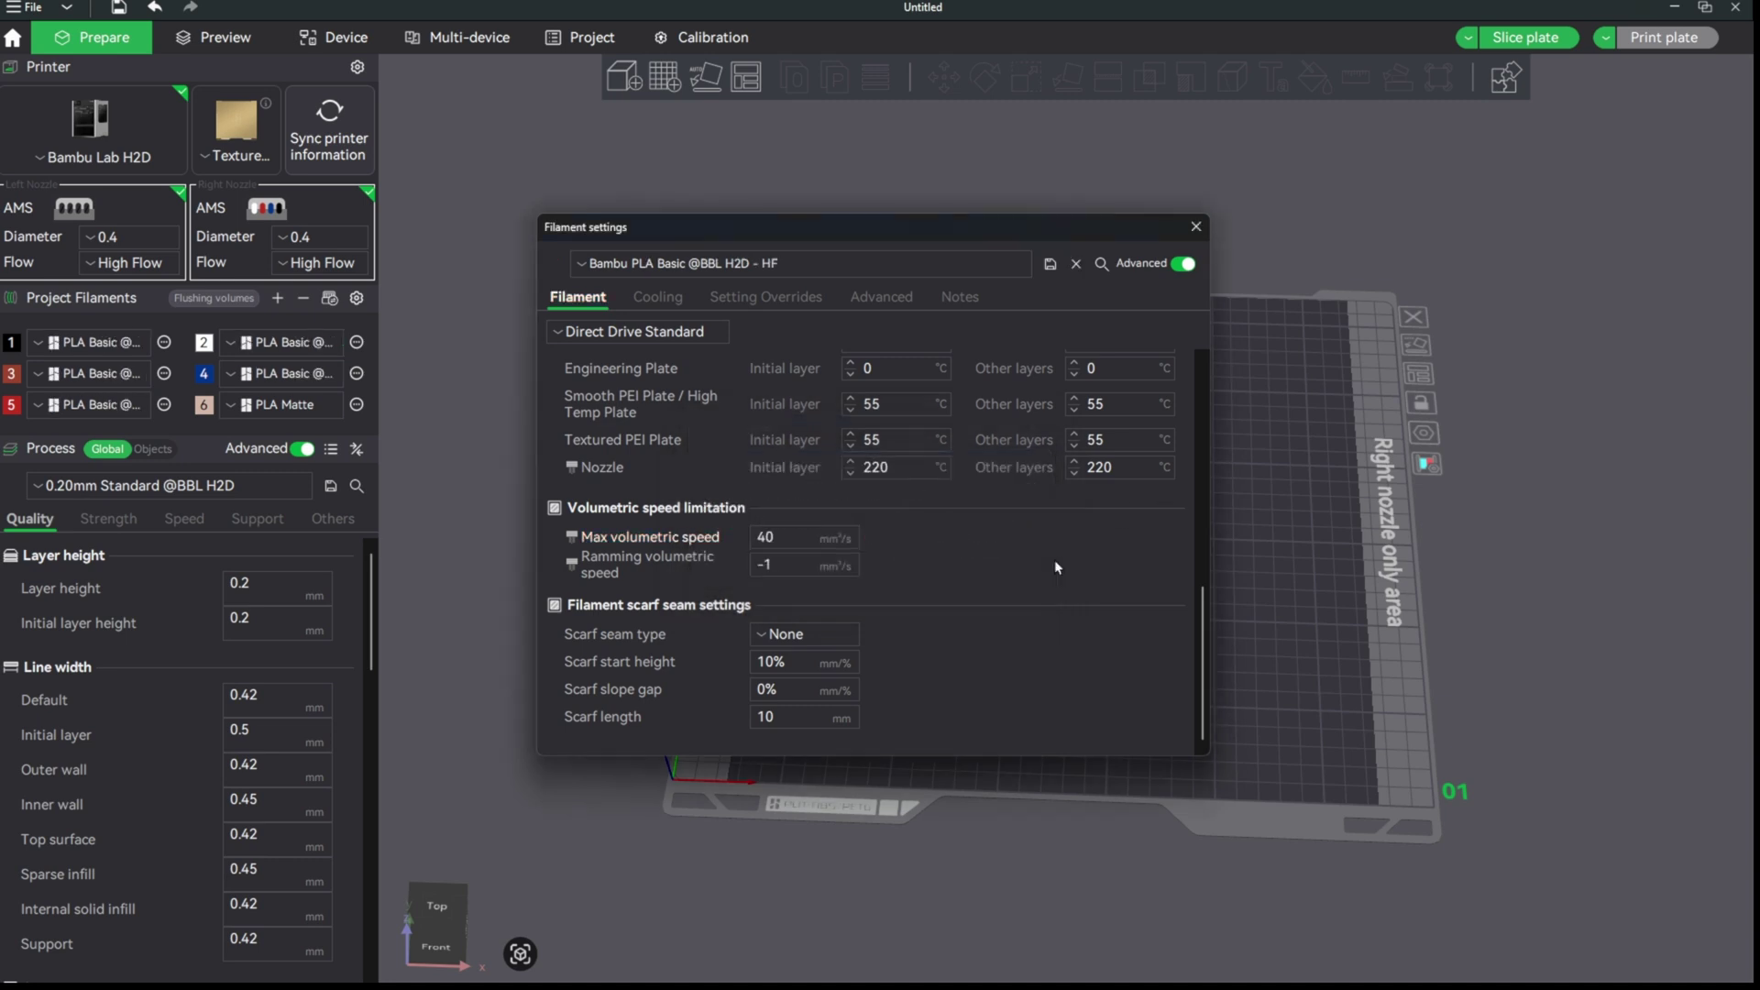
{"action": "left_click", "coordinate": [1196, 229]}
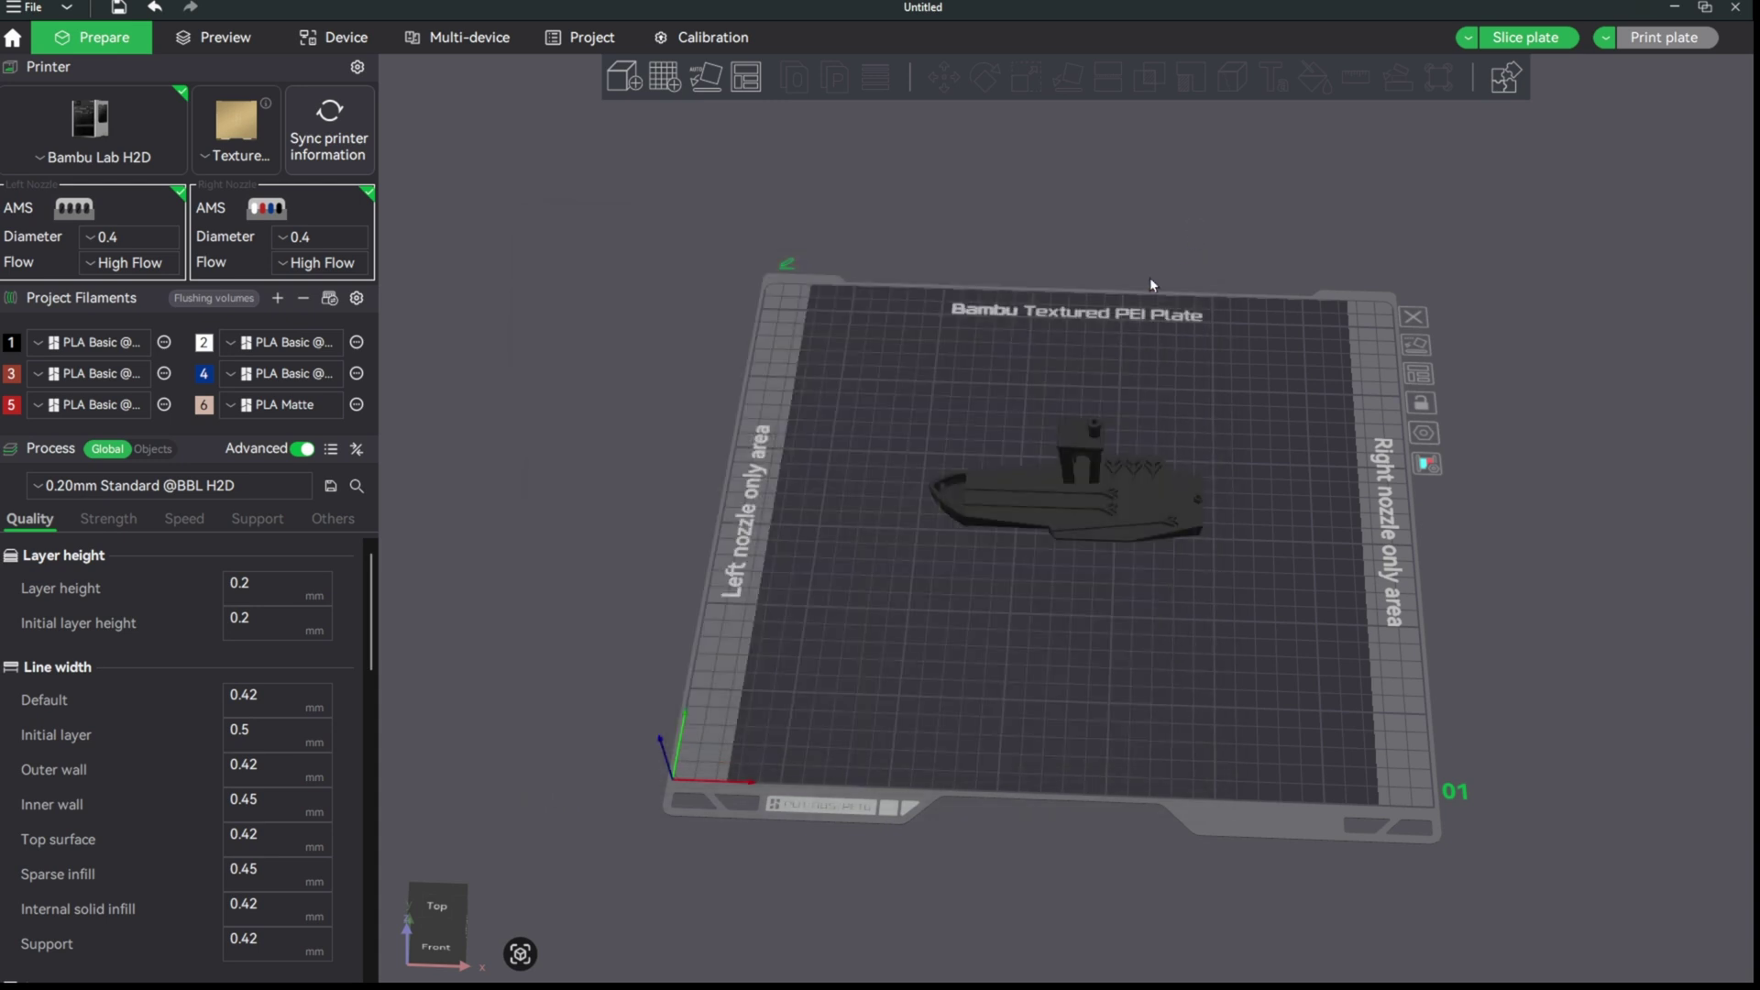
- Check the max volumetric speed of the blue filament 4 and the preset assigned to filament 1
{"action": "right_click", "coordinate": [354, 369]}
{"action": "left_click", "coordinate": [403, 374]}
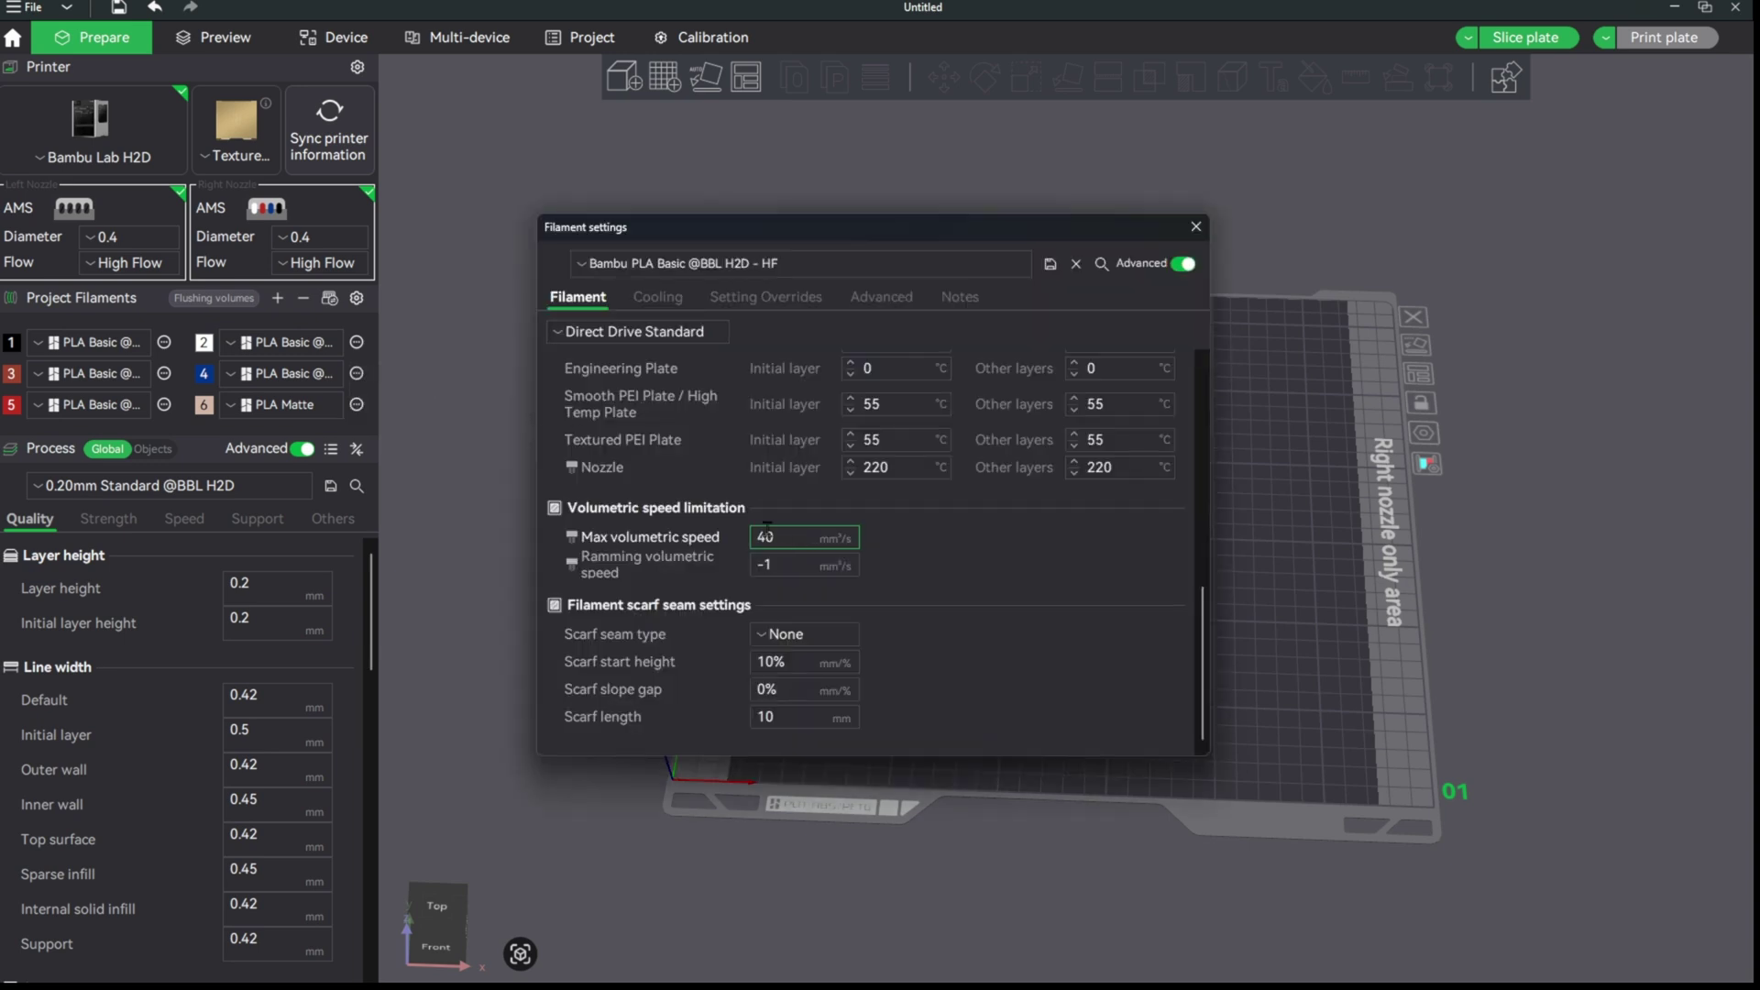
{"action": "left_click", "coordinate": [1196, 227]}
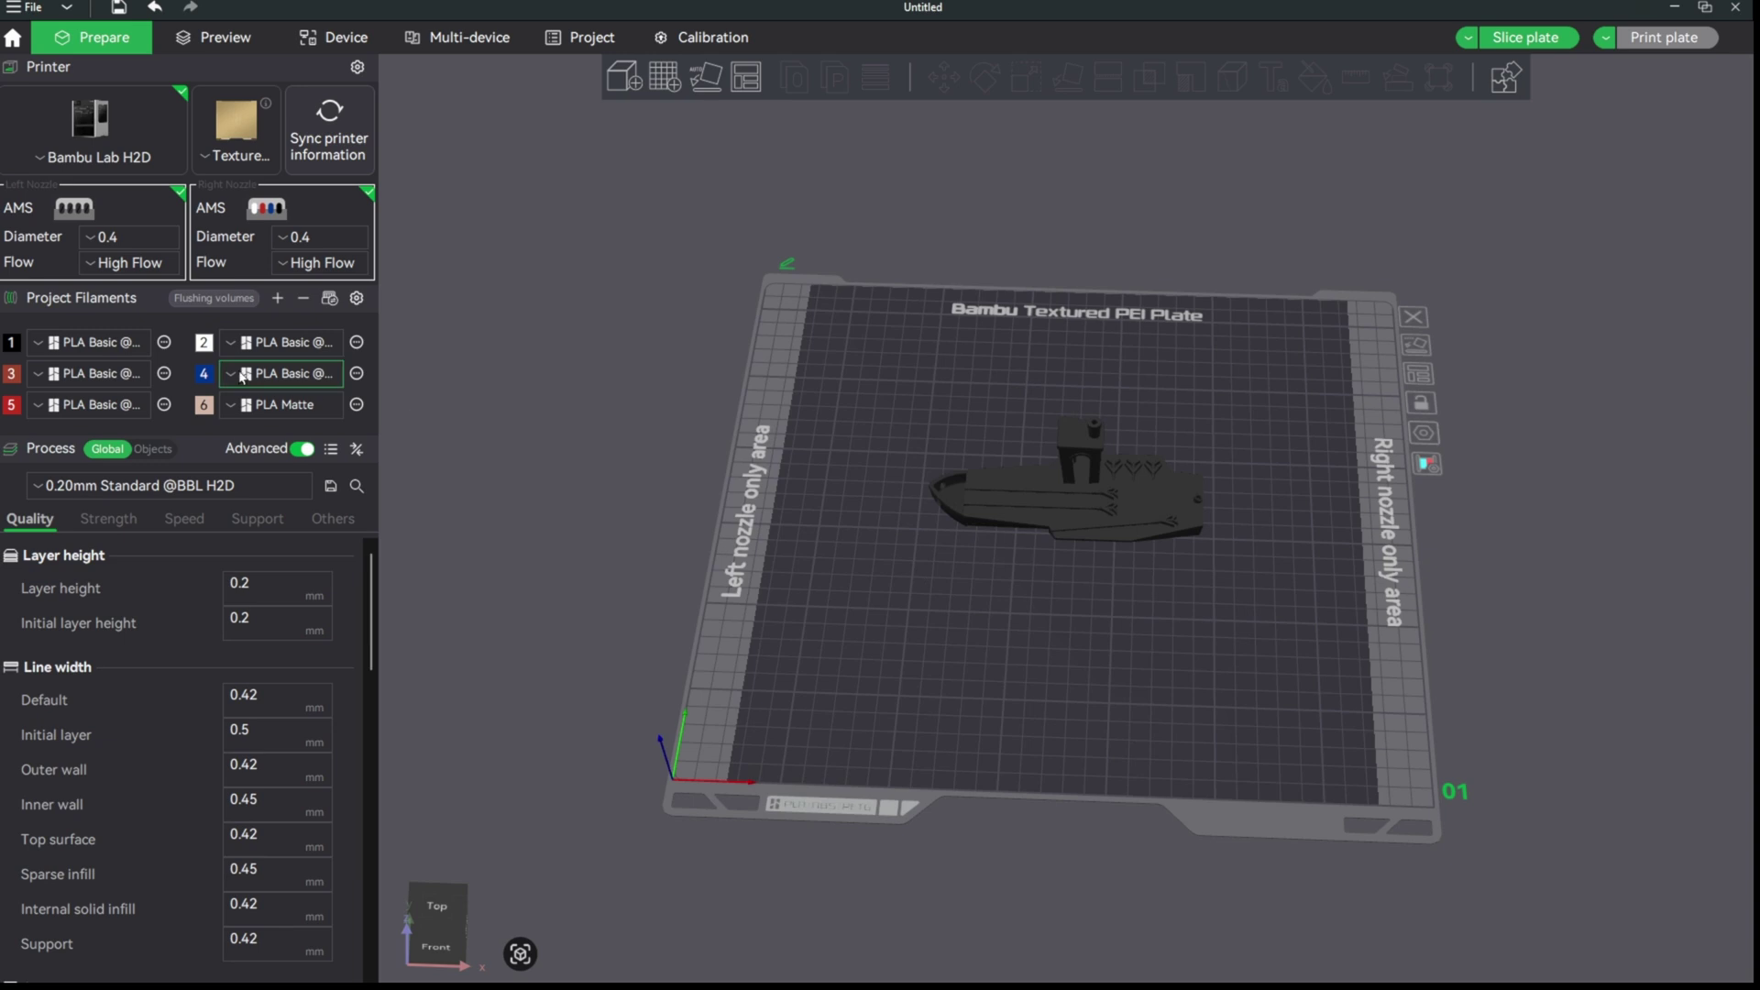
{"action": "left_click", "coordinate": [92, 342]}
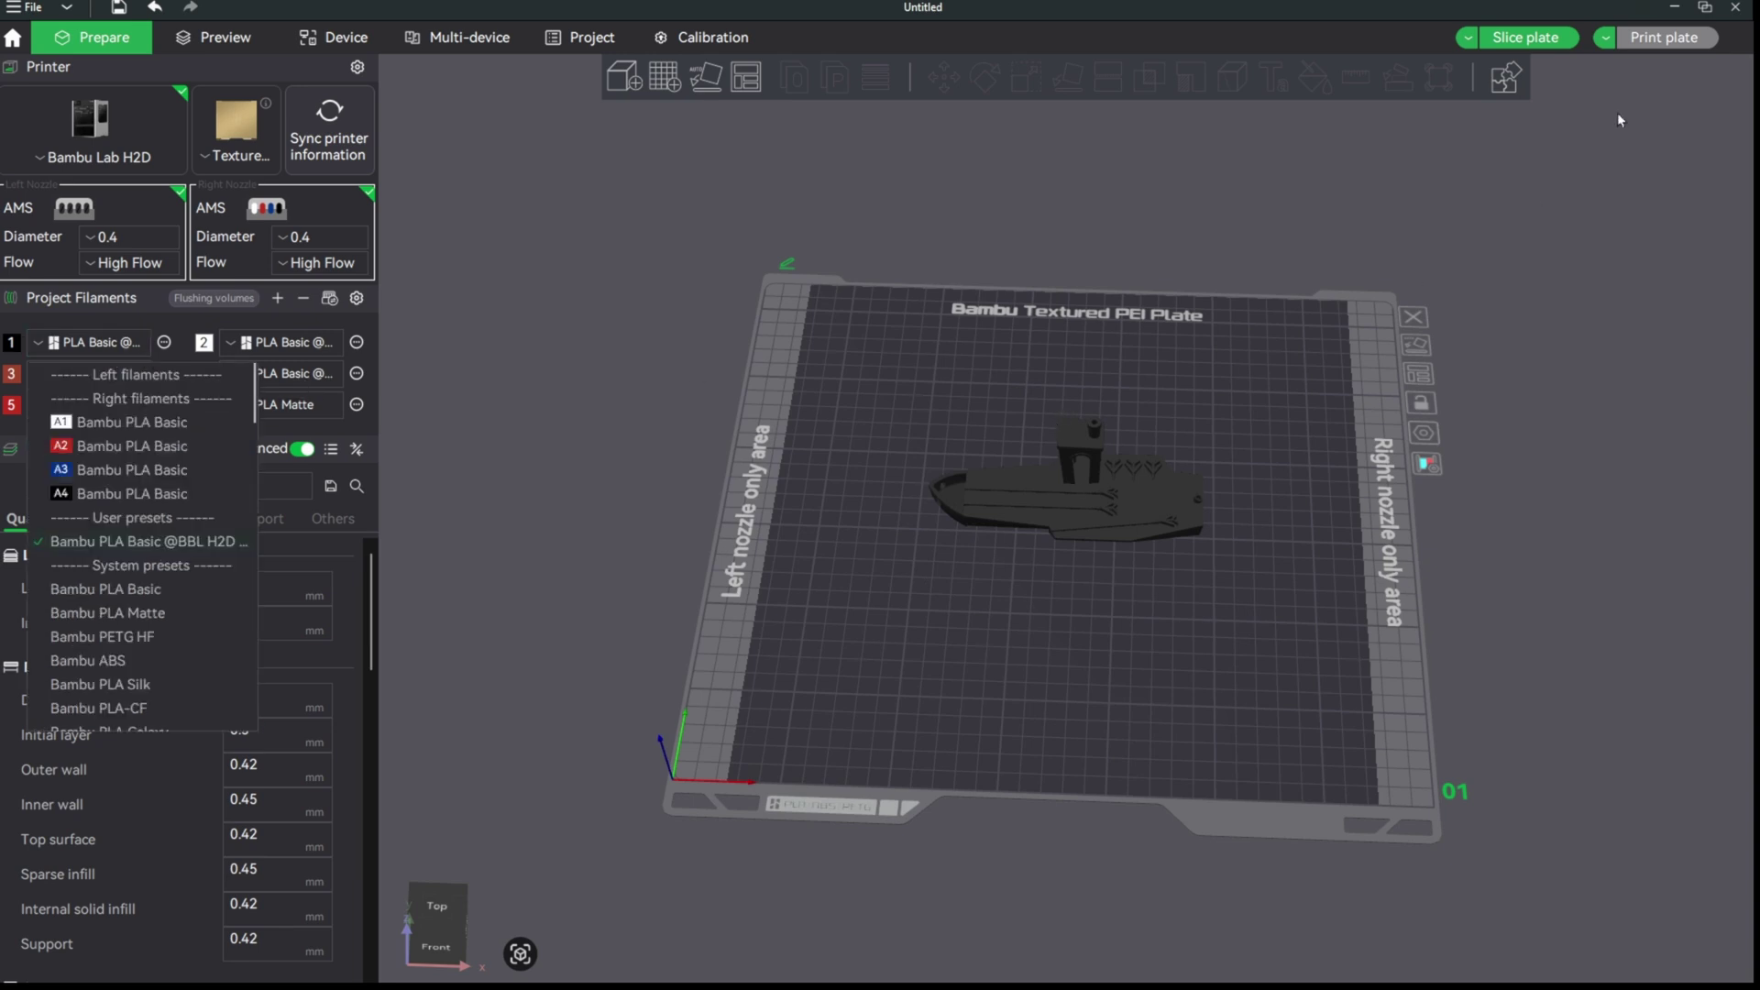
- Slice the plate with the high flow filament preset and open its print job
{"action": "left_click", "coordinate": [1526, 37]}
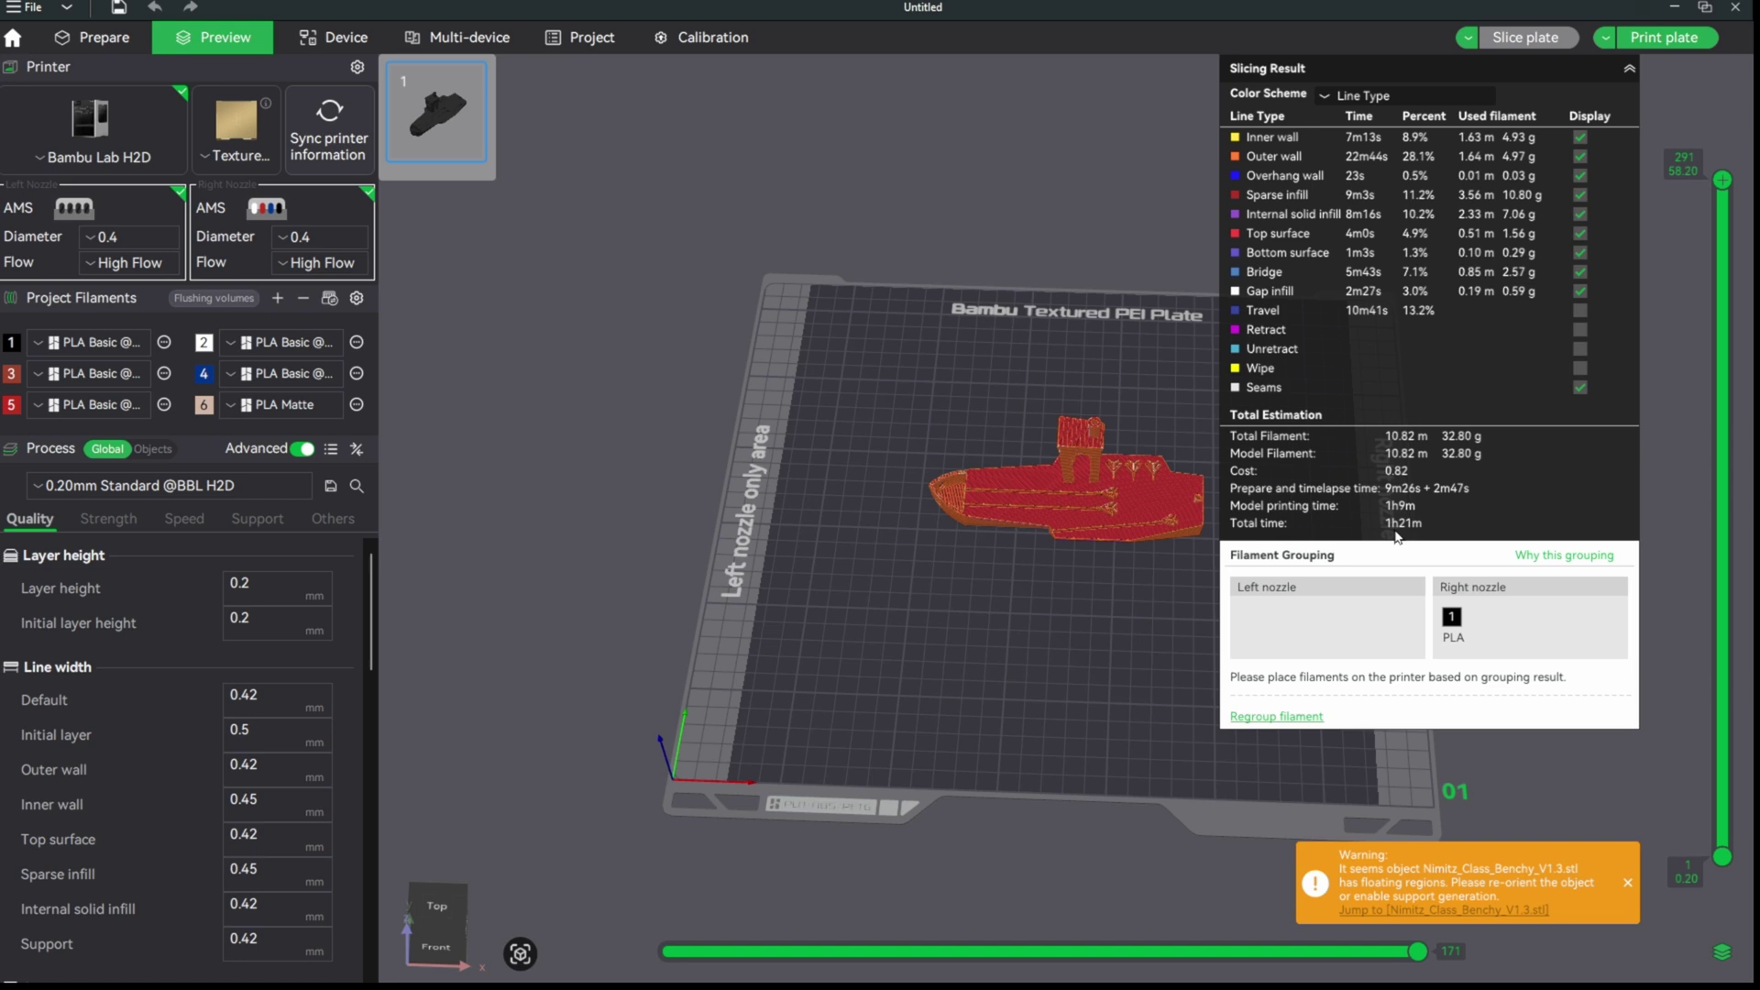
{"action": "left_click", "coordinate": [1637, 37]}
- Set the max volumetric speed of filament 1 to 65 mm³/s and save it over the existing HF preset
{"action": "left_click", "coordinate": [109, 42]}
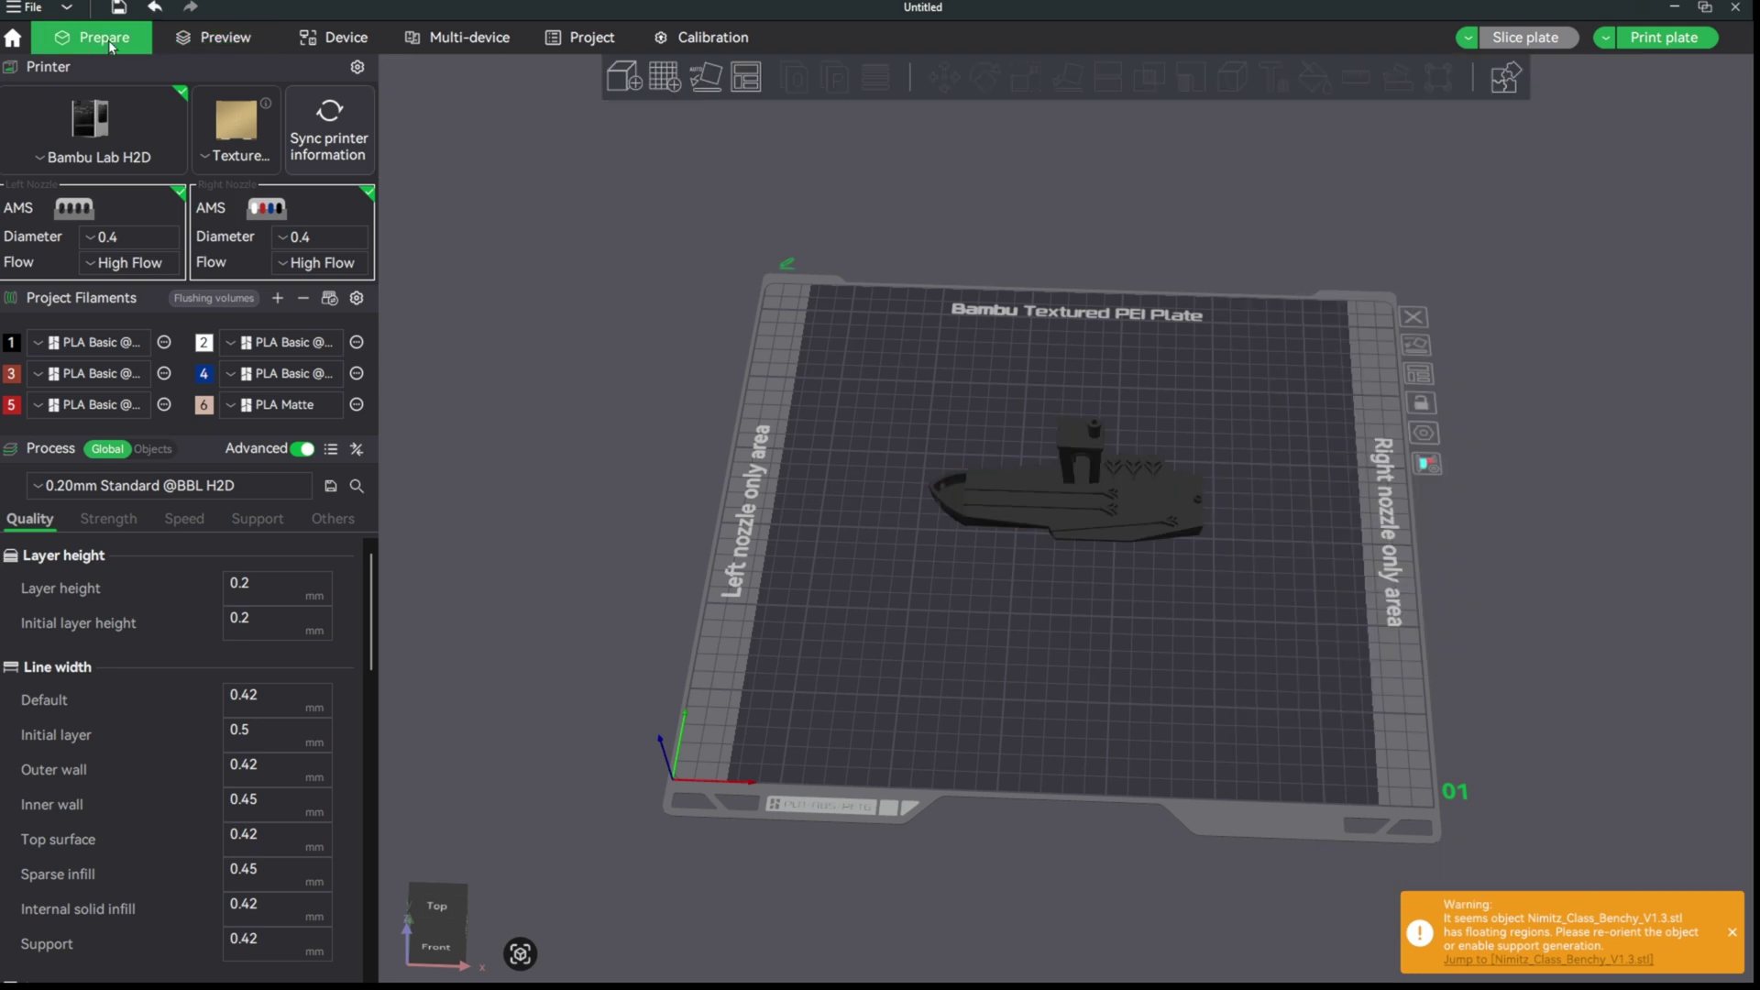
{"action": "left_click", "coordinate": [165, 342]}
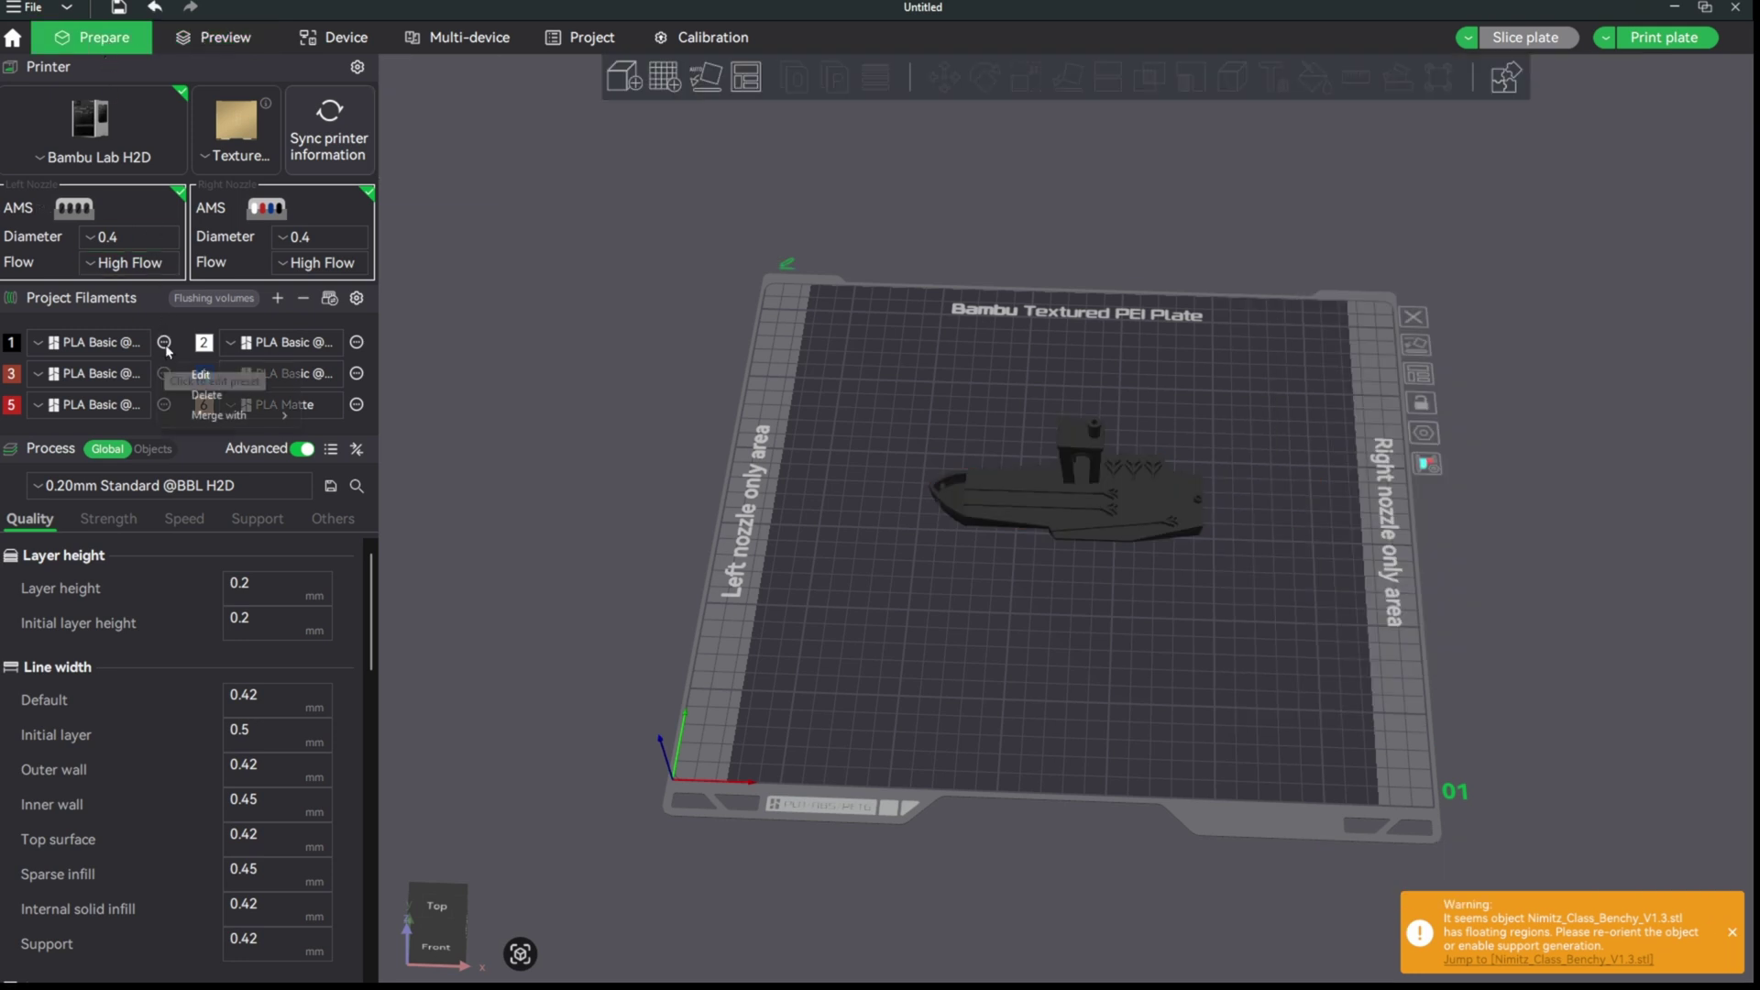
{"action": "left_click", "coordinate": [204, 374]}
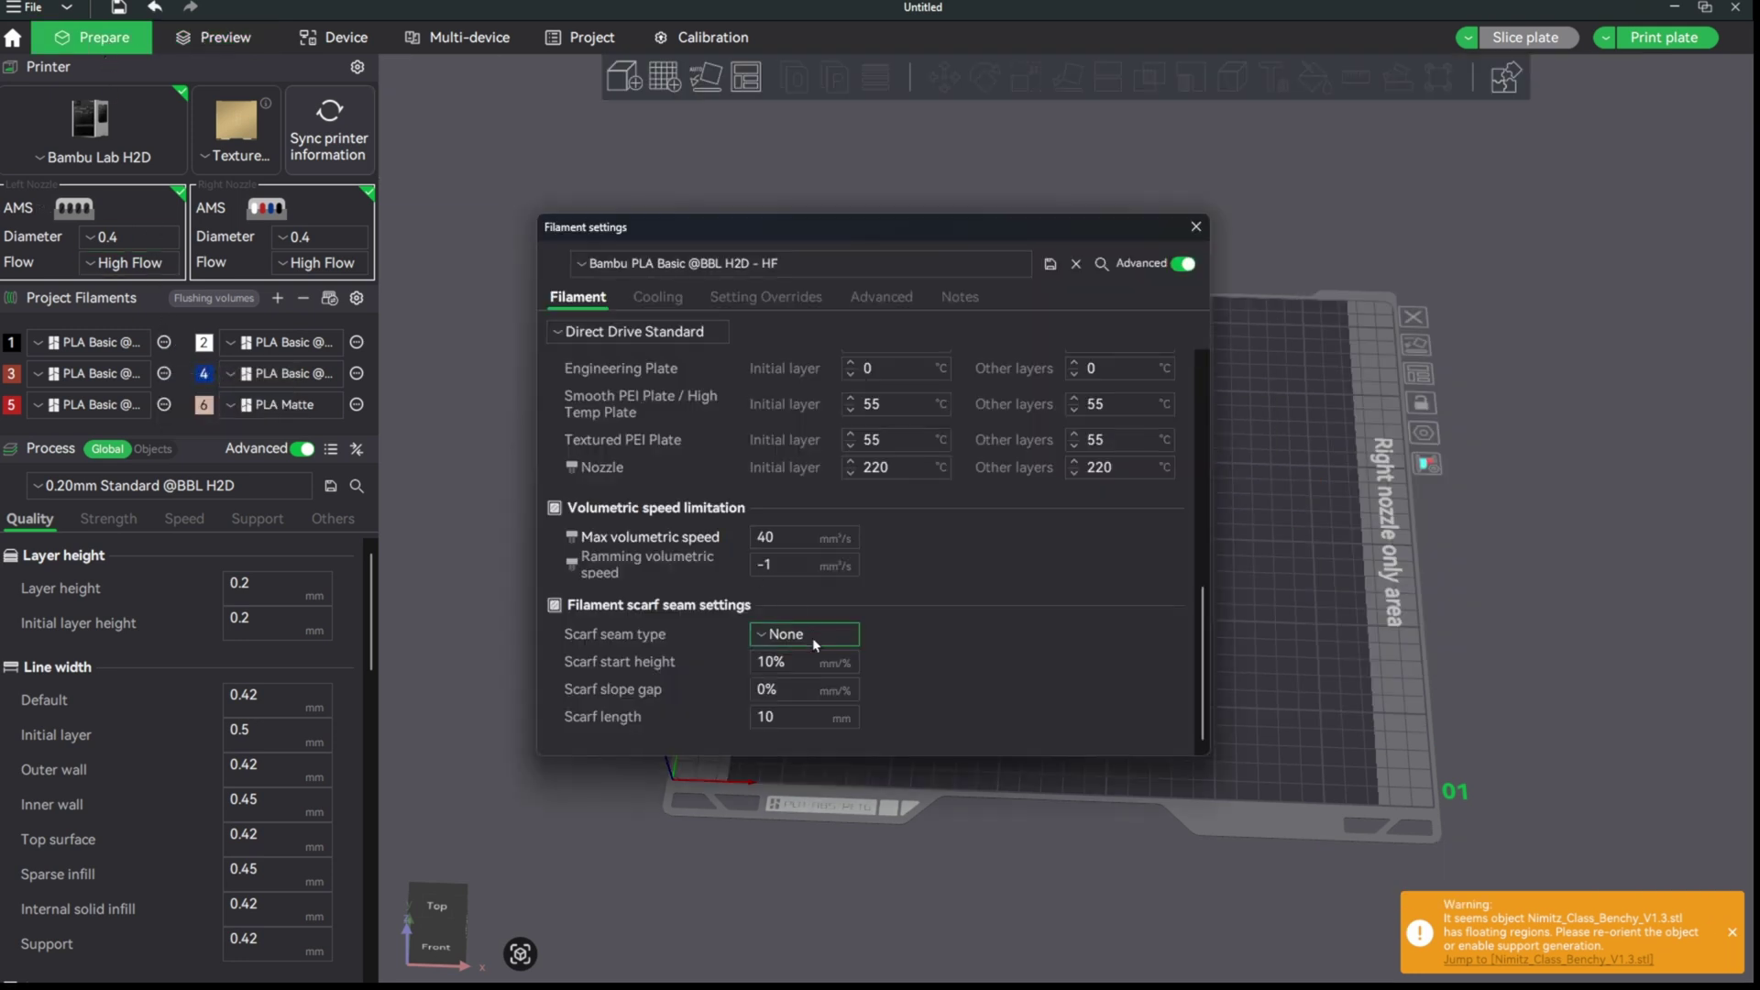
{"action": "left_click_drag", "start_coordinate": [794, 540], "coordinate": [752, 544]}
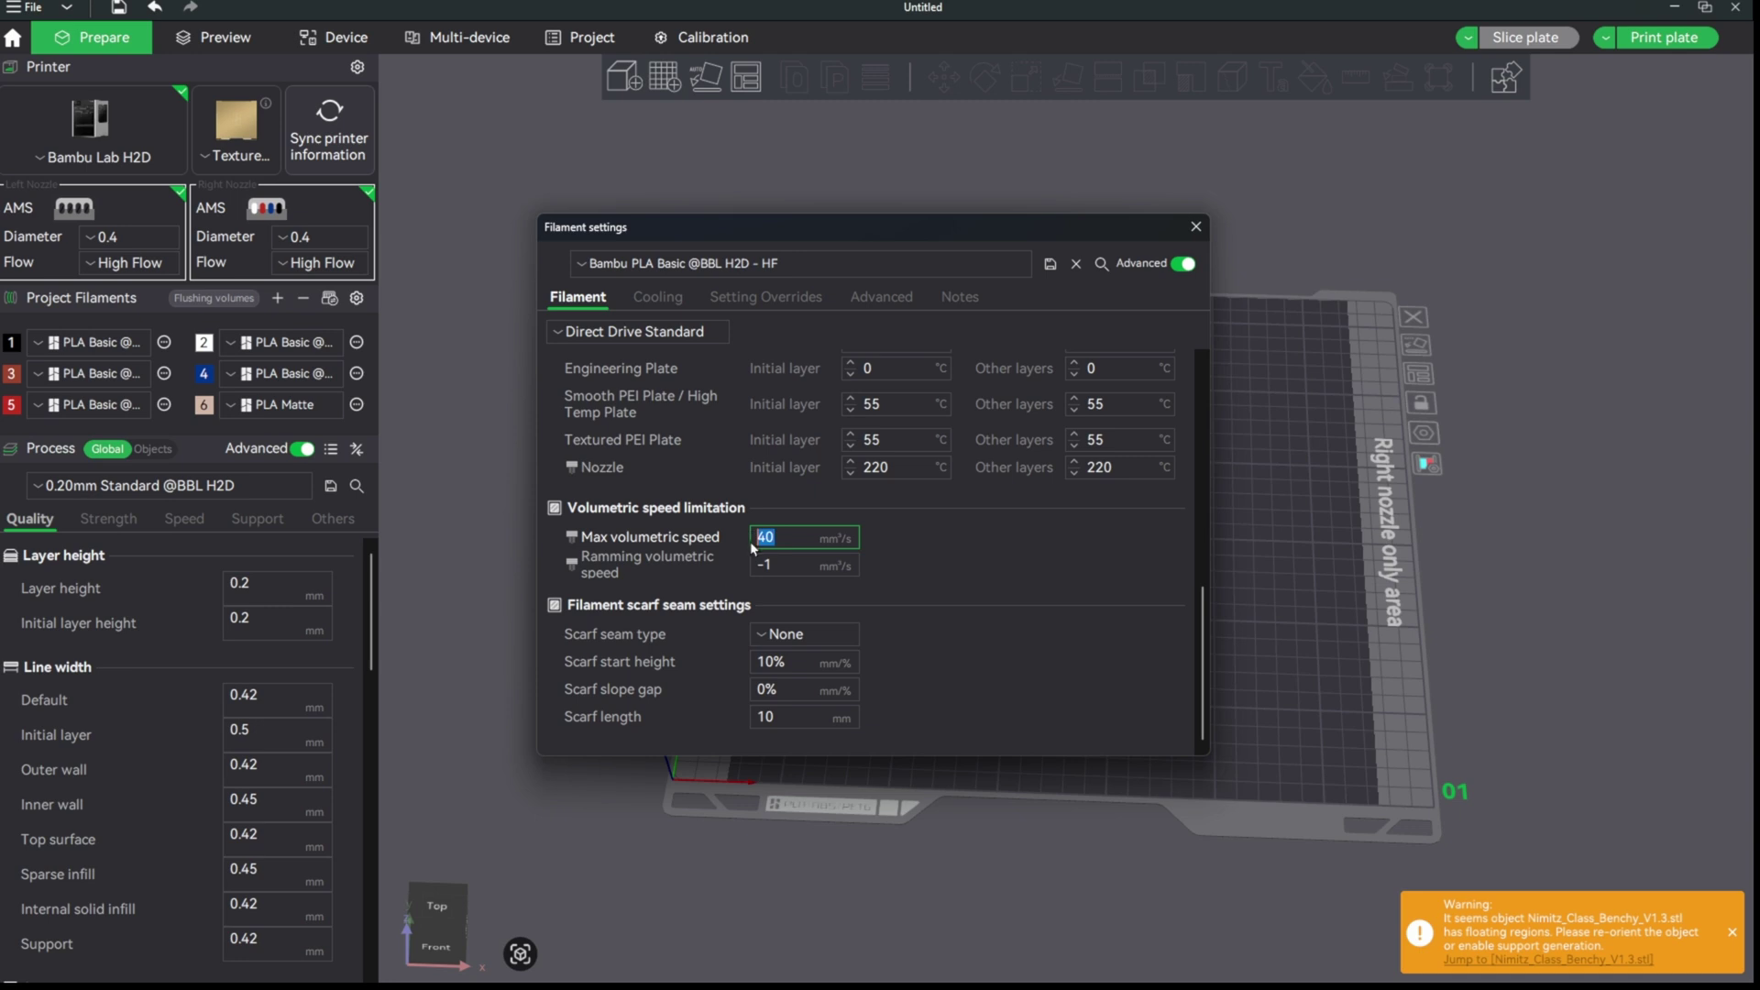
{"action": "type", "text": "65"}
{"action": "left_click", "coordinate": [1050, 264]}
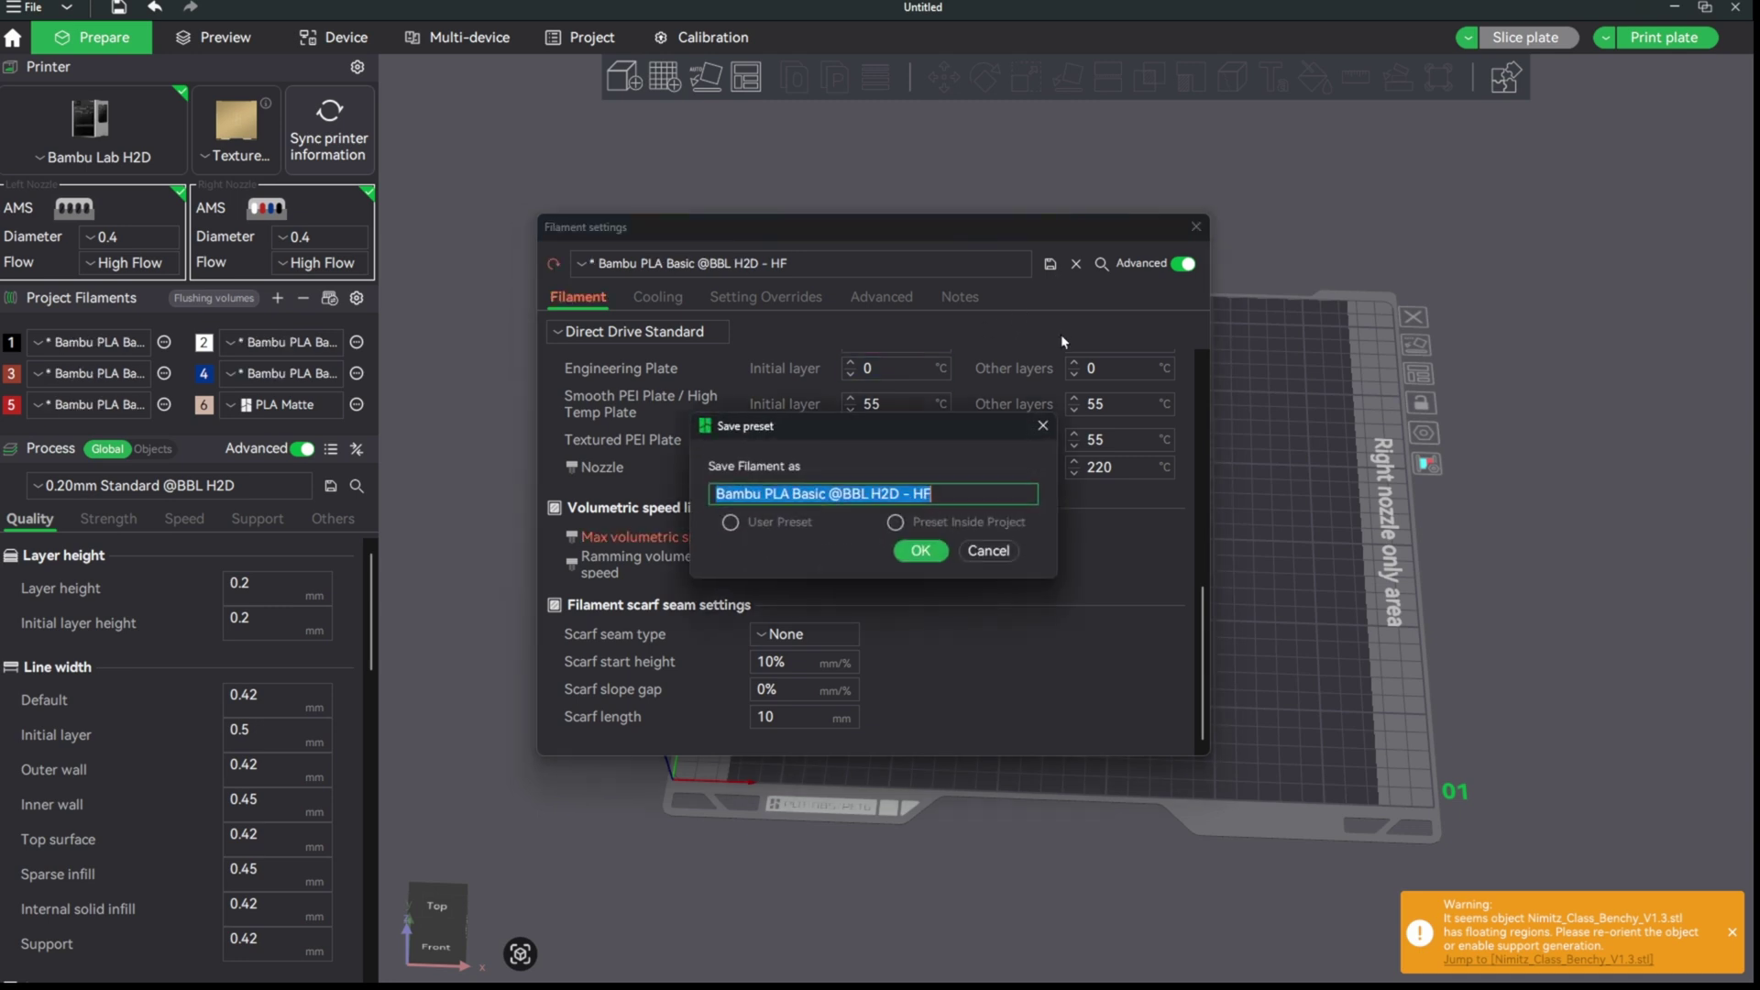
{"action": "left_click", "coordinate": [917, 550]}
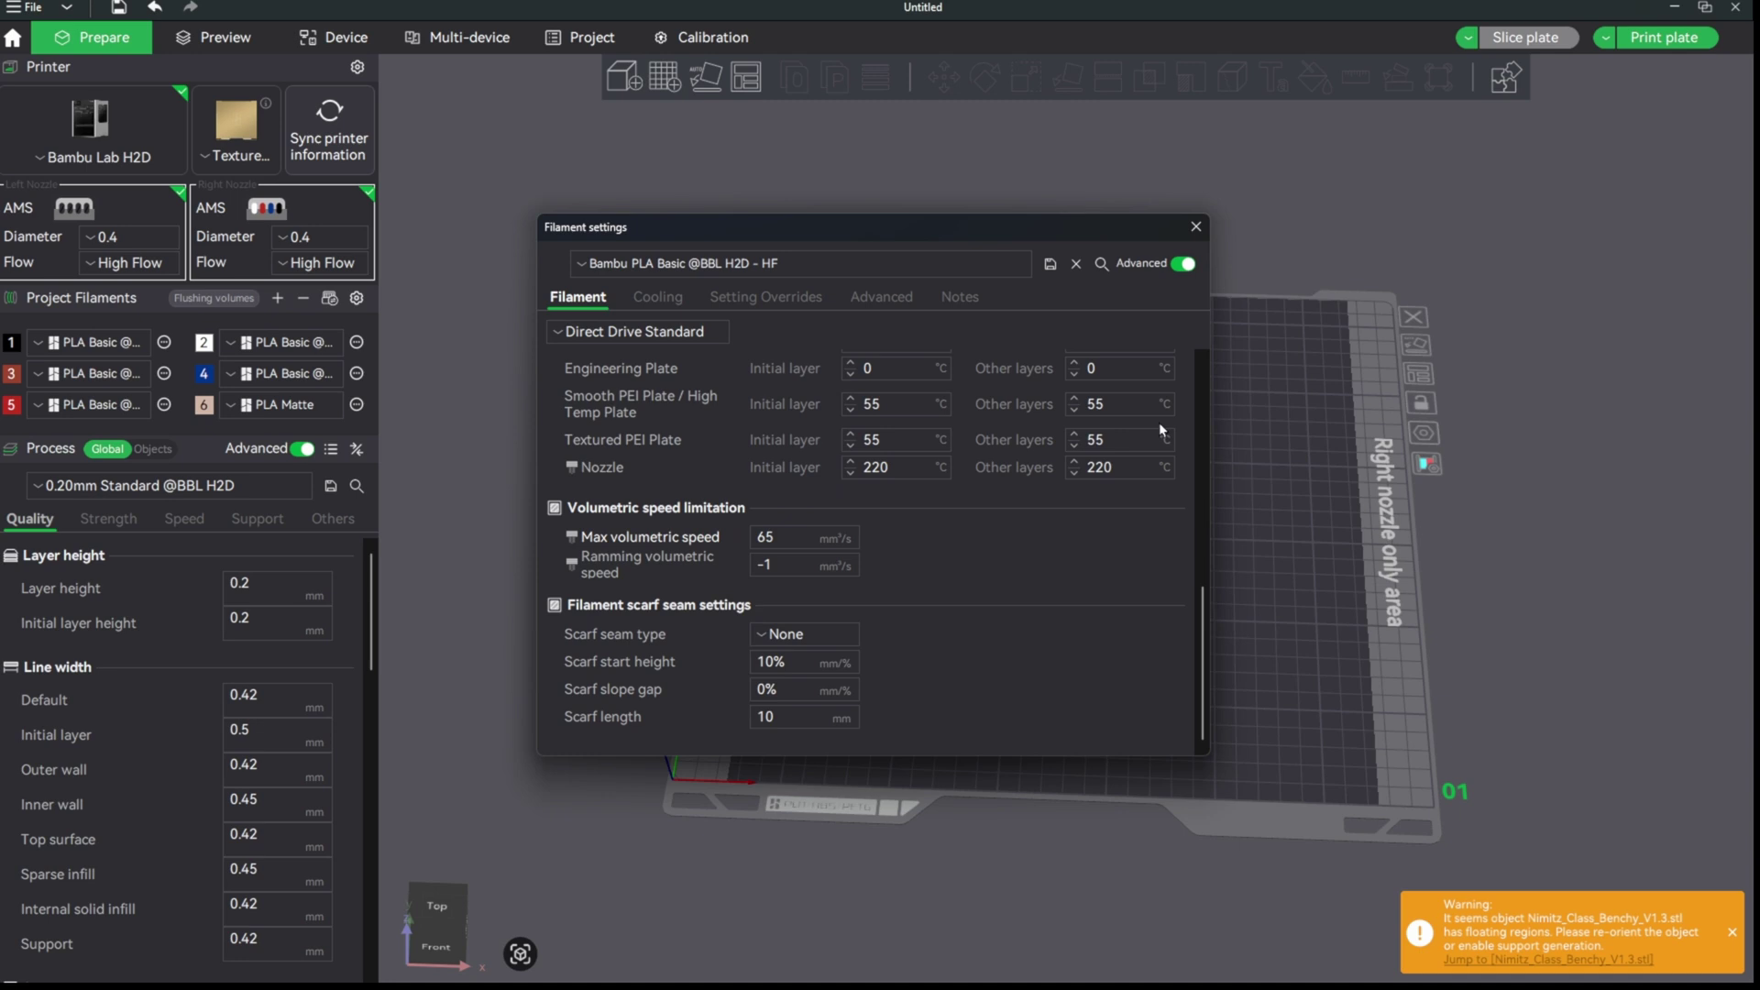
{"action": "left_click", "coordinate": [1195, 227]}
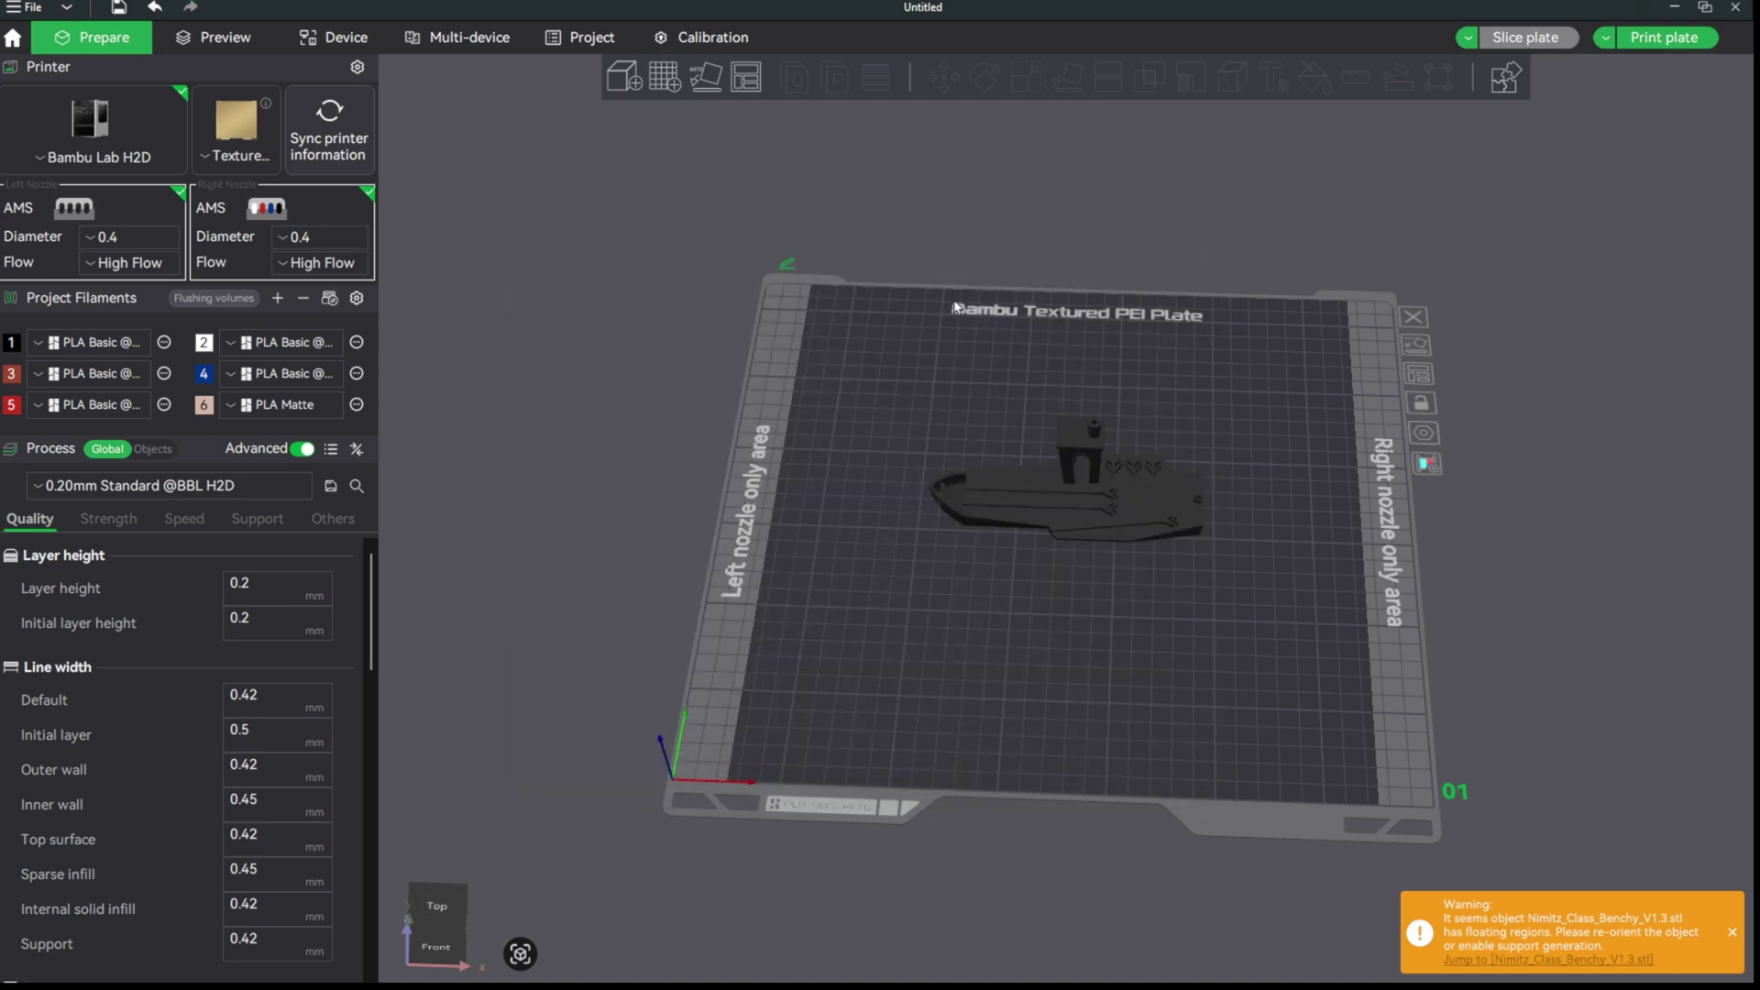
- Select the boat model on the plate and review the slicing preview's print time estimates
{"action": "left_click", "coordinate": [1124, 514]}
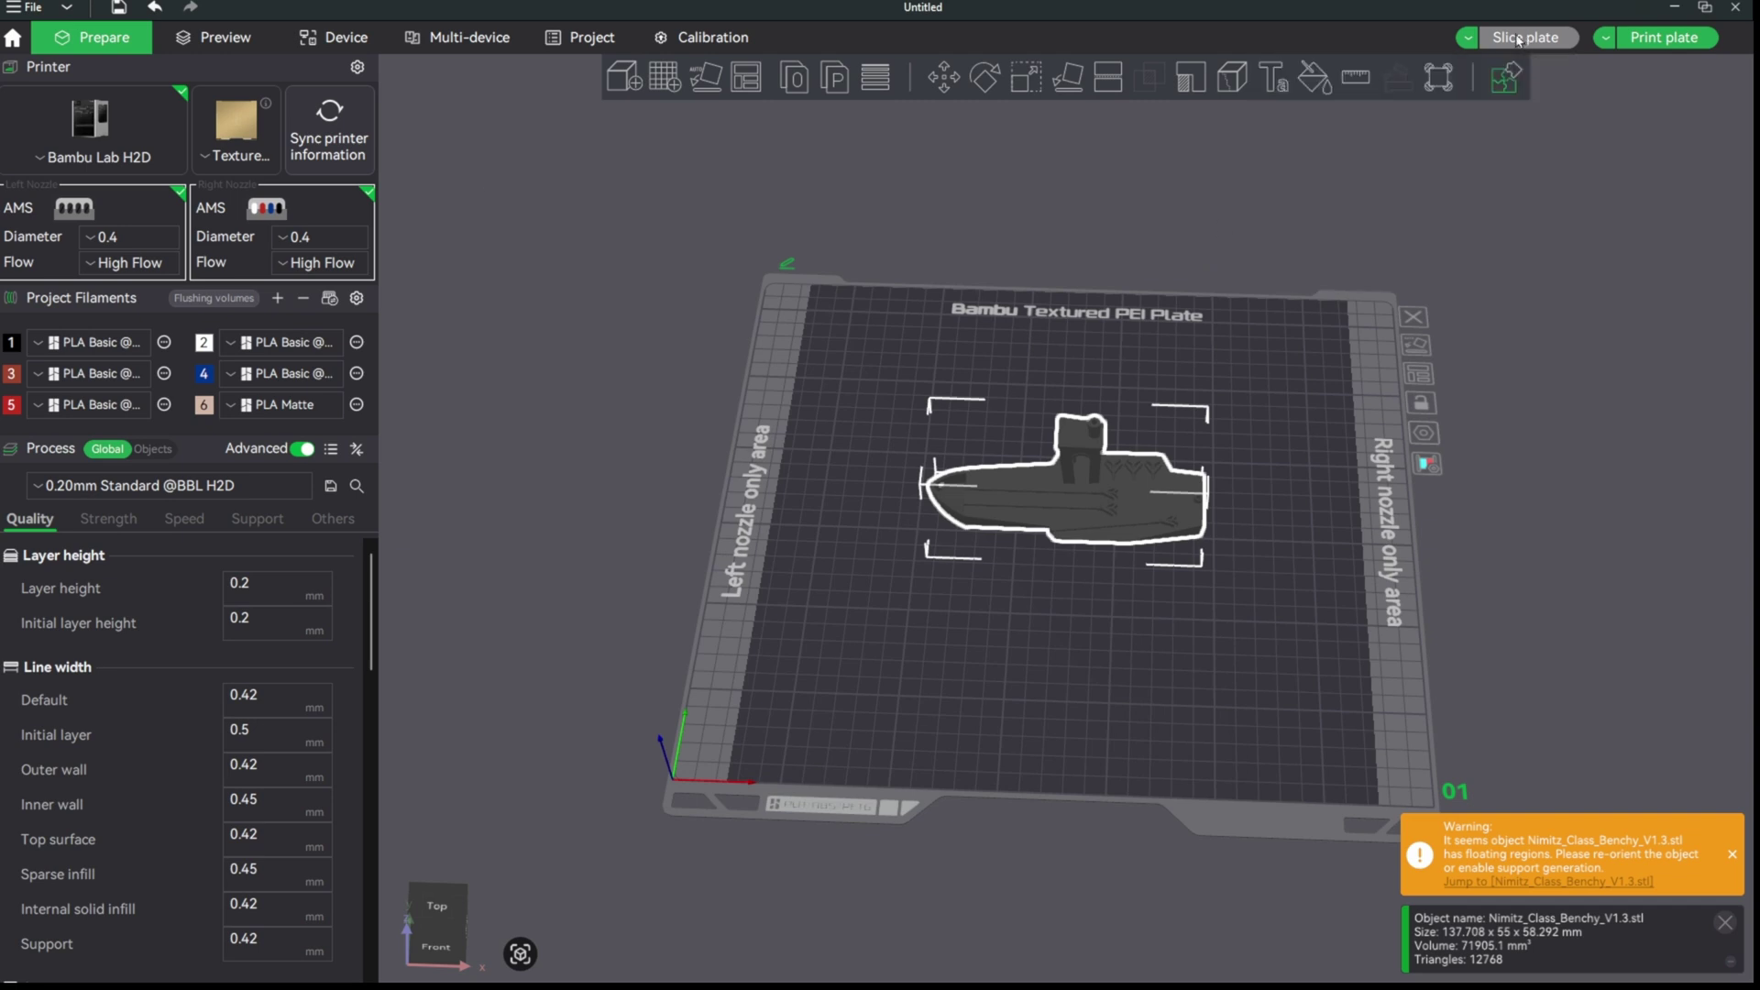
{"action": "left_click", "coordinate": [234, 43]}
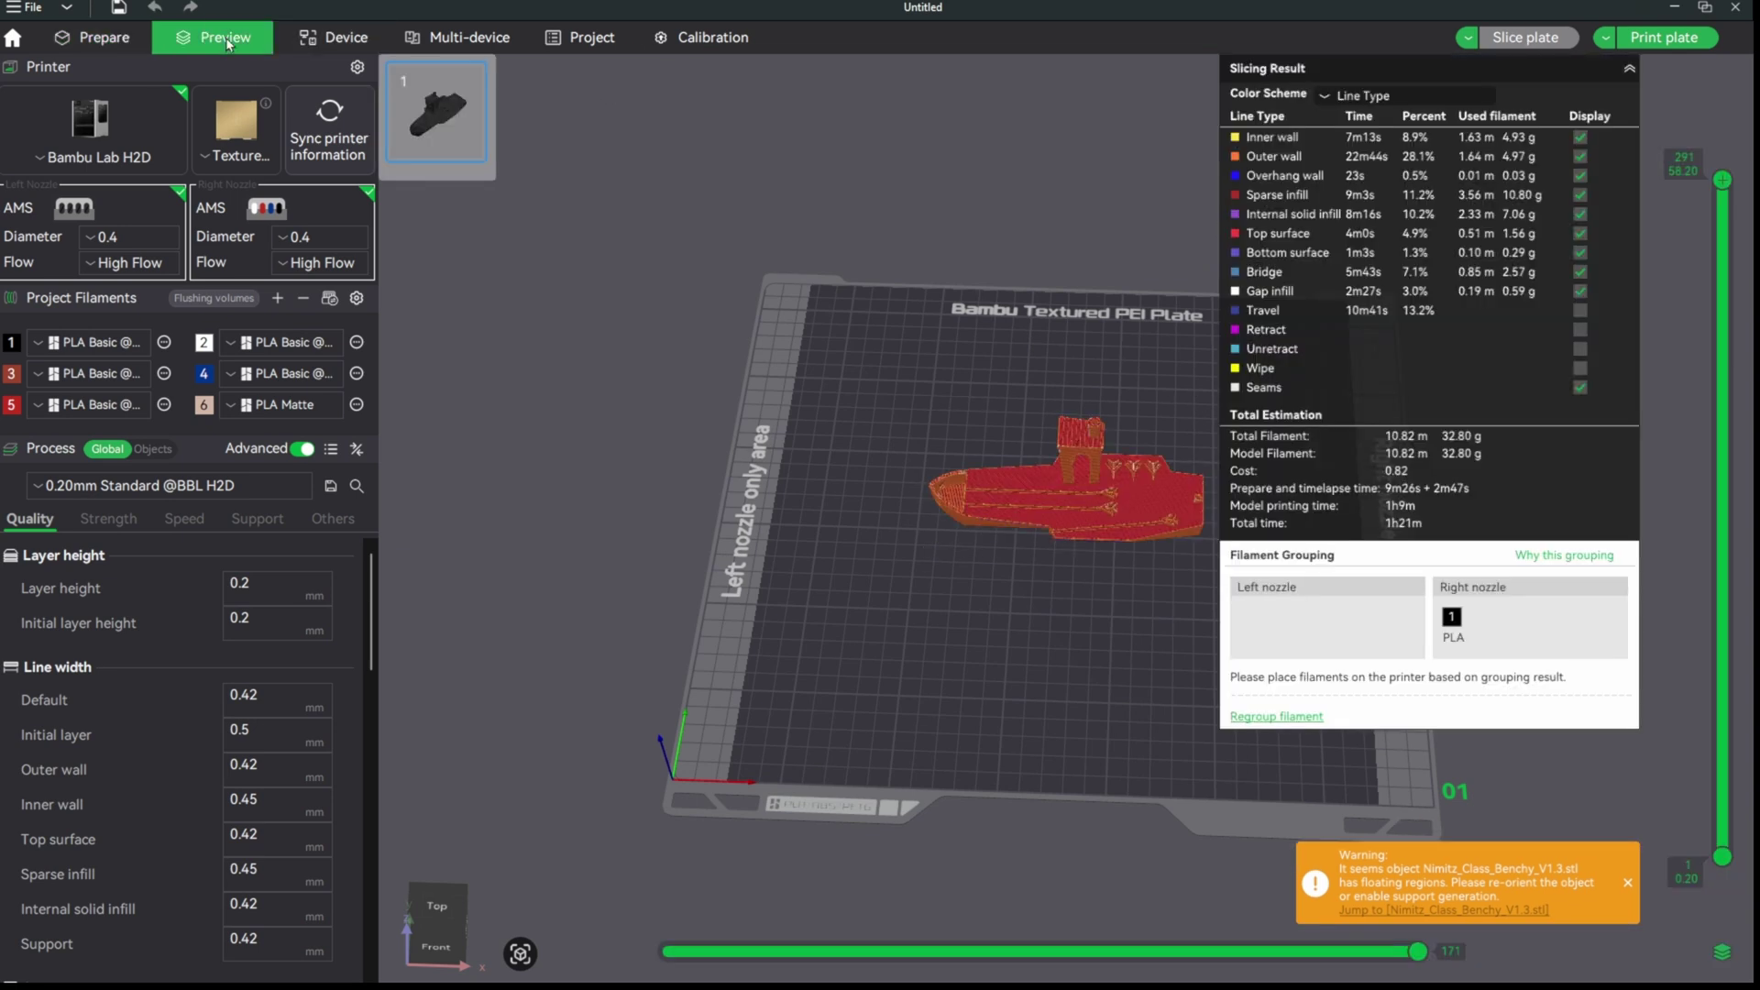
- Check the max volumetric speed in the filament settings of filament 1 and close them
{"action": "left_click", "coordinate": [95, 42]}
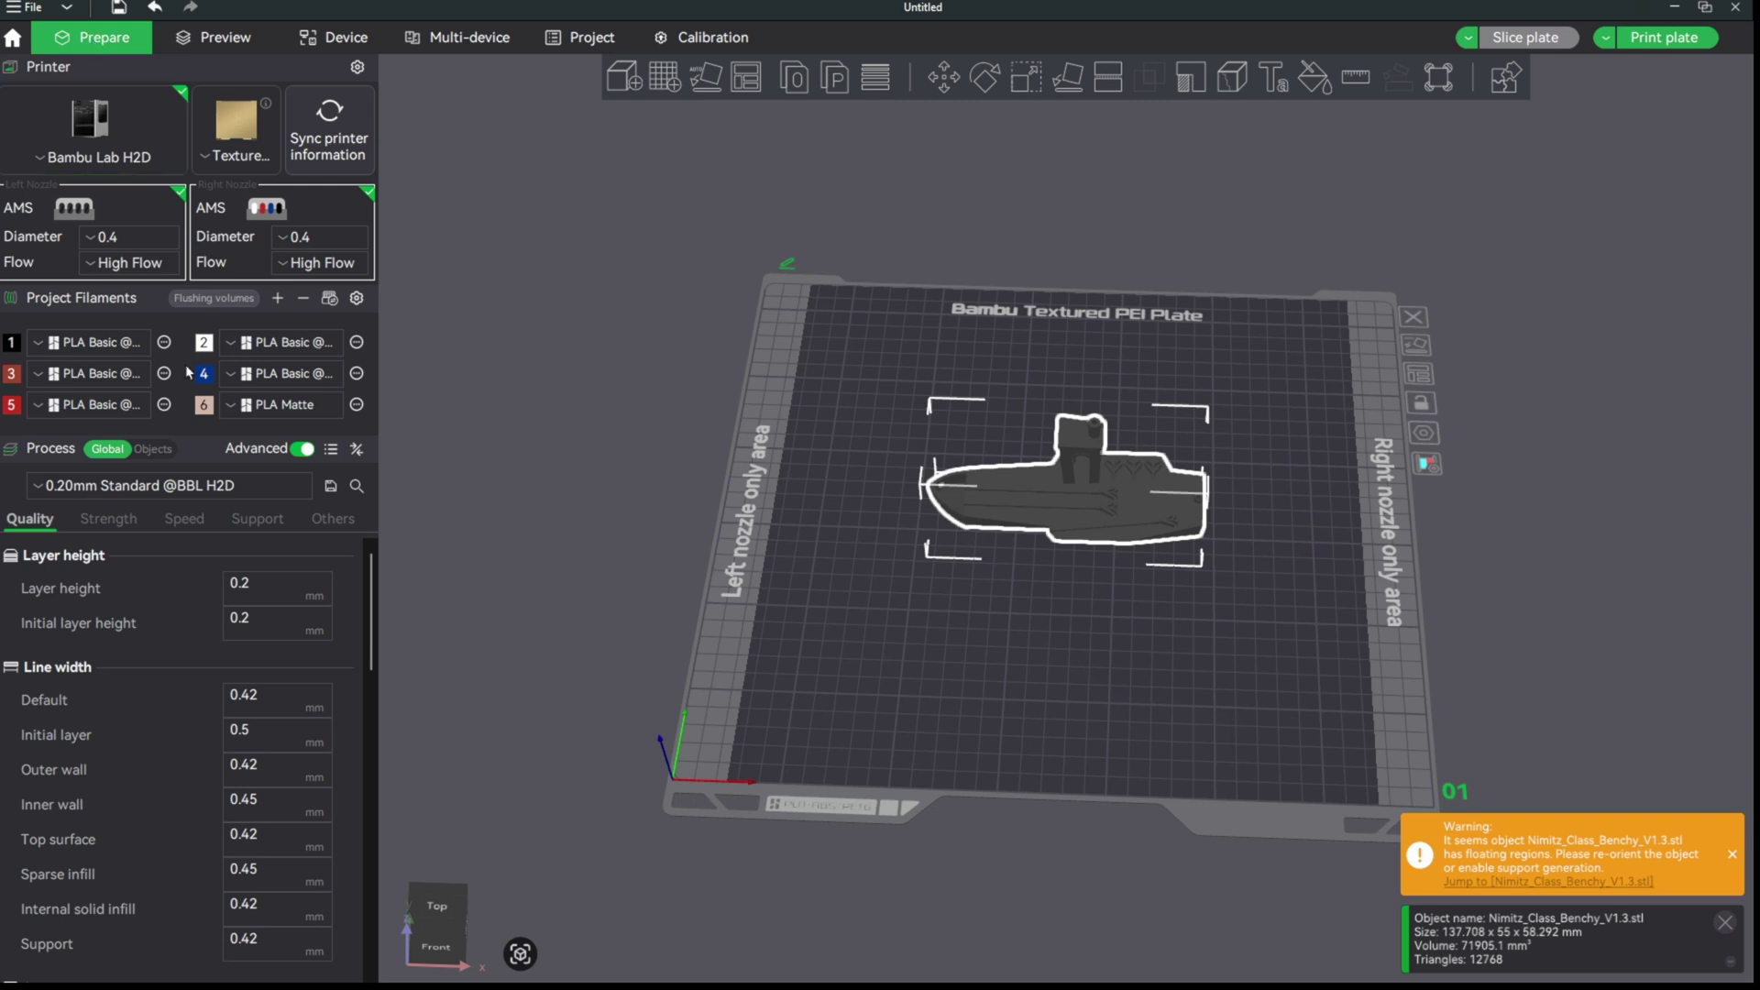
{"action": "left_click", "coordinate": [165, 342]}
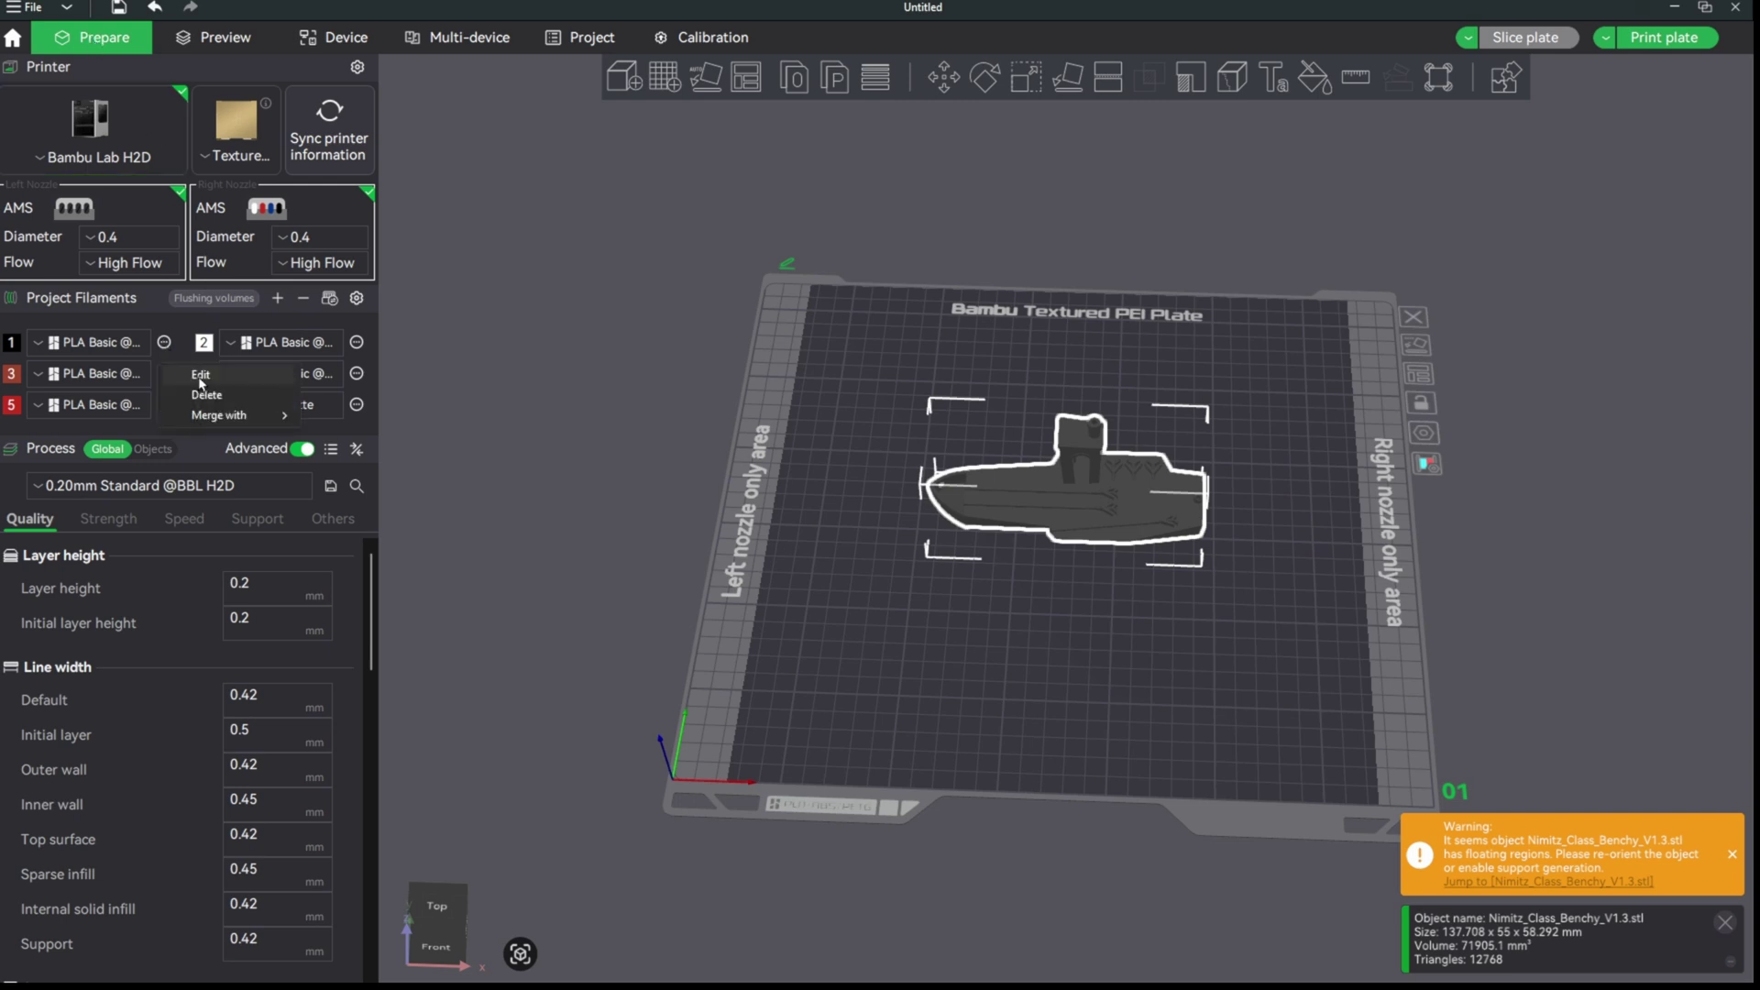
{"action": "left_click", "coordinate": [204, 375]}
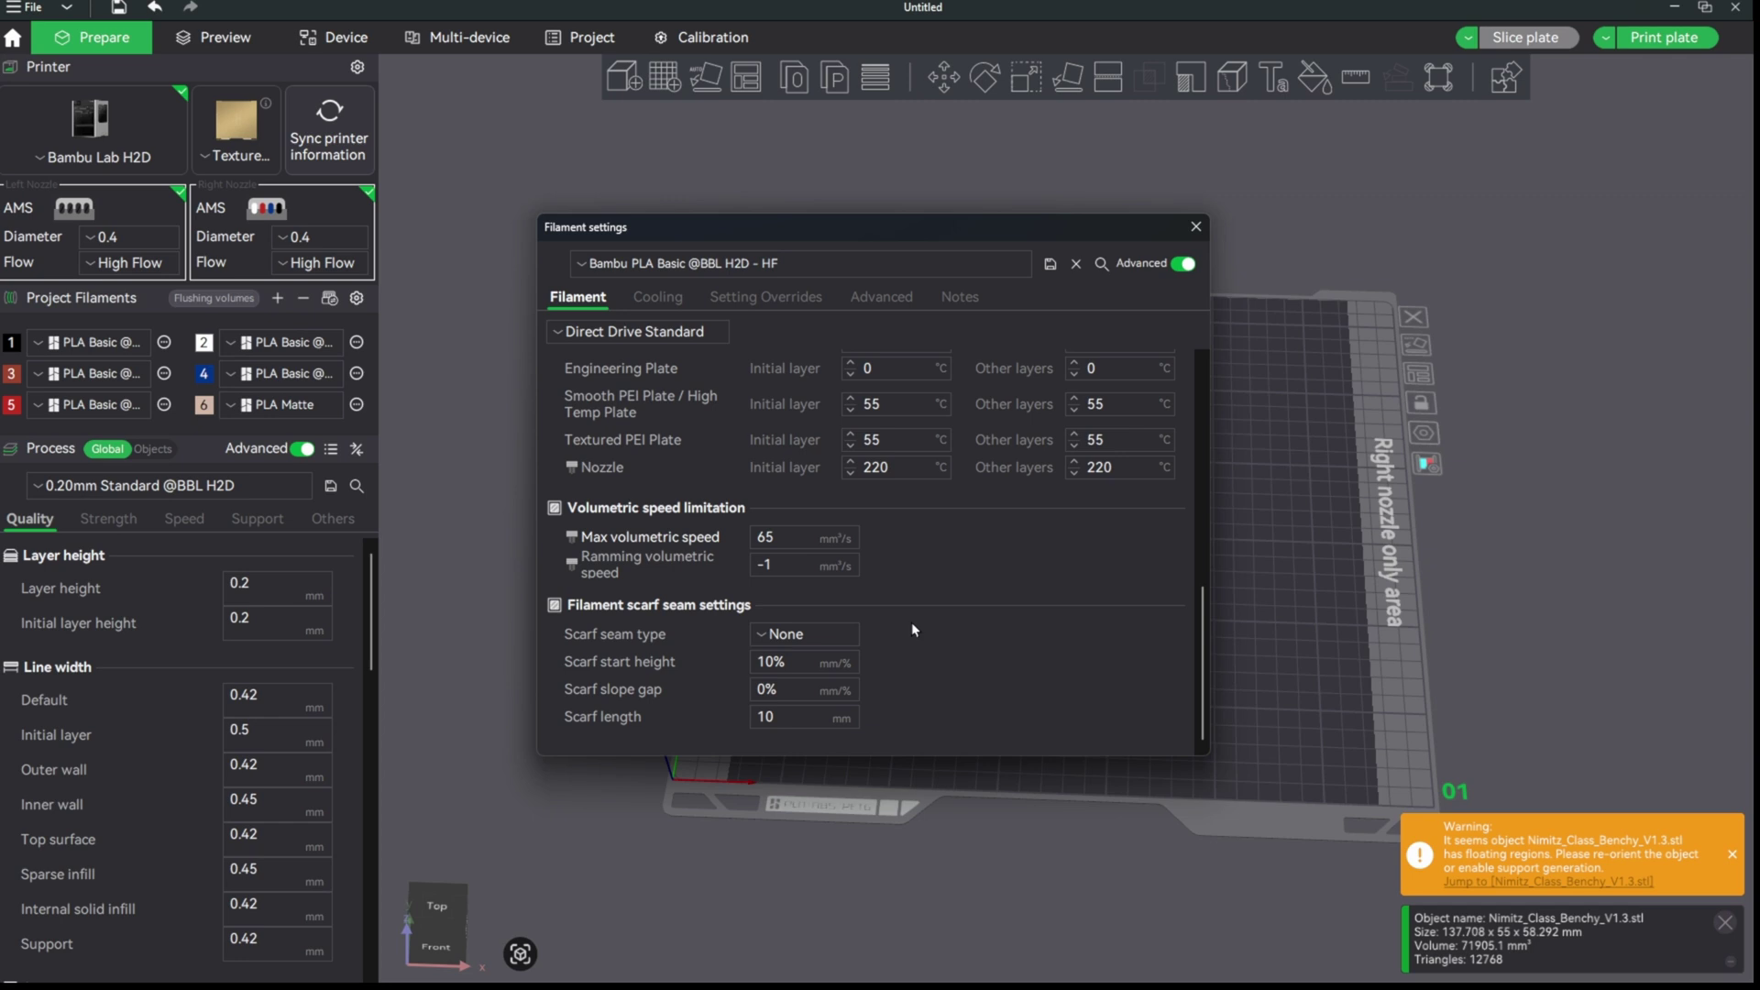
{"action": "left_click", "coordinate": [809, 540]}
{"action": "left_click", "coordinate": [1196, 226]}
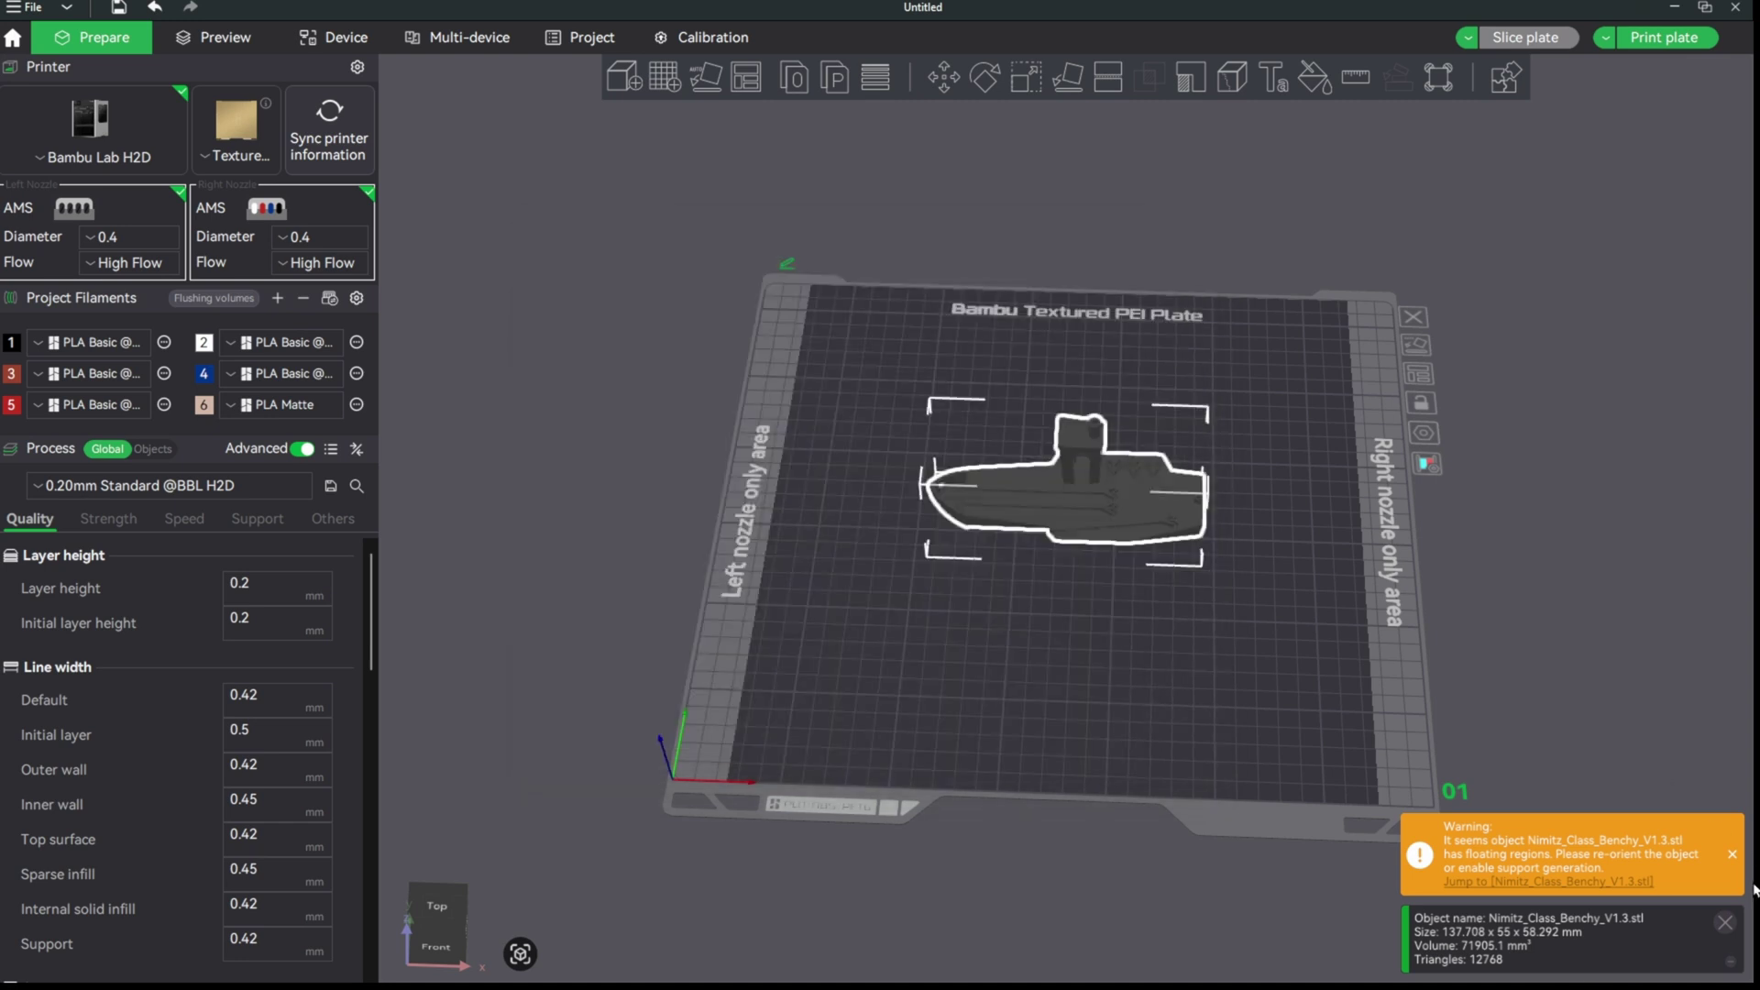
- Dismiss the floating regions warning, then shift the boat model slightly on the plate and slice it again
{"action": "left_click", "coordinate": [1732, 855]}
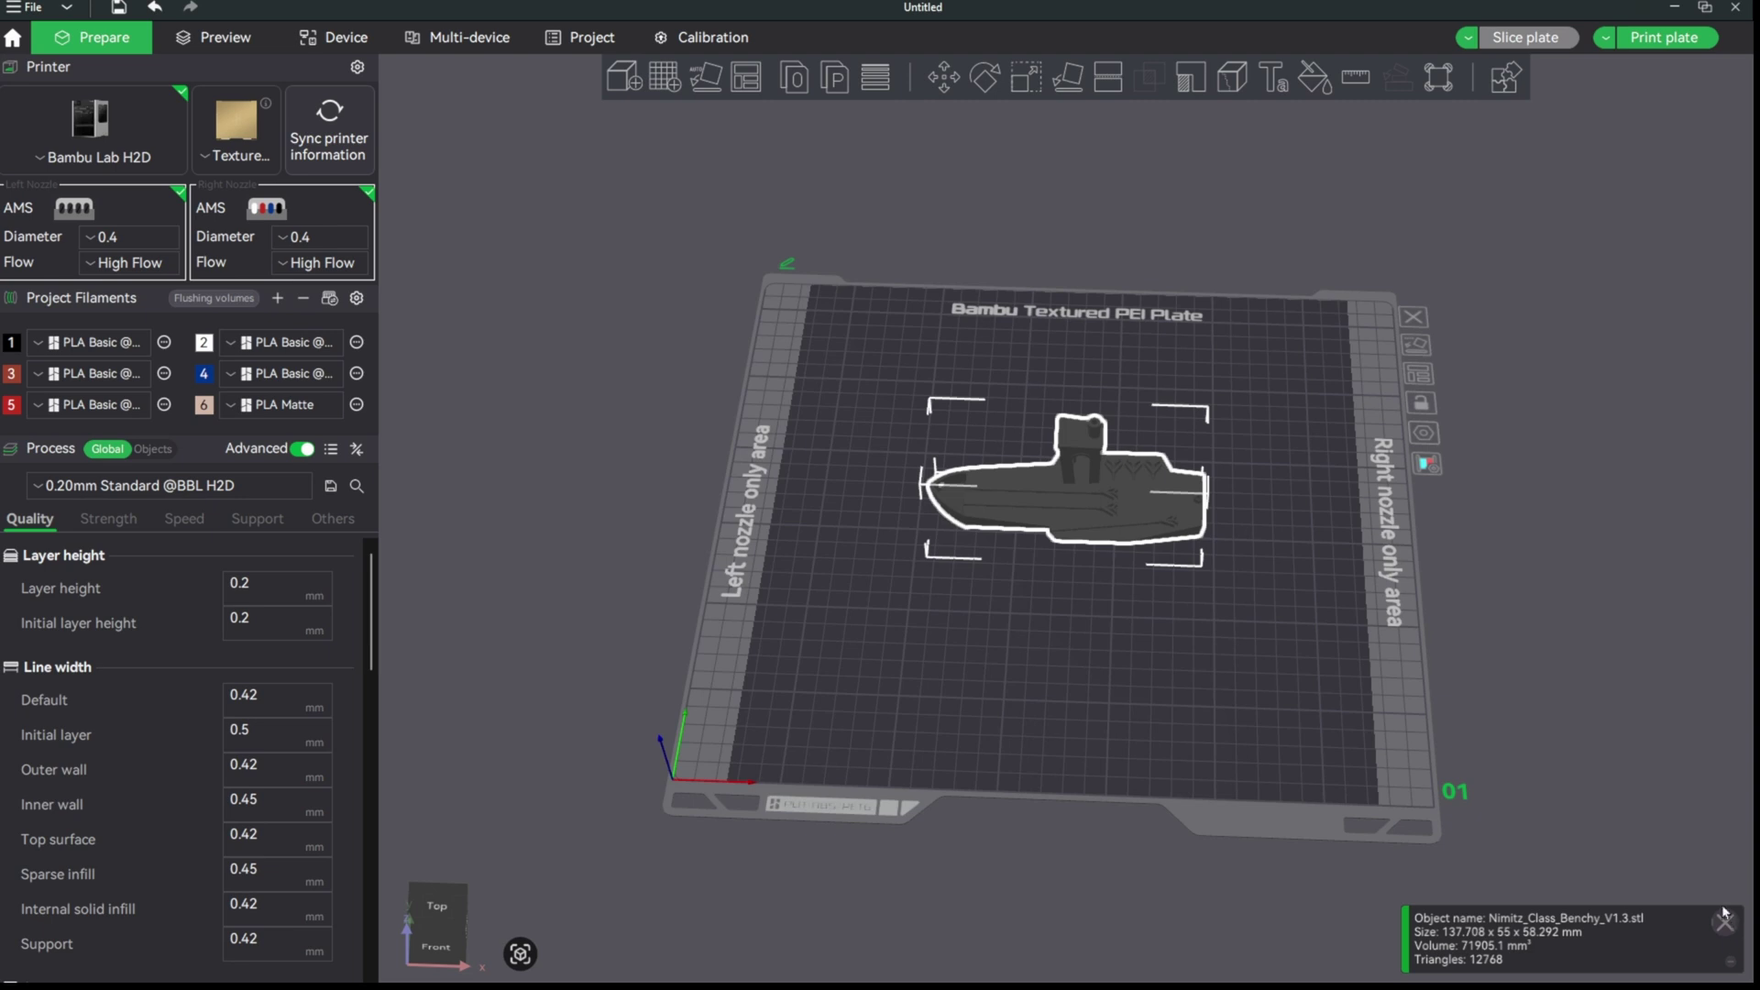
{"action": "mouse_move", "coordinate": [1524, 38]}
{"action": "left_click_drag", "start_coordinate": [1085, 495], "coordinate": [1090, 486]}
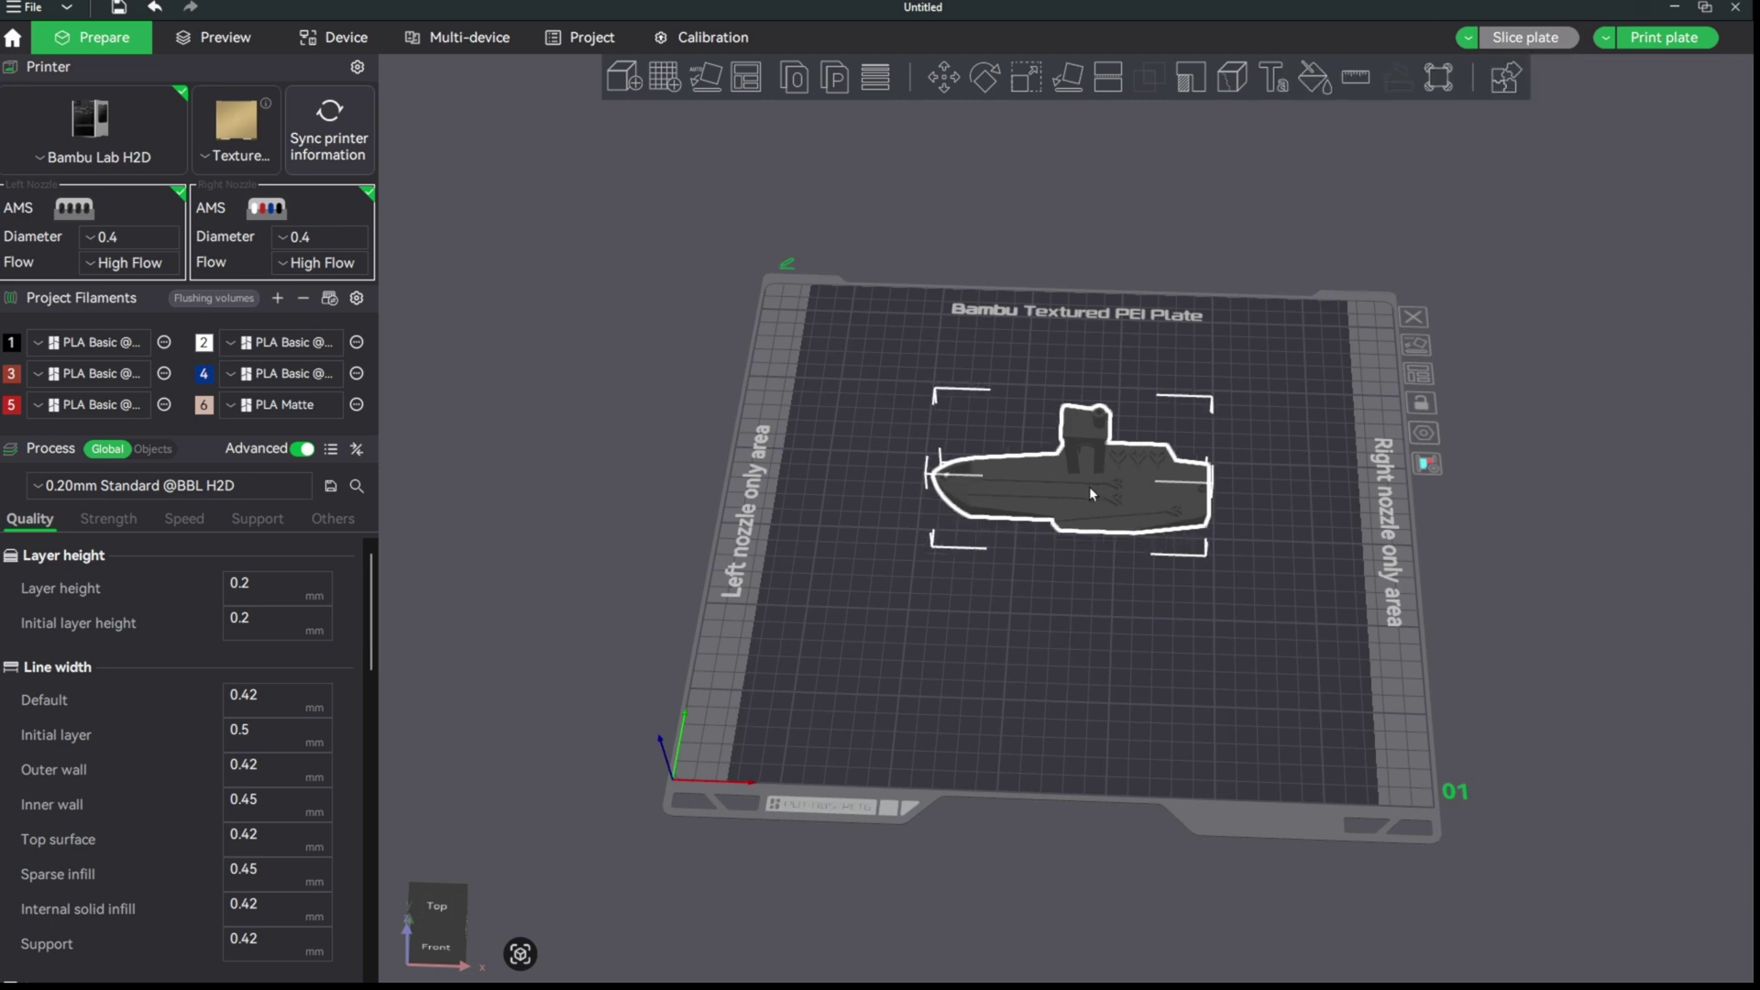
{"action": "left_click", "coordinate": [1530, 41]}
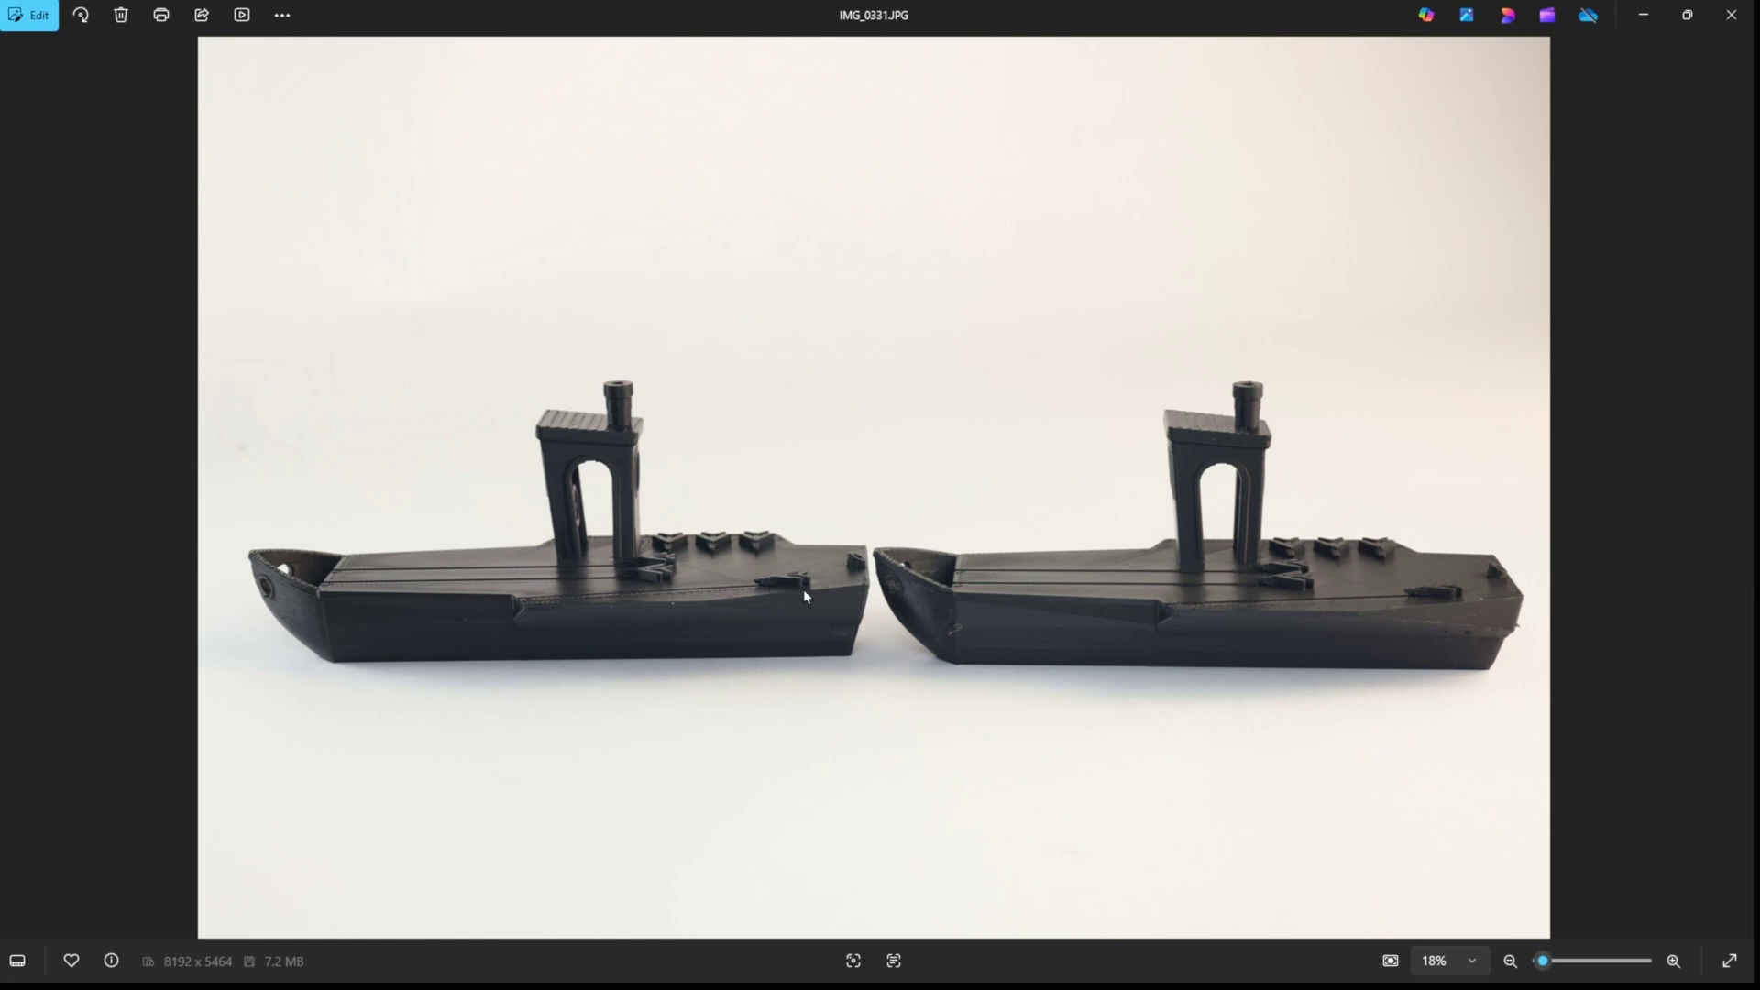
- Switch to the photo viewer and compare the hull sides of the two printed boats in IMG_0331.JPG
{"action": "scroll", "coordinate": [630, 635], "scroll_direction": "up", "scroll_amount": 5}
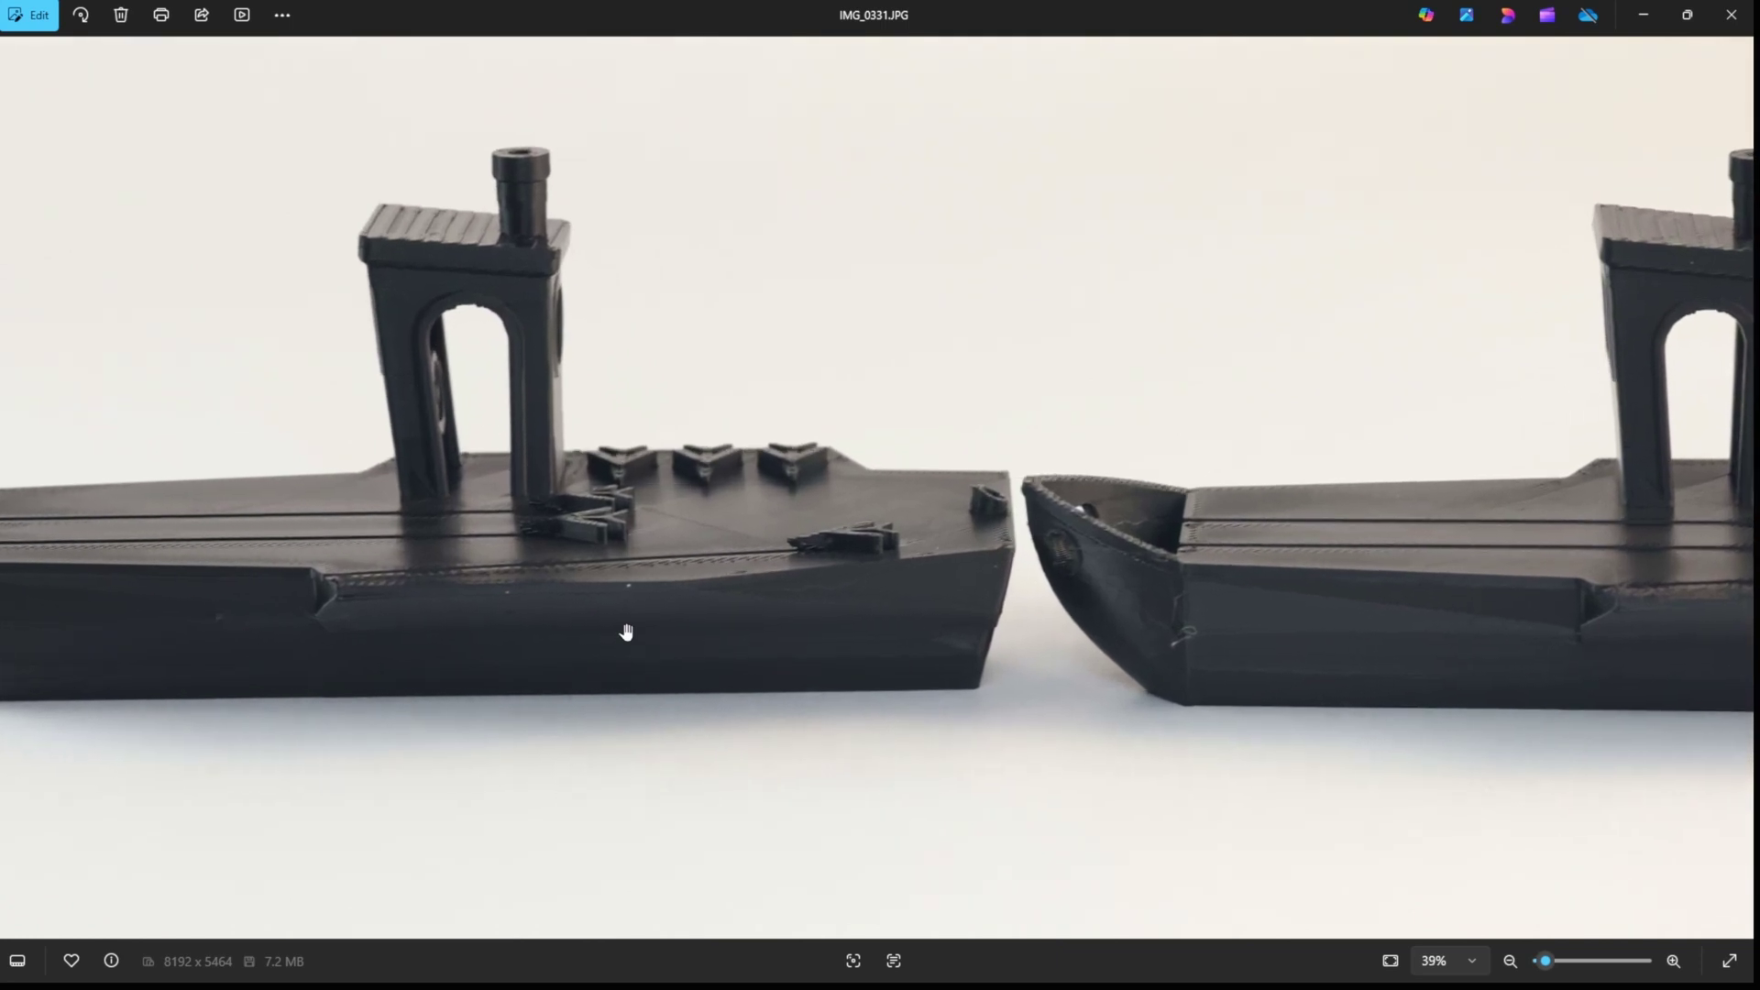
{"action": "scroll", "coordinate": [624, 633], "scroll_direction": "down", "scroll_amount": 2}
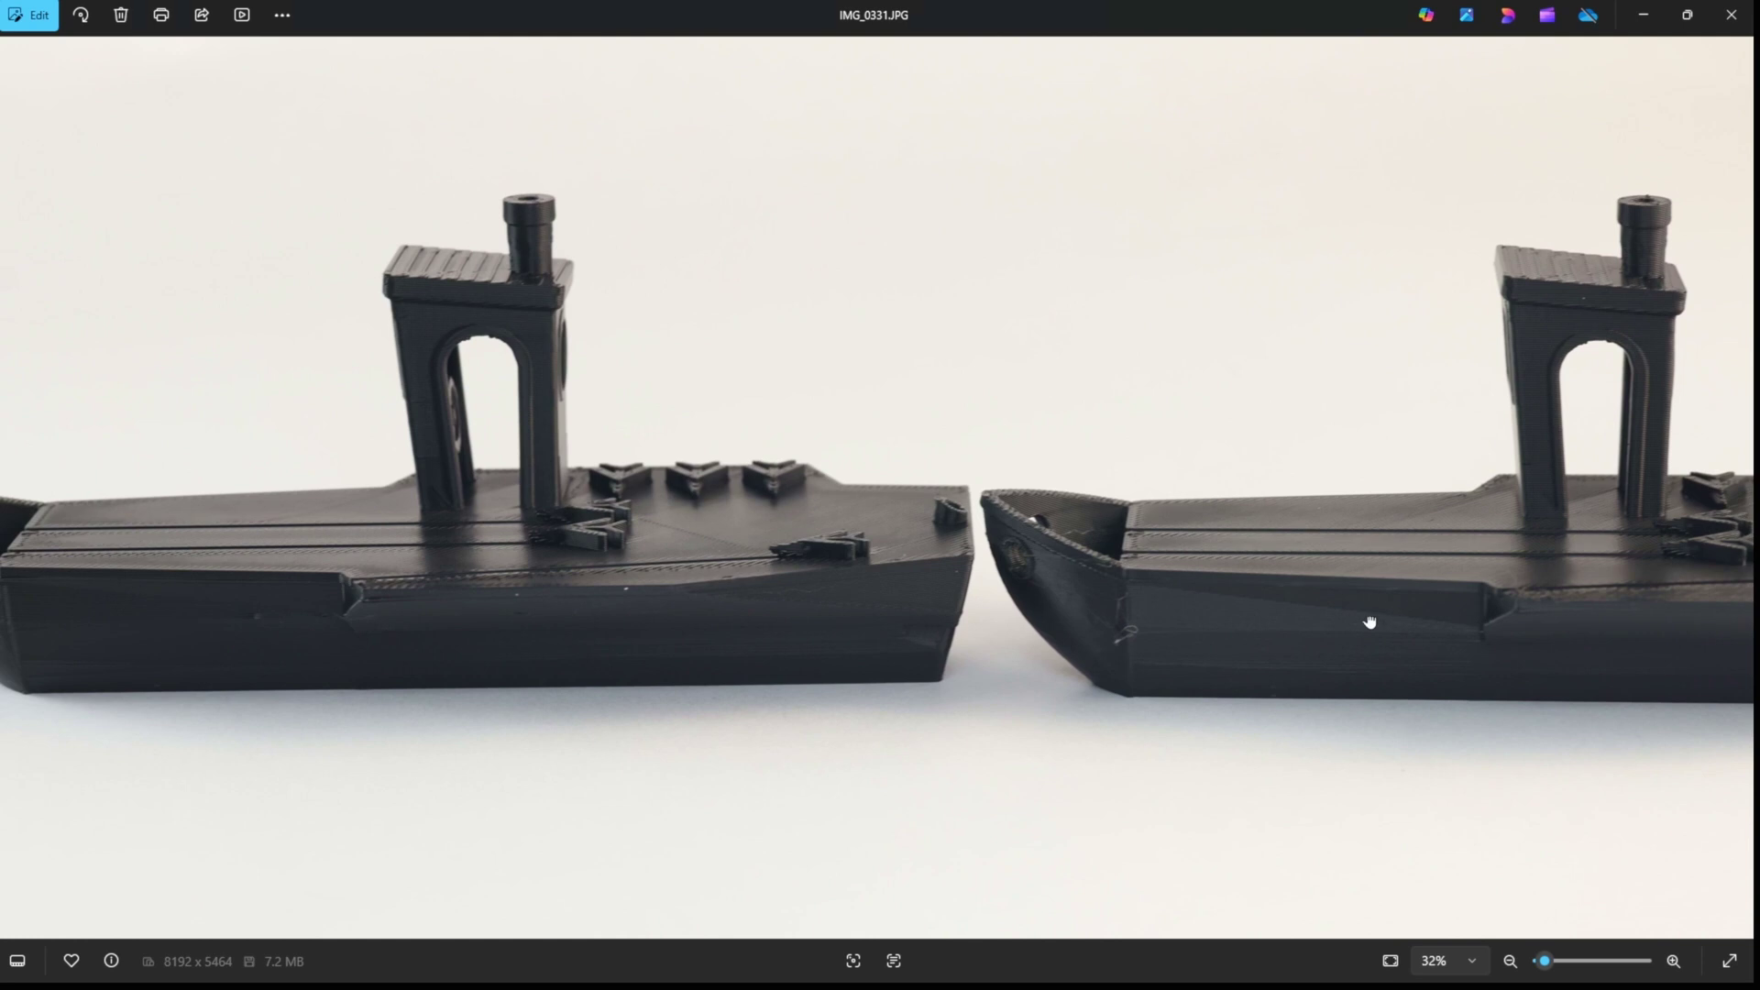
{"action": "left_click_drag", "start_coordinate": [1367, 621], "coordinate": [856, 581]}
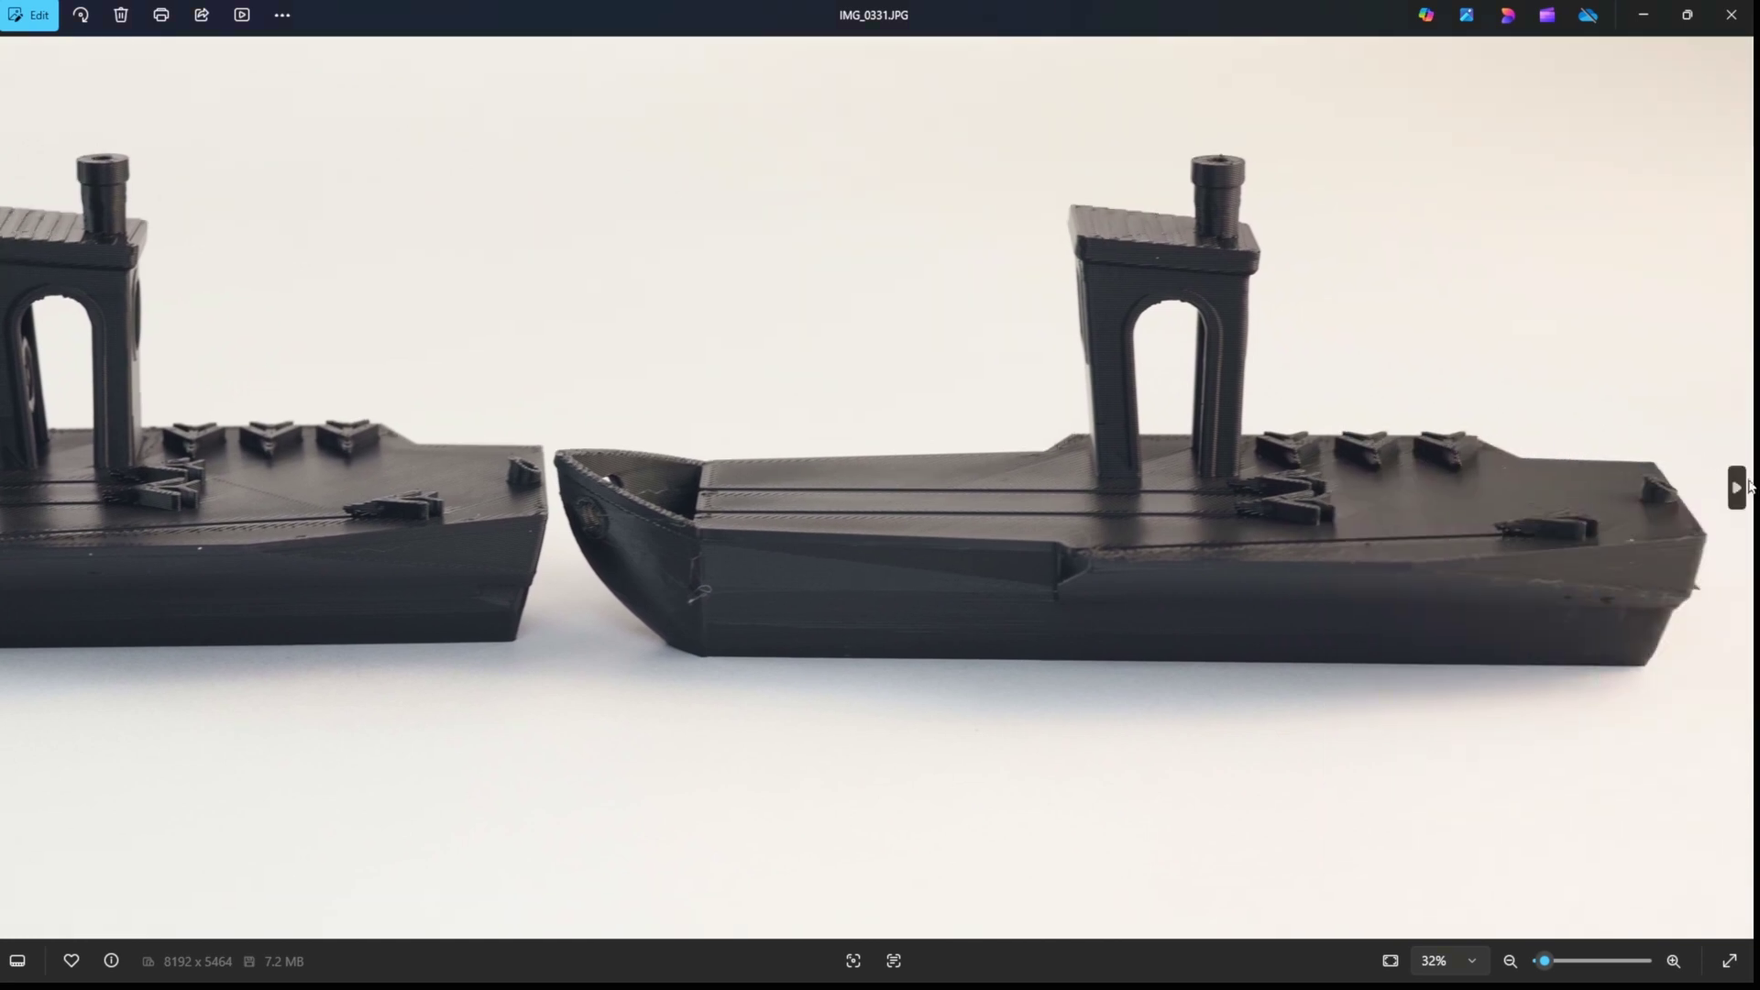
- Open the next photo, IMG_0332.JPG, and examine the left boat's hull side and deck edge up close
{"action": "left_click", "coordinate": [1737, 488]}
{"action": "scroll", "coordinate": [1409, 477], "scroll_direction": "up", "scroll_amount": 2}
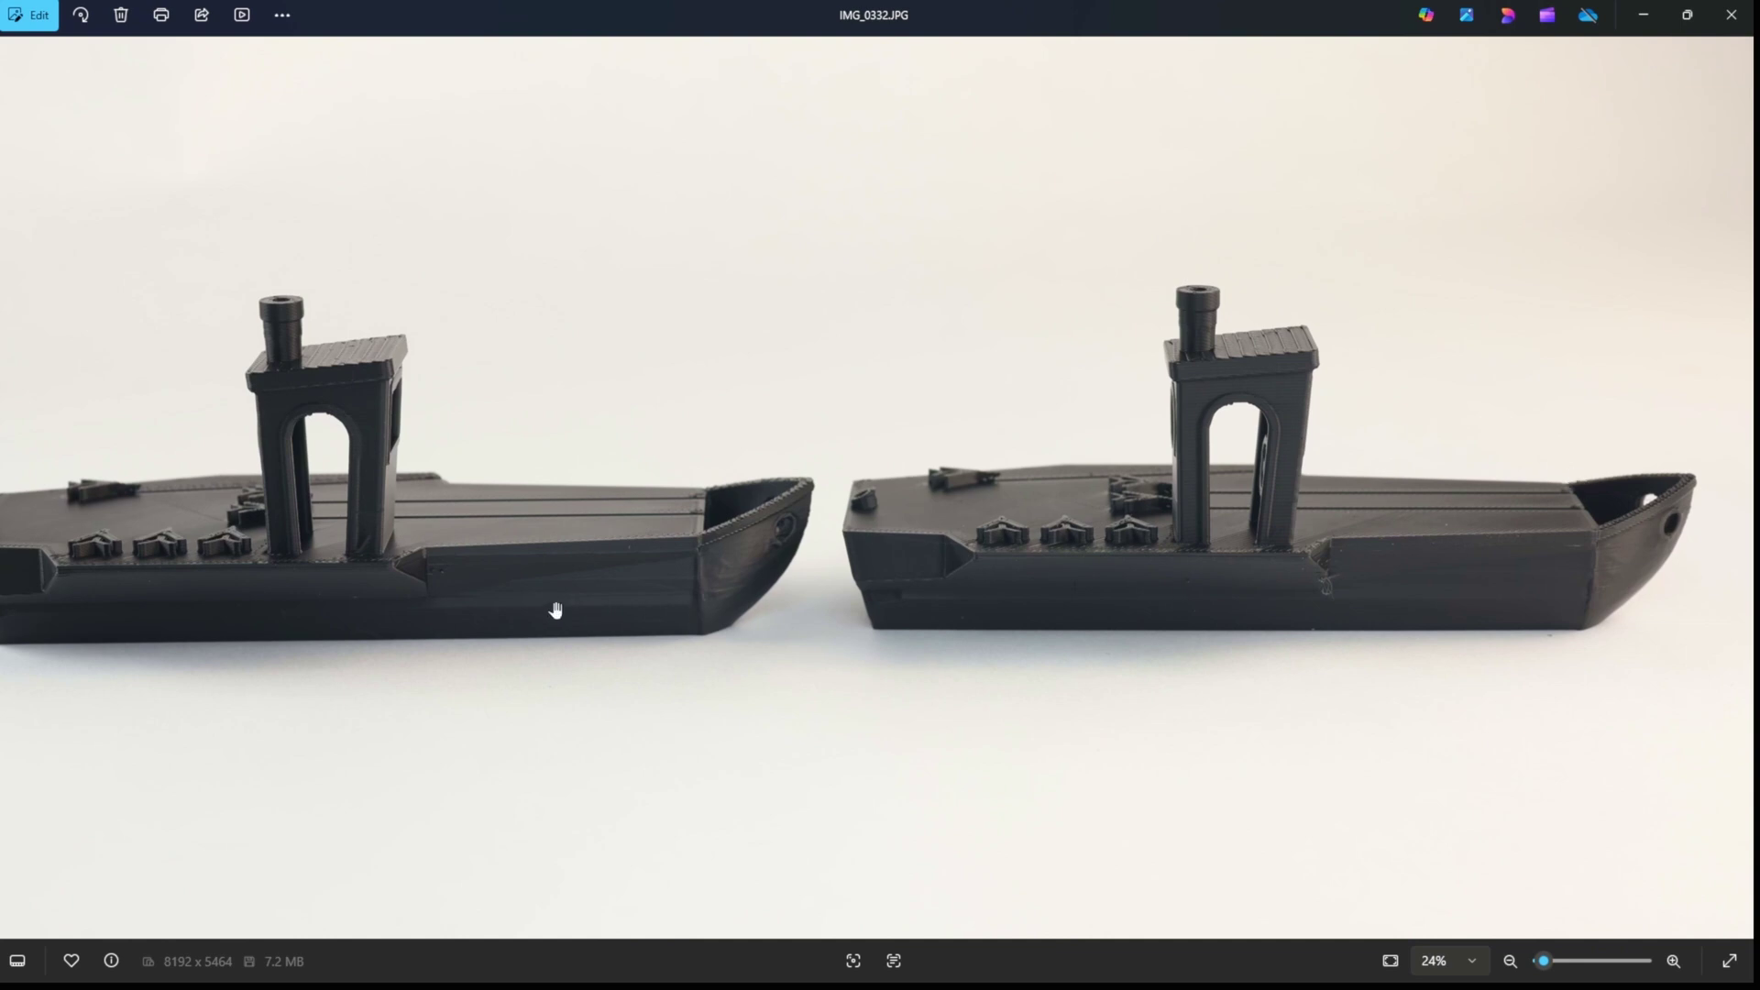
{"action": "scroll", "coordinate": [468, 602], "scroll_direction": "up", "scroll_amount": 5}
{"action": "scroll", "coordinate": [428, 600], "scroll_direction": "up", "scroll_amount": 3}
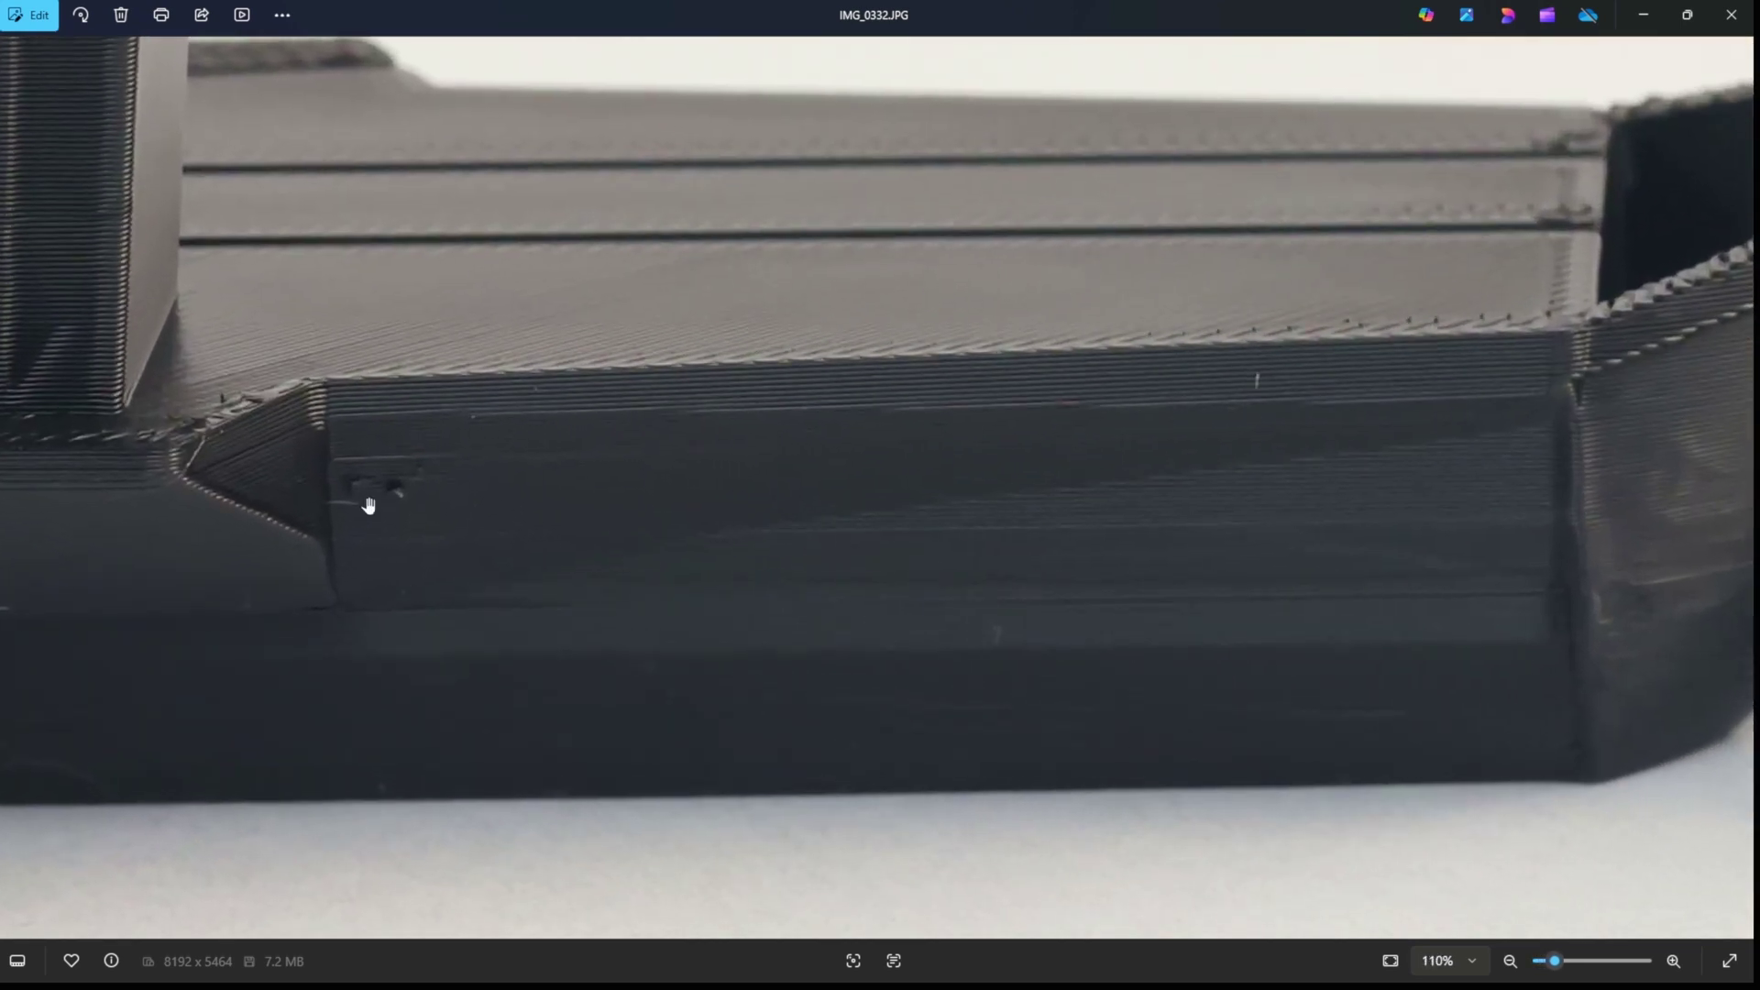
{"action": "scroll", "coordinate": [217, 464], "scroll_direction": "up", "scroll_amount": 4}
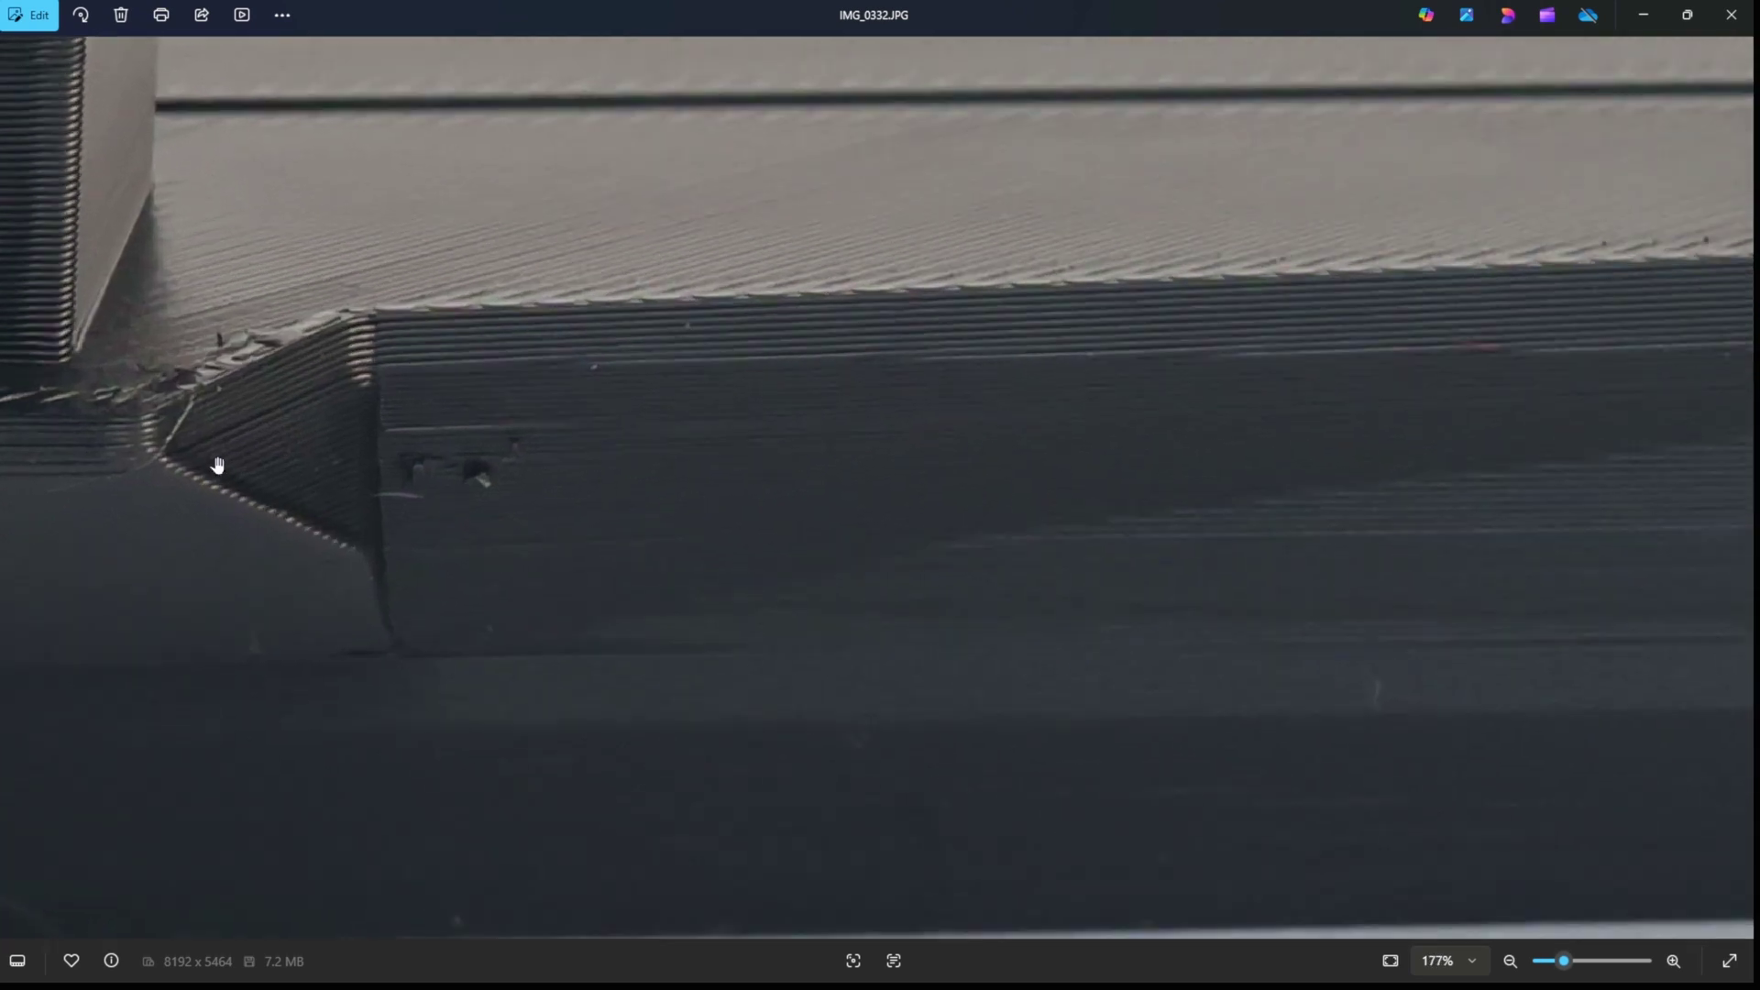
{"action": "left_click_drag", "start_coordinate": [212, 448], "coordinate": [1262, 464]}
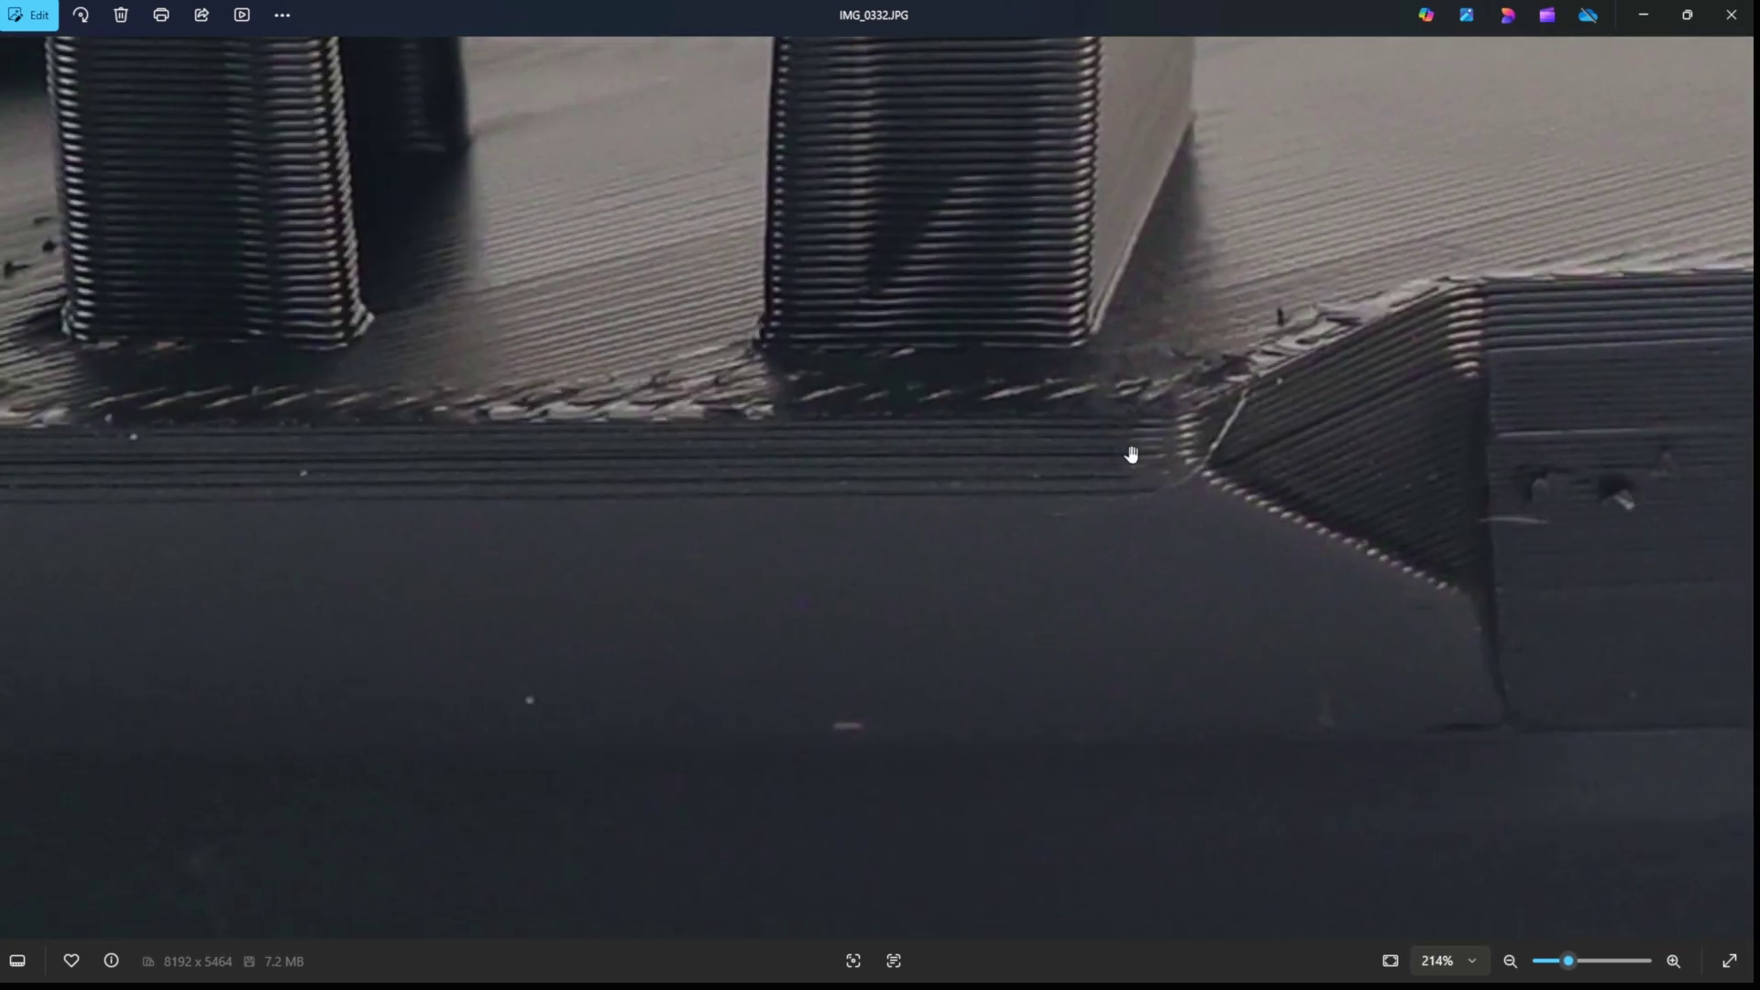
{"action": "scroll", "coordinate": [1533, 431], "scroll_direction": "down", "scroll_amount": 8}
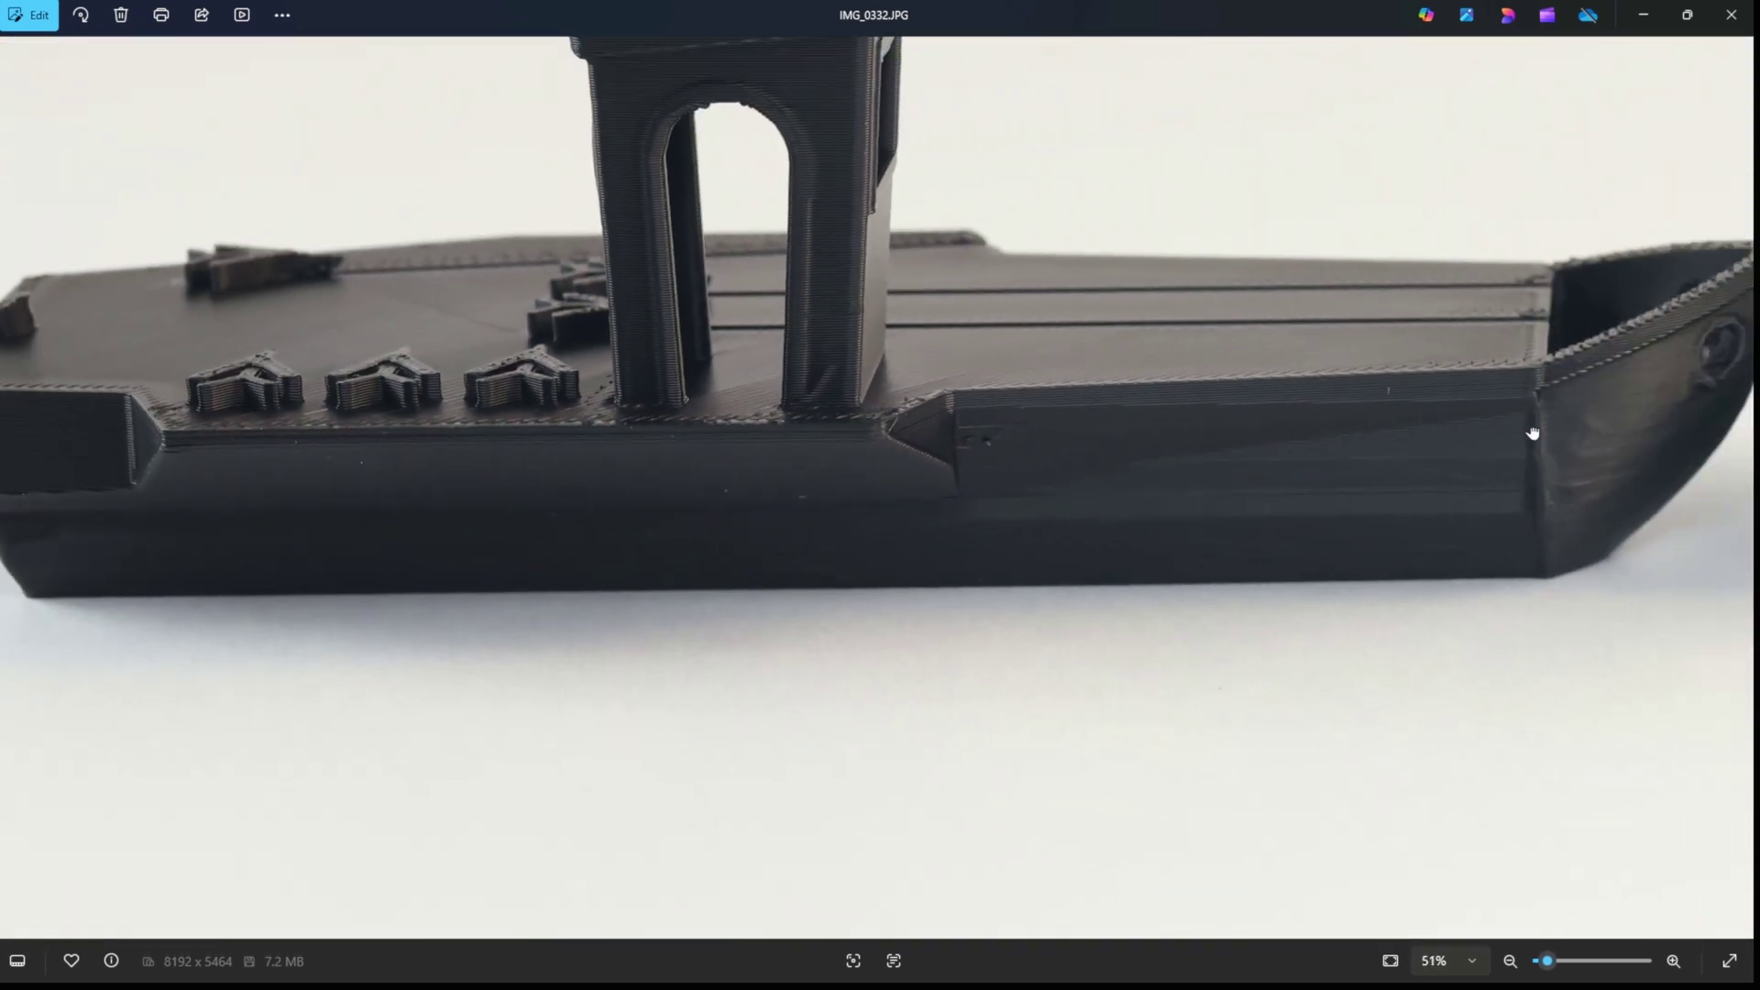
- Inspect the right boat's hull, deck planes and tower in close-up for print defects
{"action": "left_click_drag", "start_coordinate": [1533, 433], "coordinate": [769, 433]}
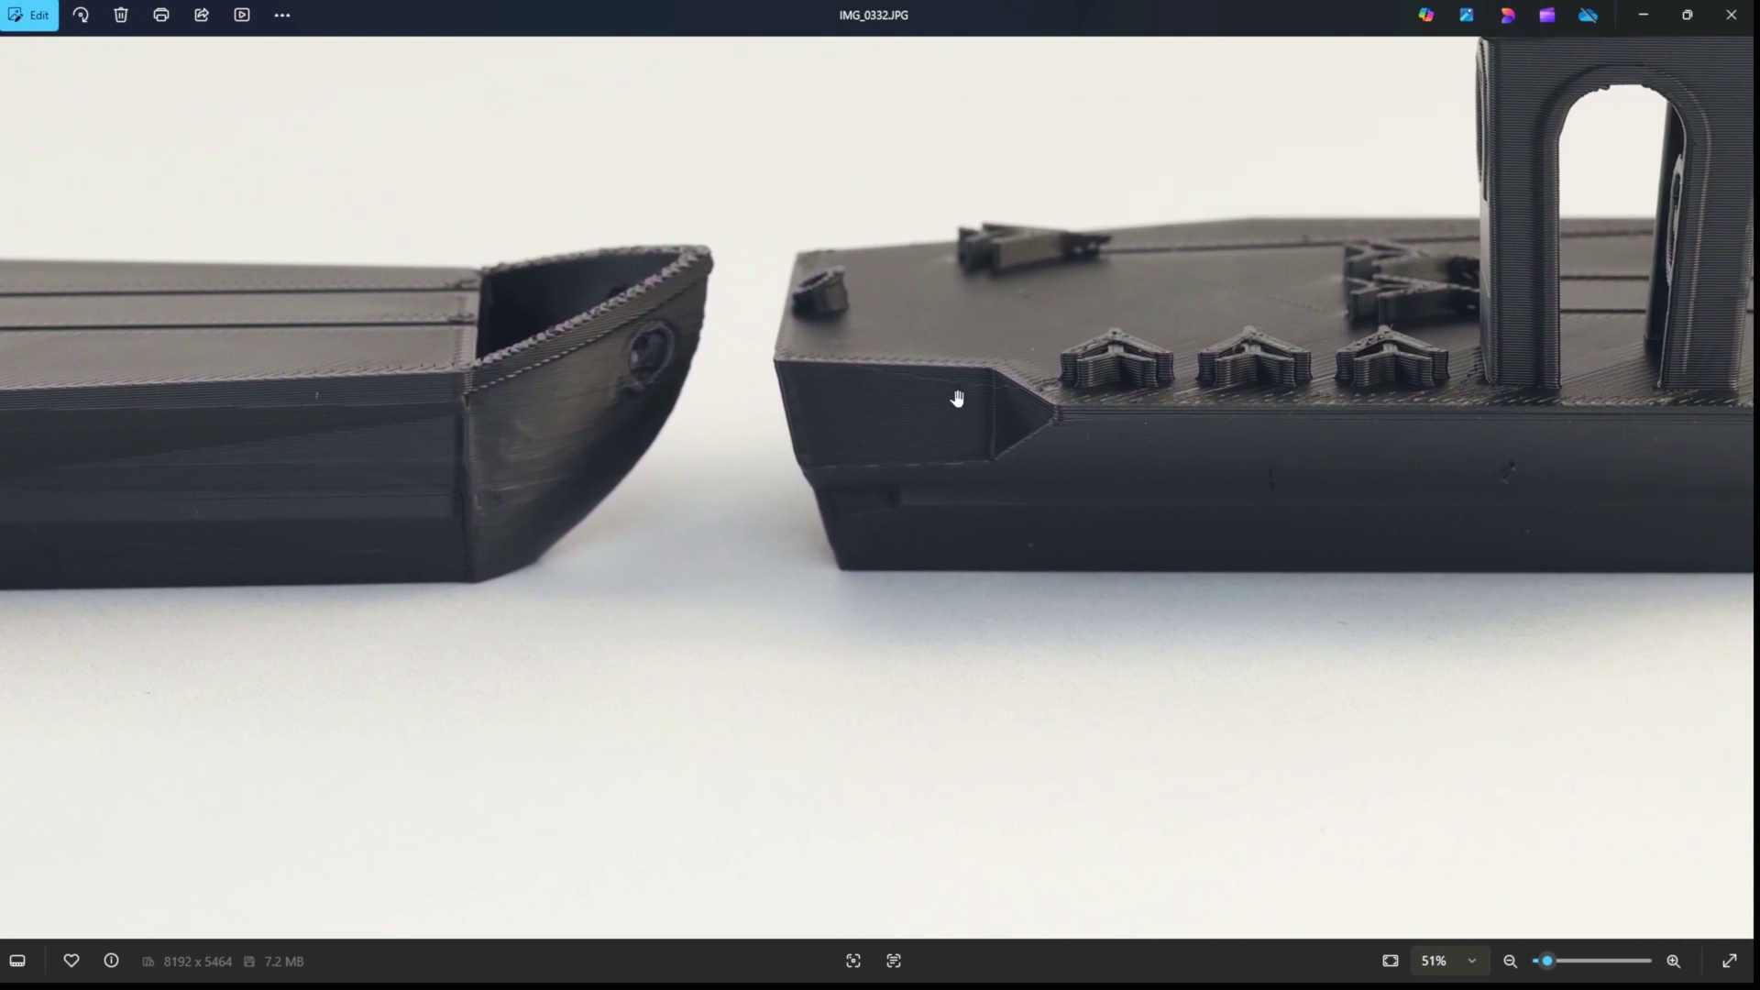
{"action": "scroll", "coordinate": [1595, 440], "scroll_direction": "up", "scroll_amount": 5}
{"action": "scroll", "coordinate": [1522, 472], "scroll_direction": "up", "scroll_amount": 3}
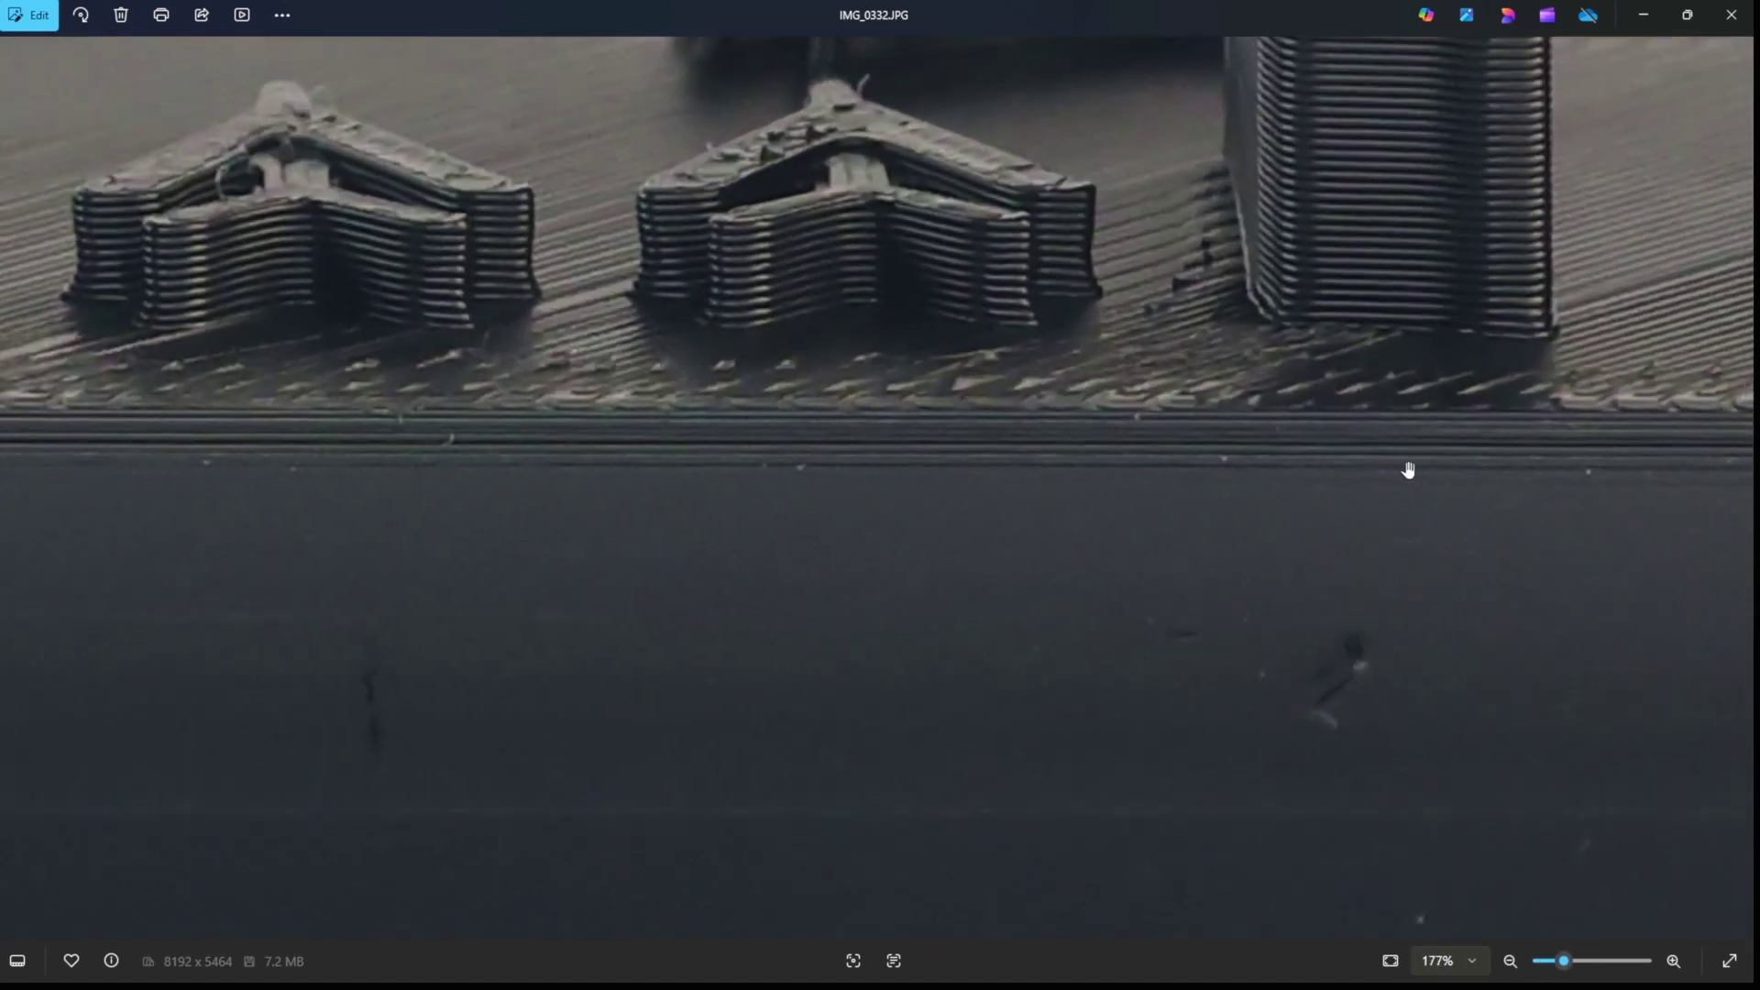
{"action": "scroll", "coordinate": [1439, 479], "scroll_direction": "down", "scroll_amount": 6}
{"action": "scroll", "coordinate": [1467, 362], "scroll_direction": "down", "scroll_amount": 5}
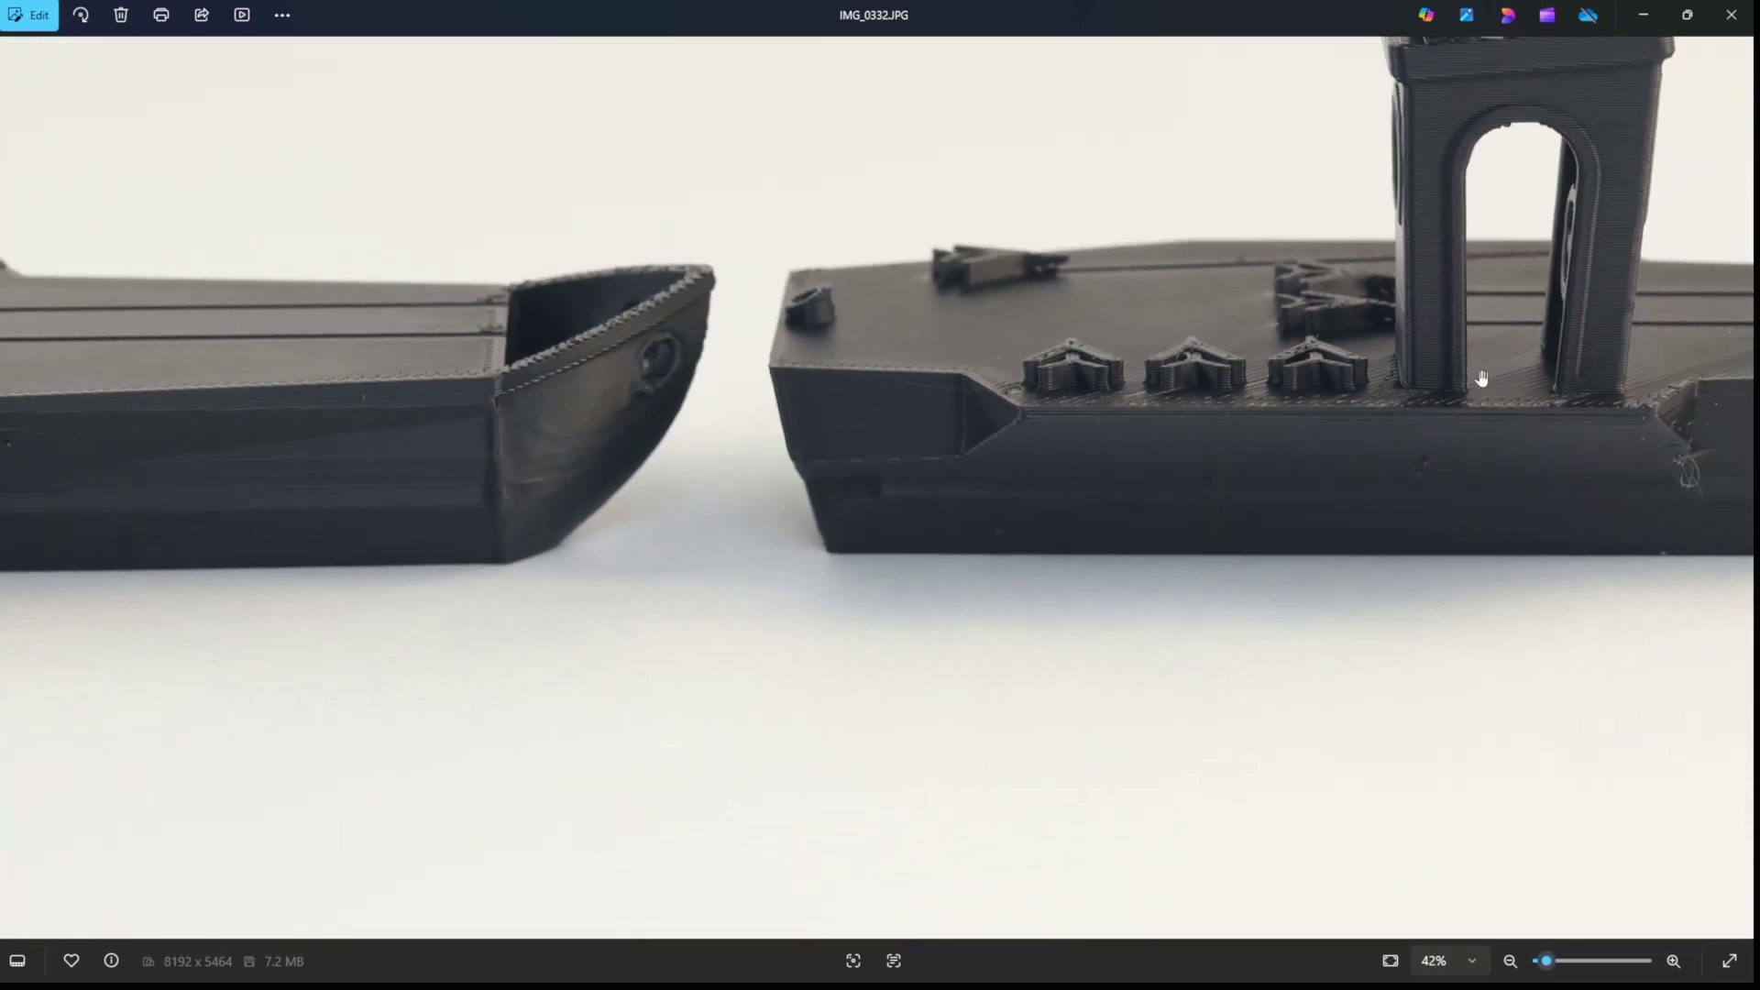
{"action": "scroll", "coordinate": [1476, 390], "scroll_direction": "down", "scroll_amount": 3}
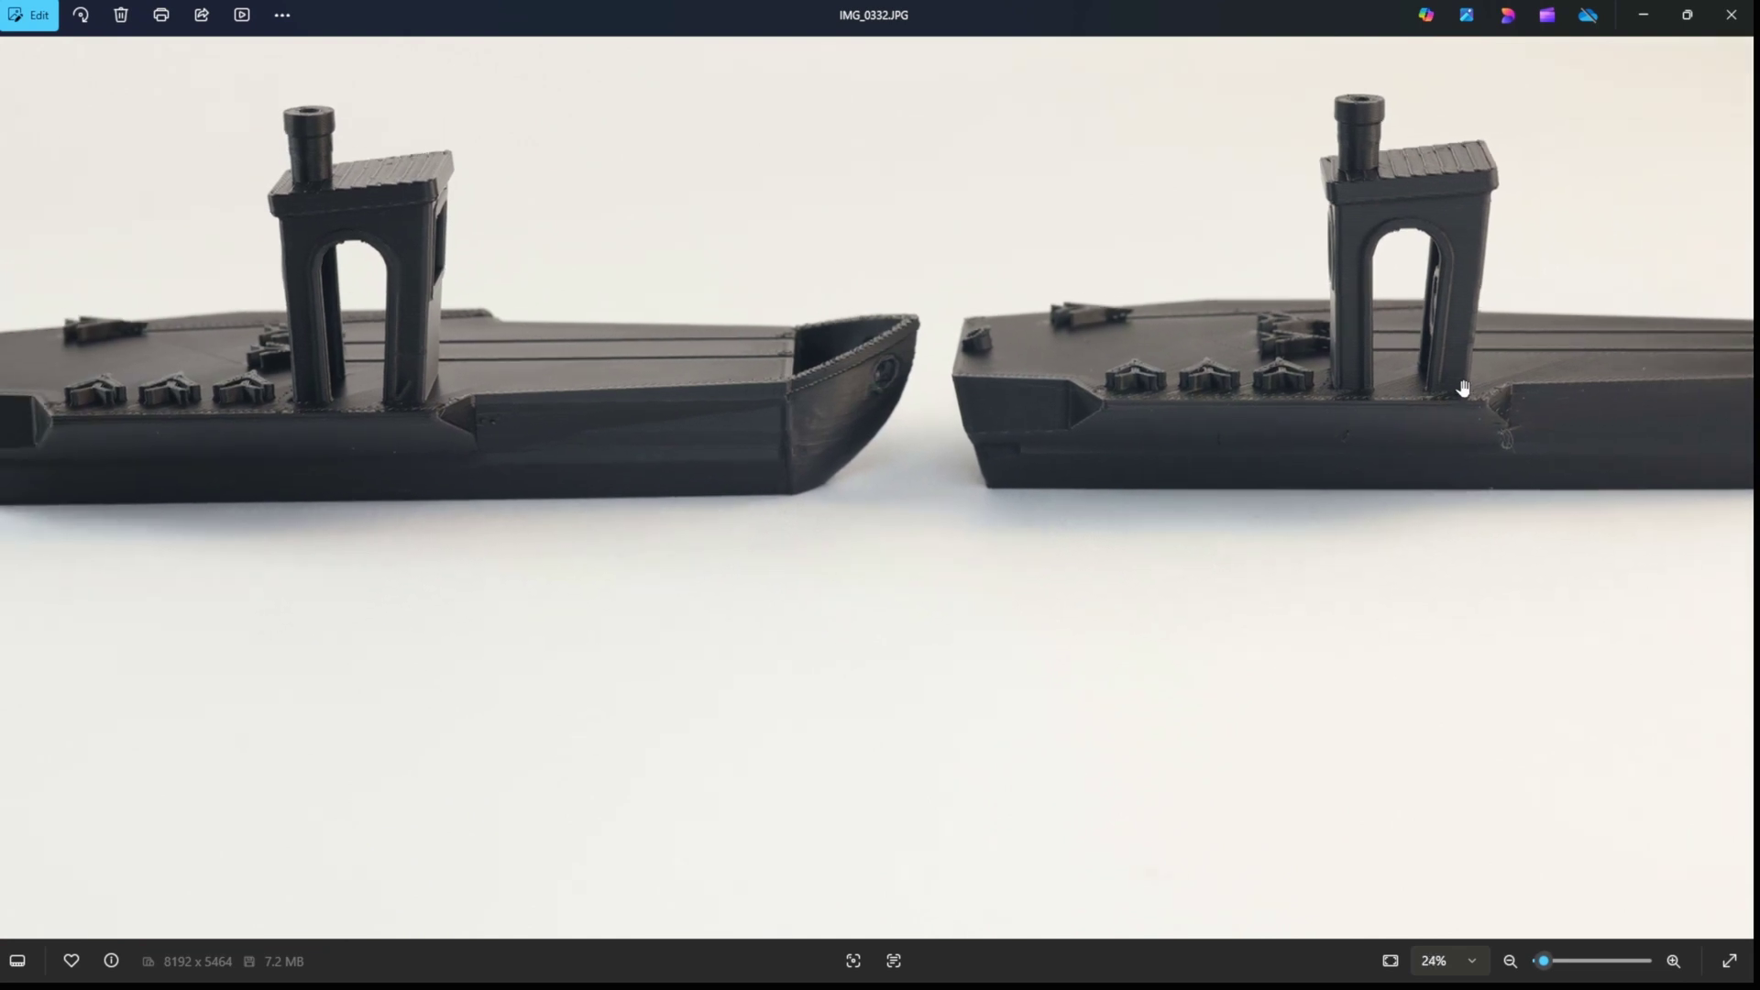
{"action": "scroll", "coordinate": [1308, 342], "scroll_direction": "up", "scroll_amount": 15}
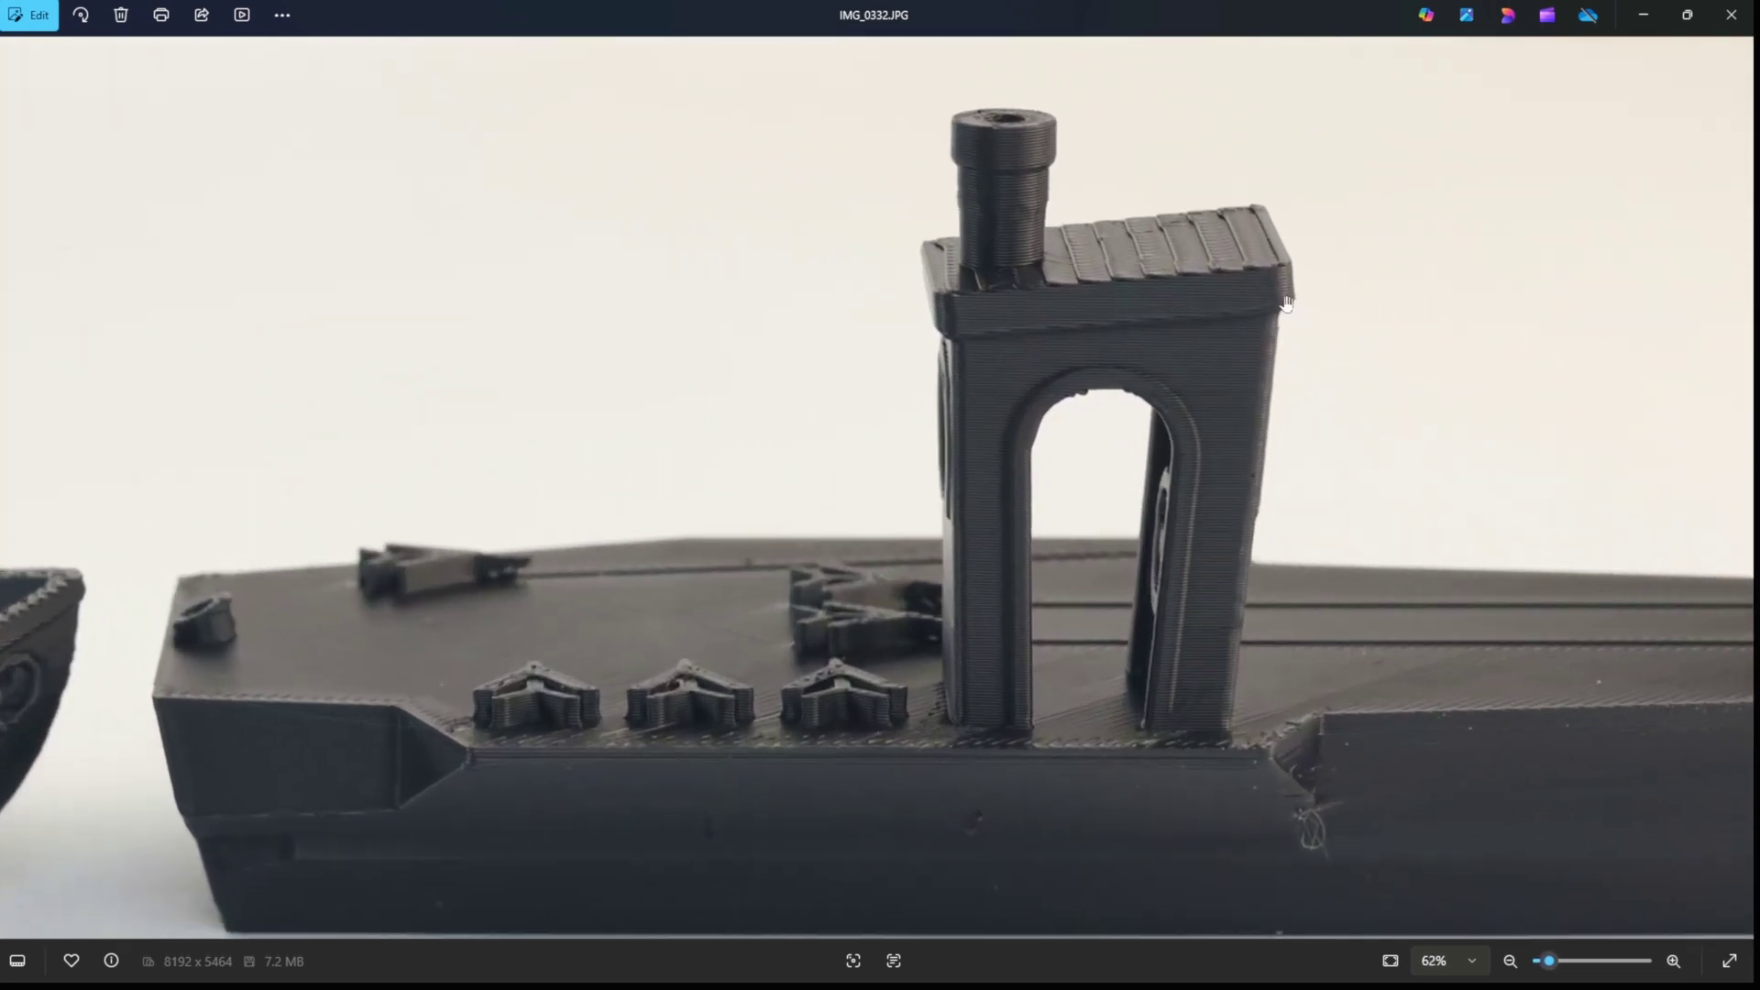